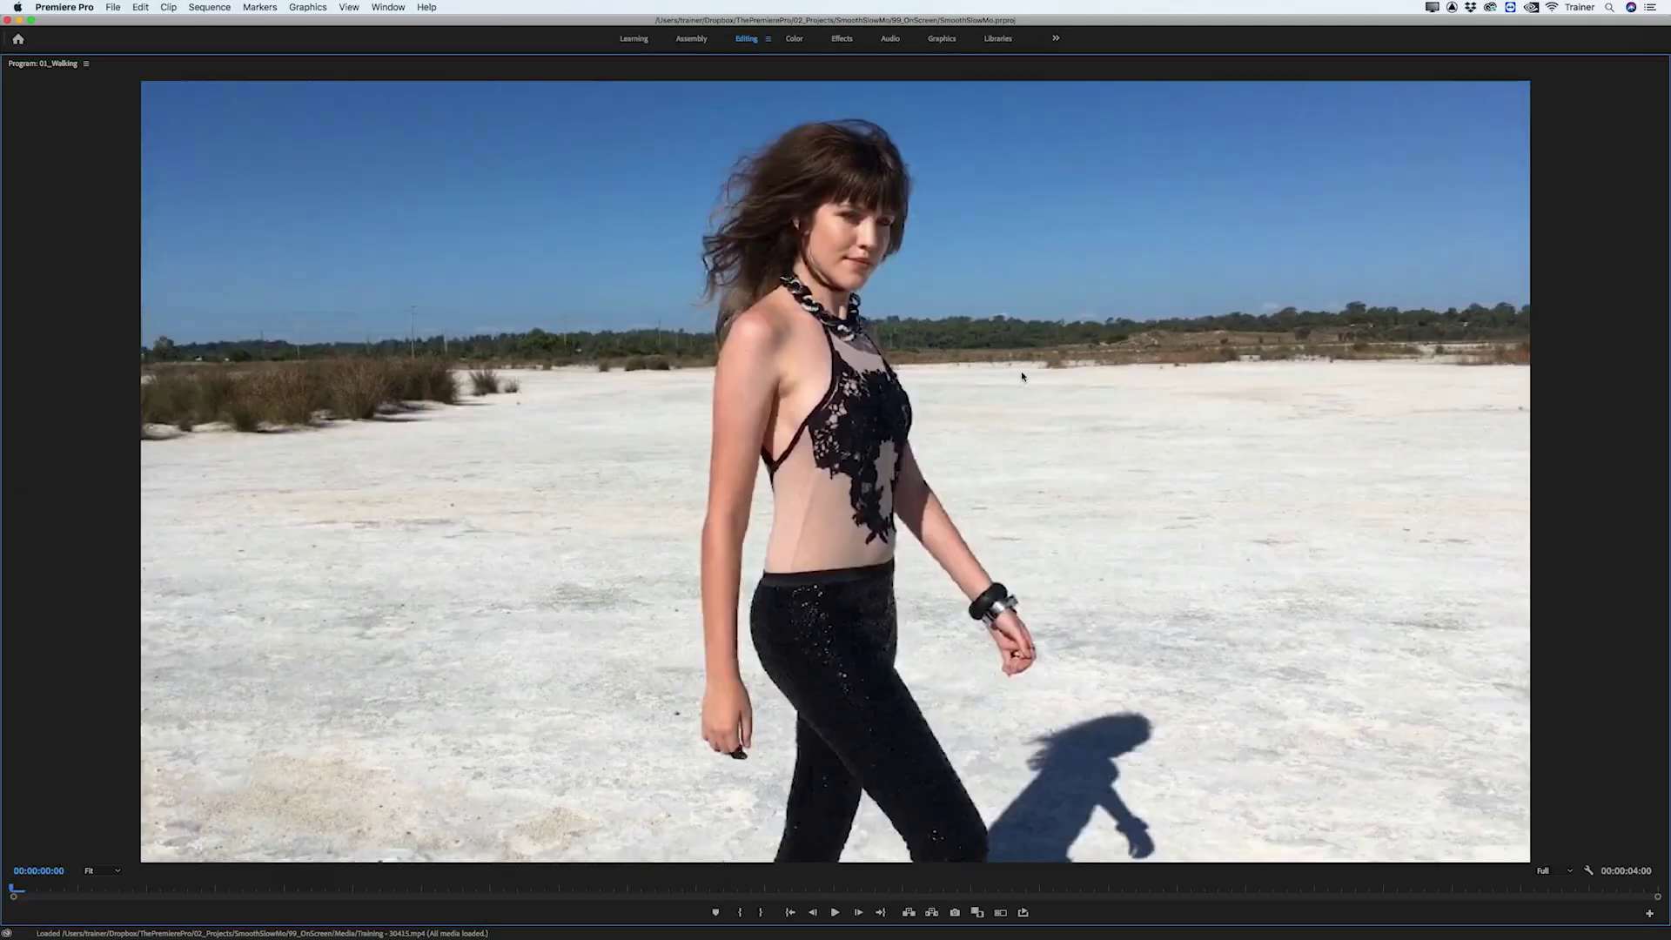
Set the walking clip's speed to 25%, stretching 01_Walking to 00:00:16:00
key(space)
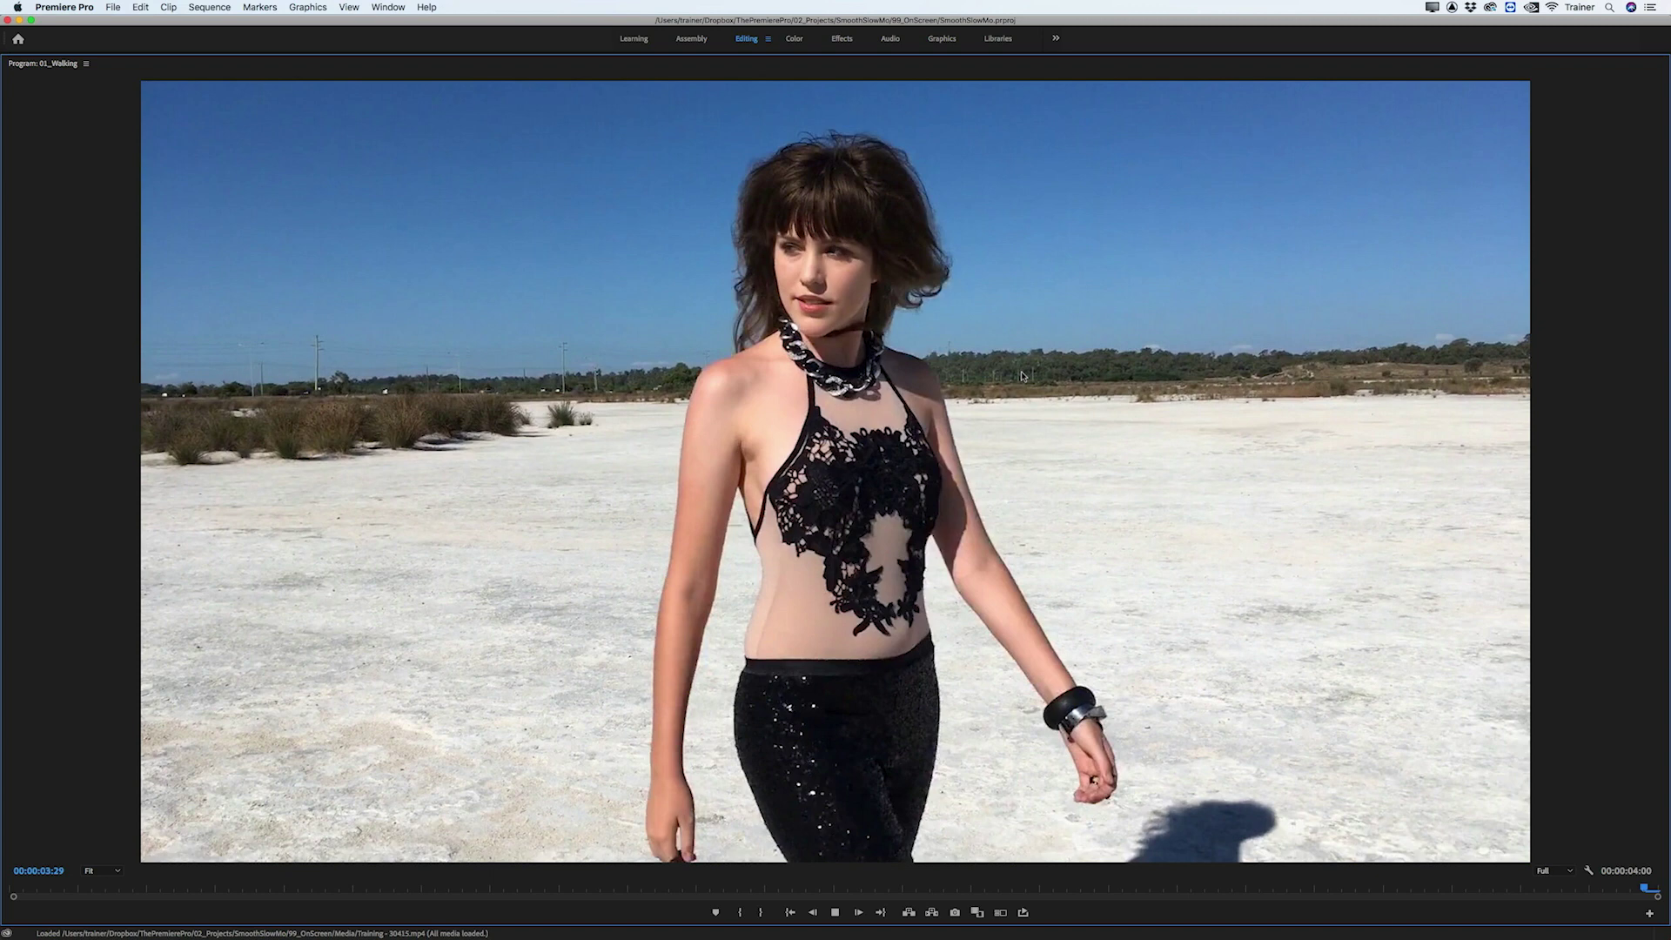
key(grave)
click(718, 600)
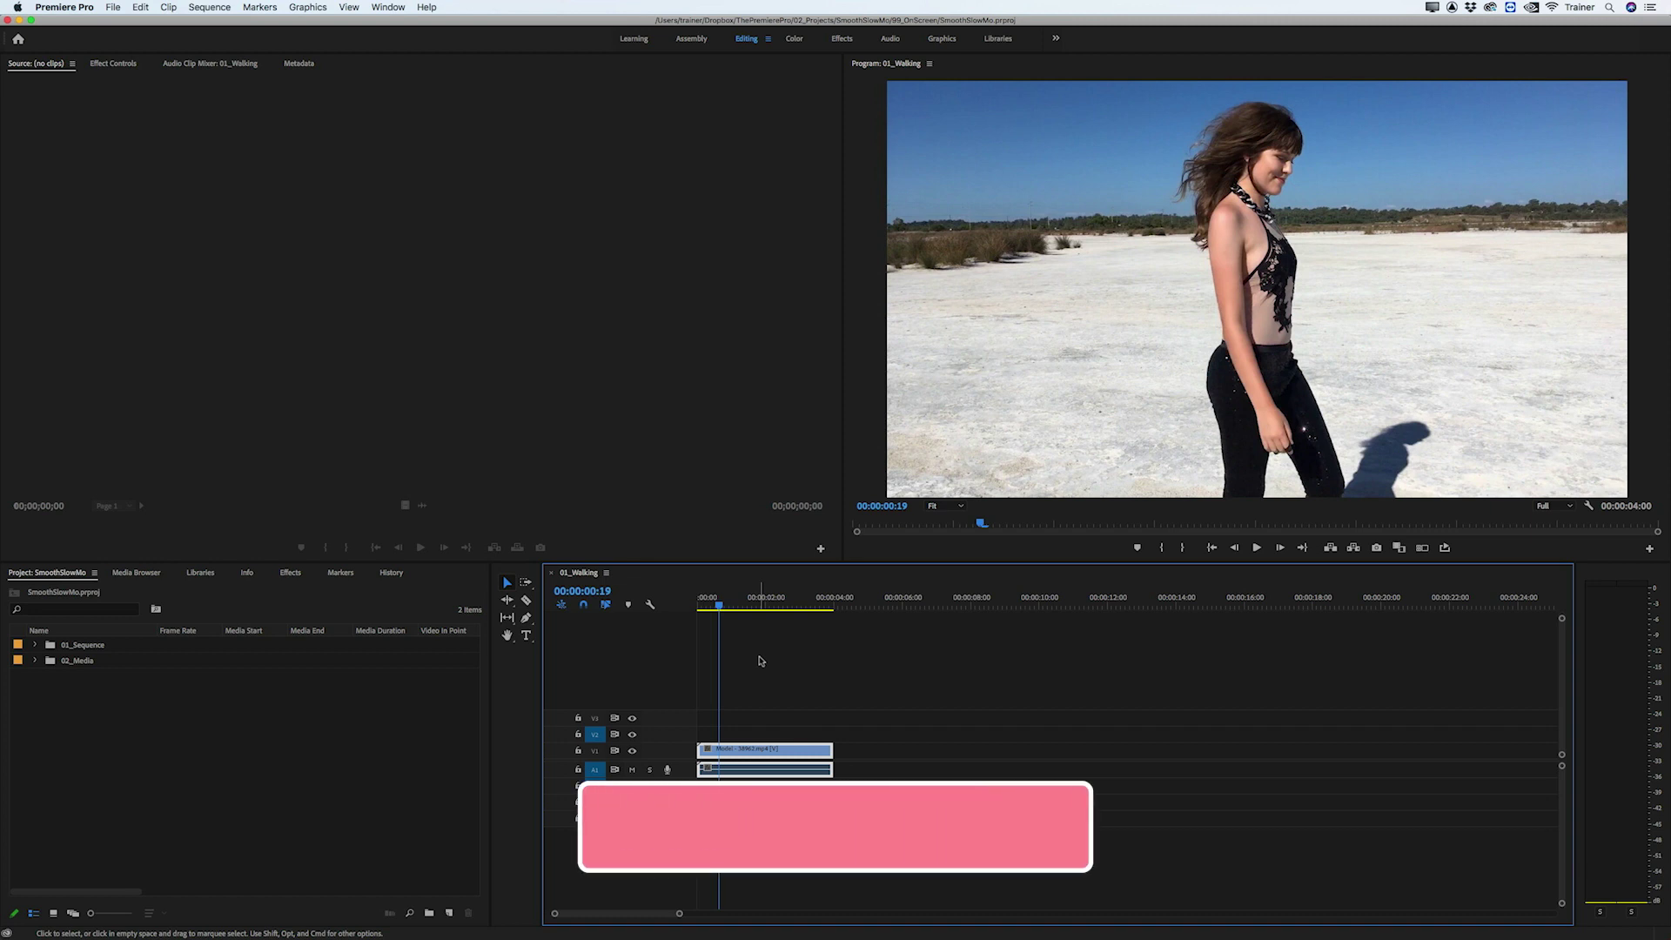
key(super+r)
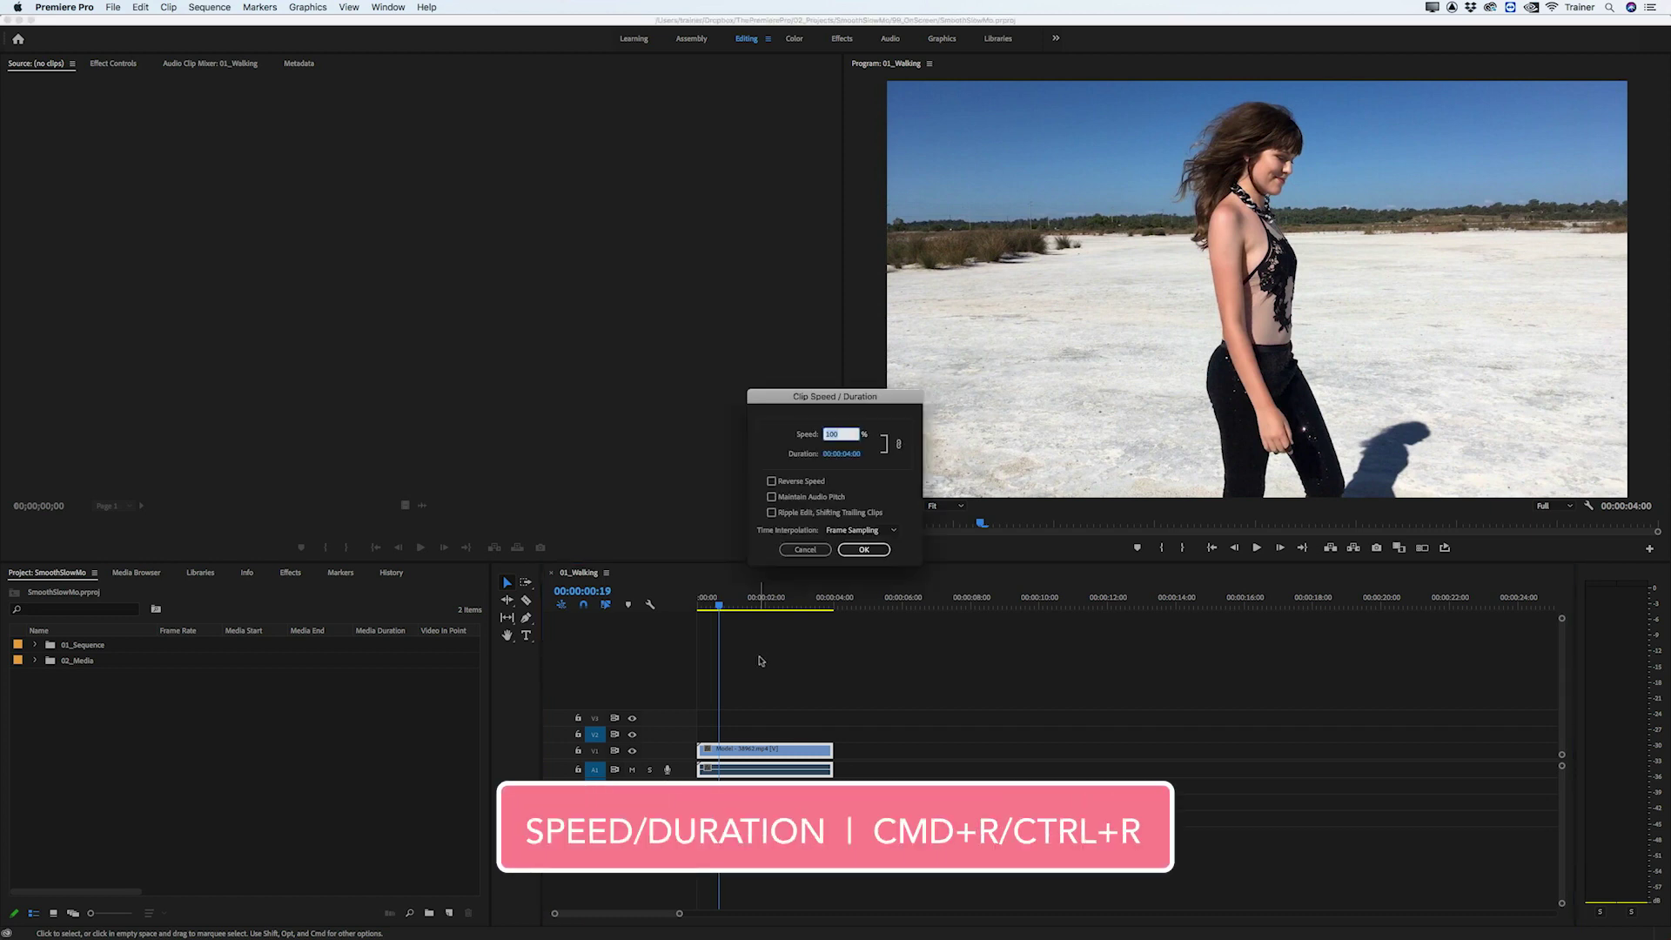
text(25)
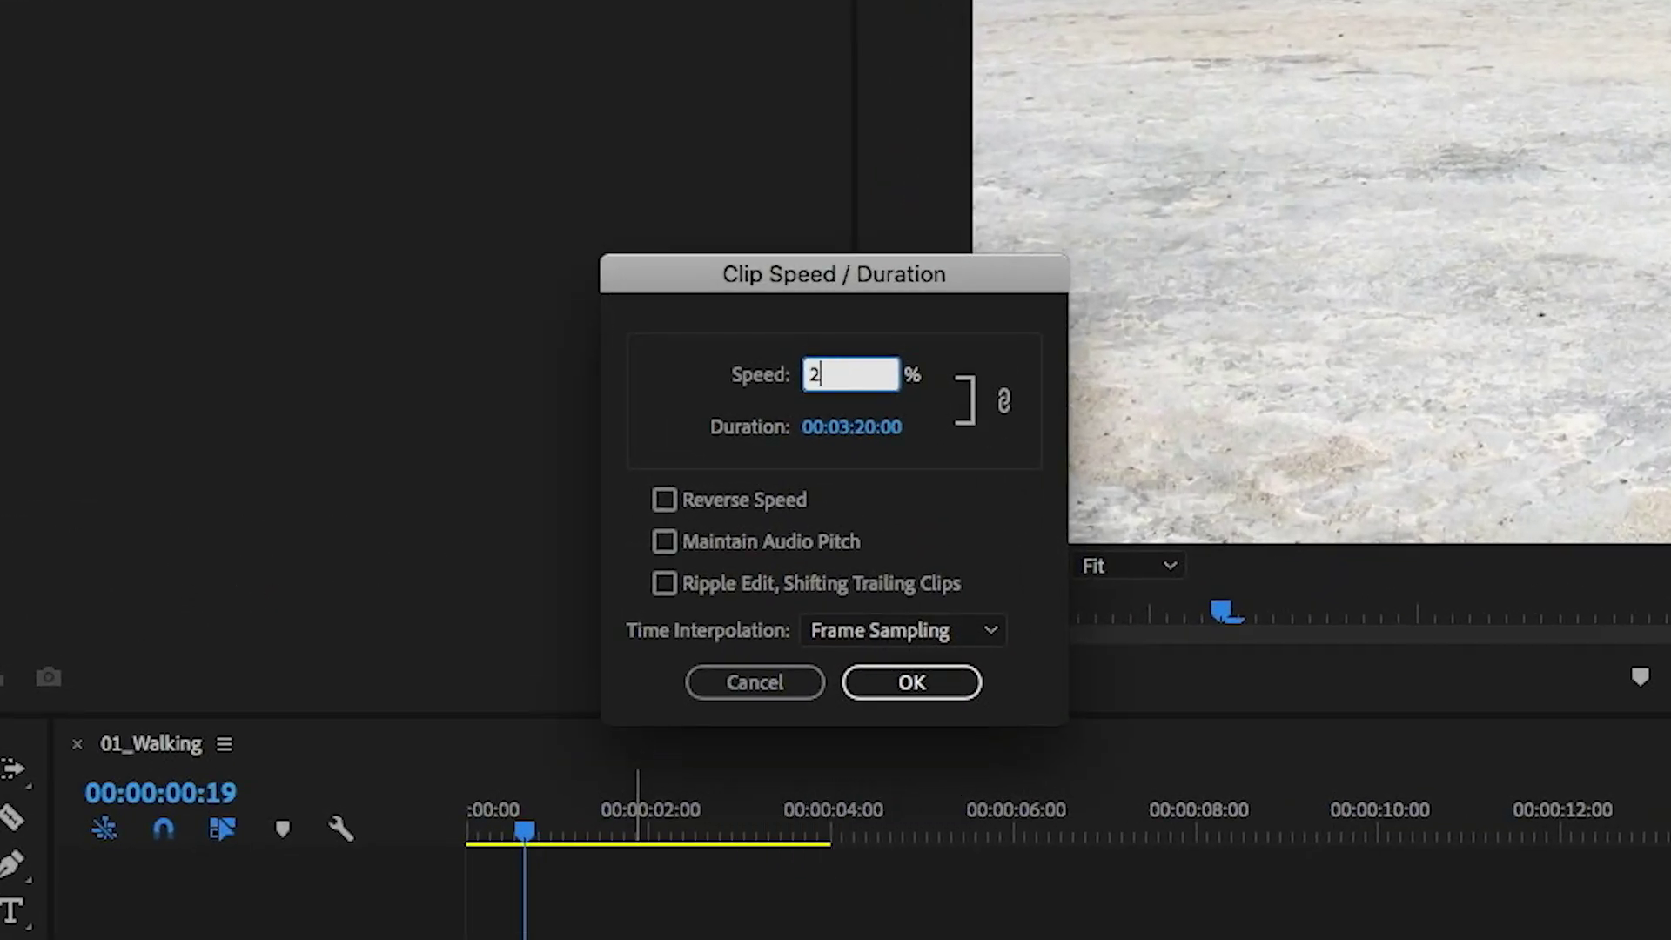
click(930, 695)
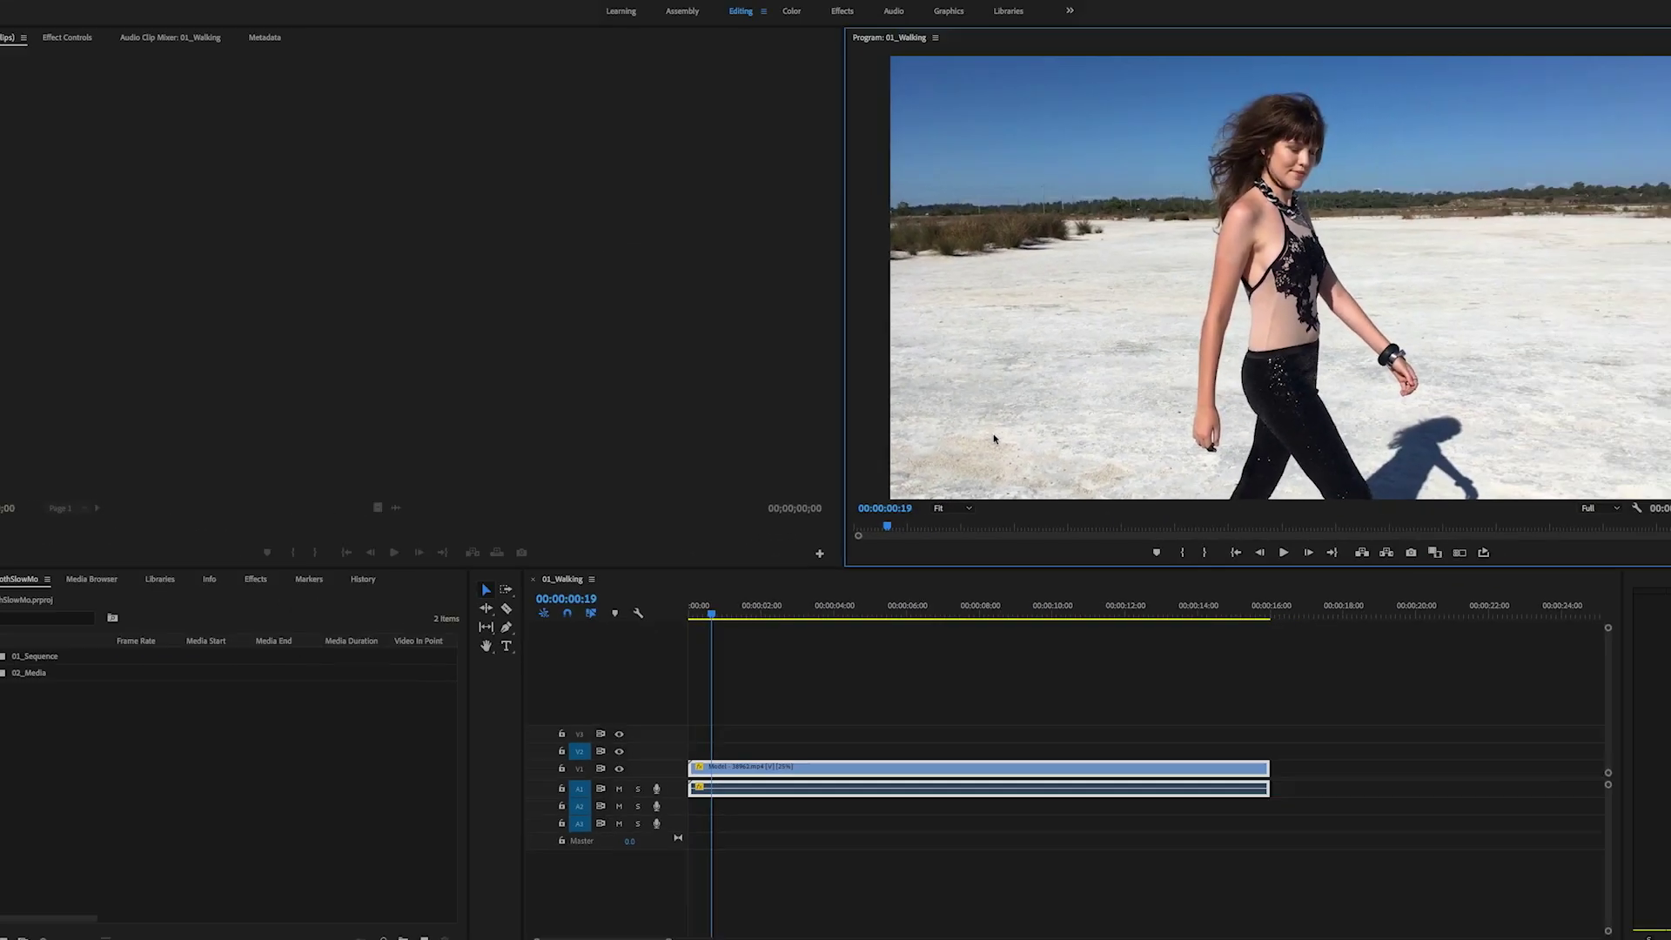
key(grave)
key(Home)
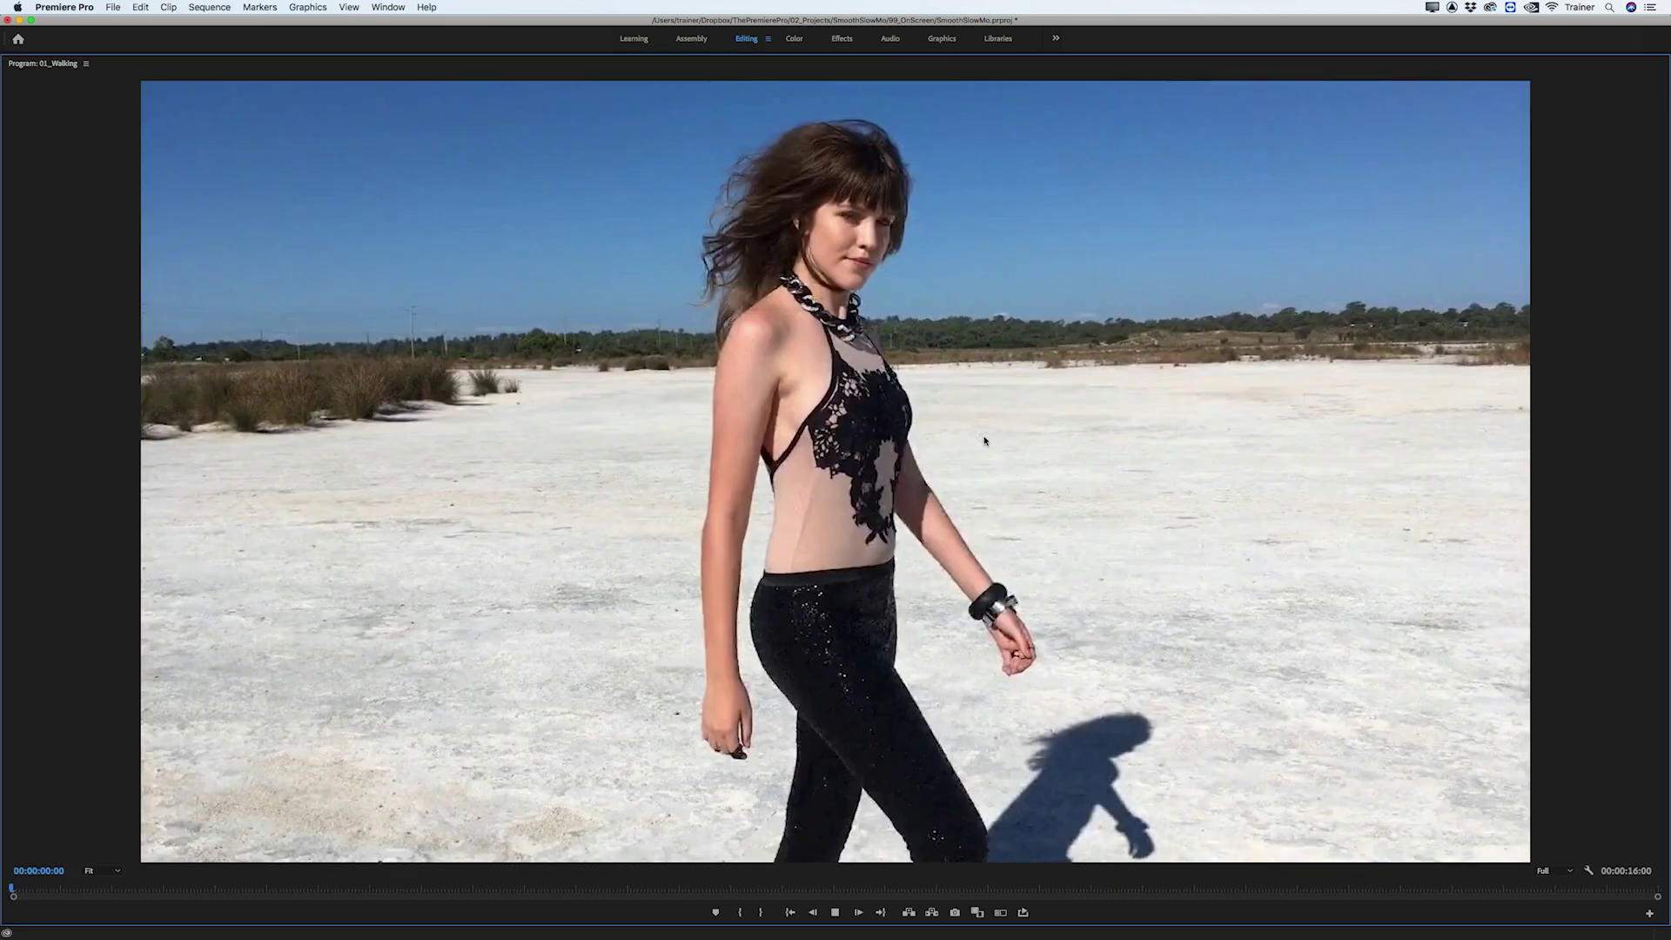
key(space)
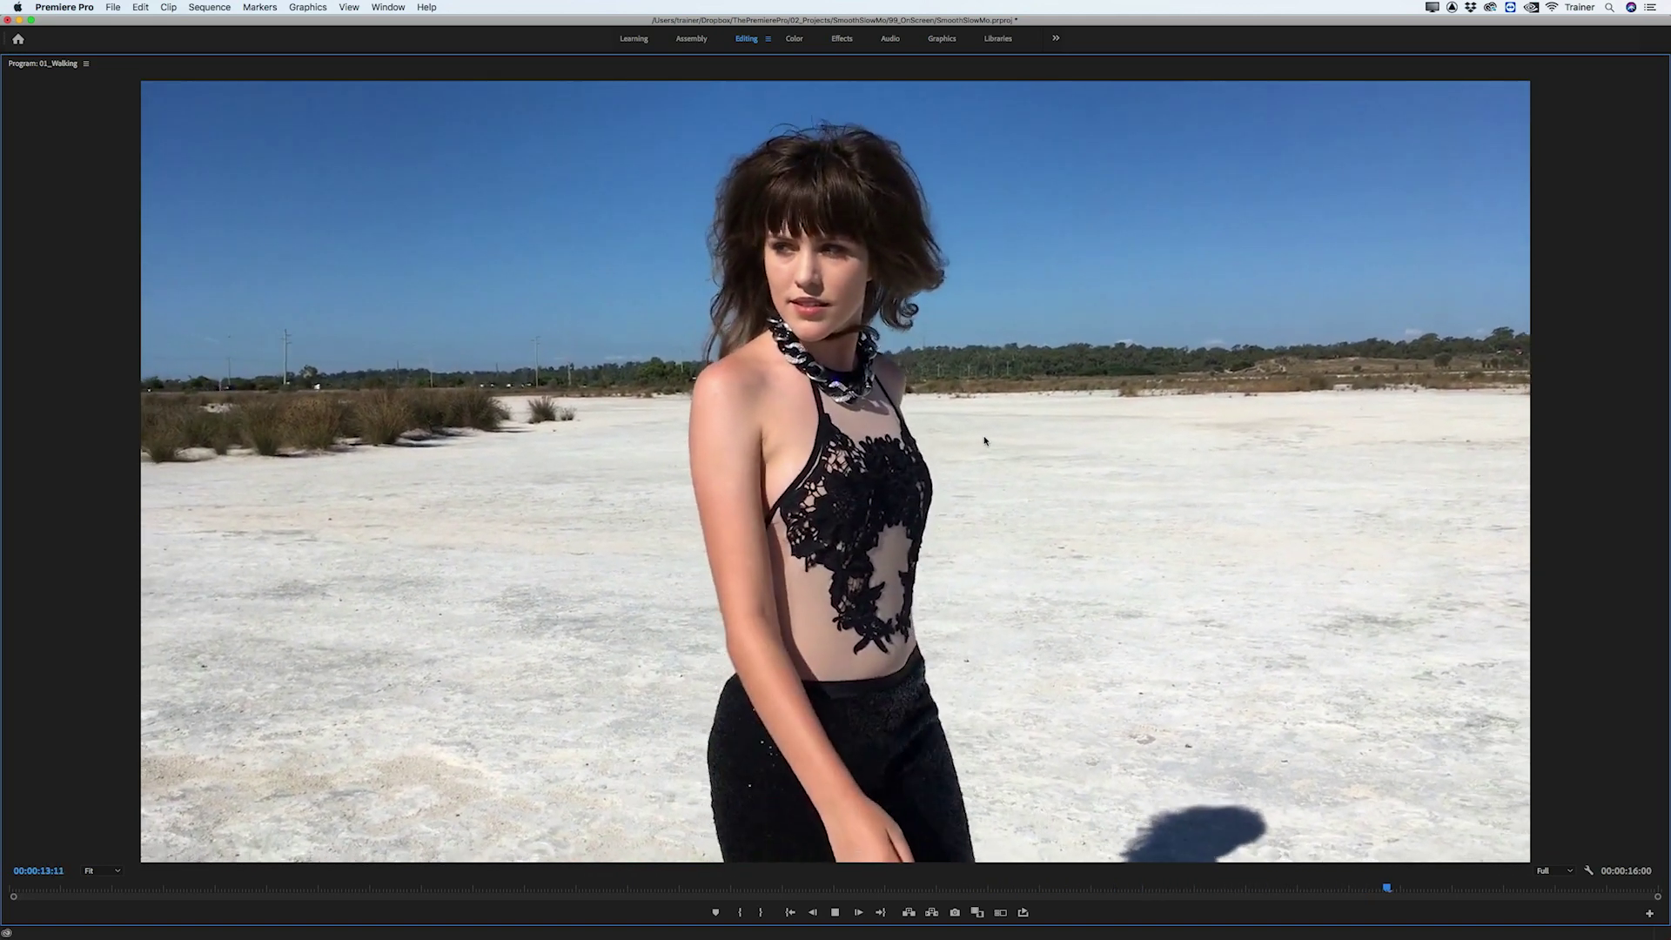
key(grave)
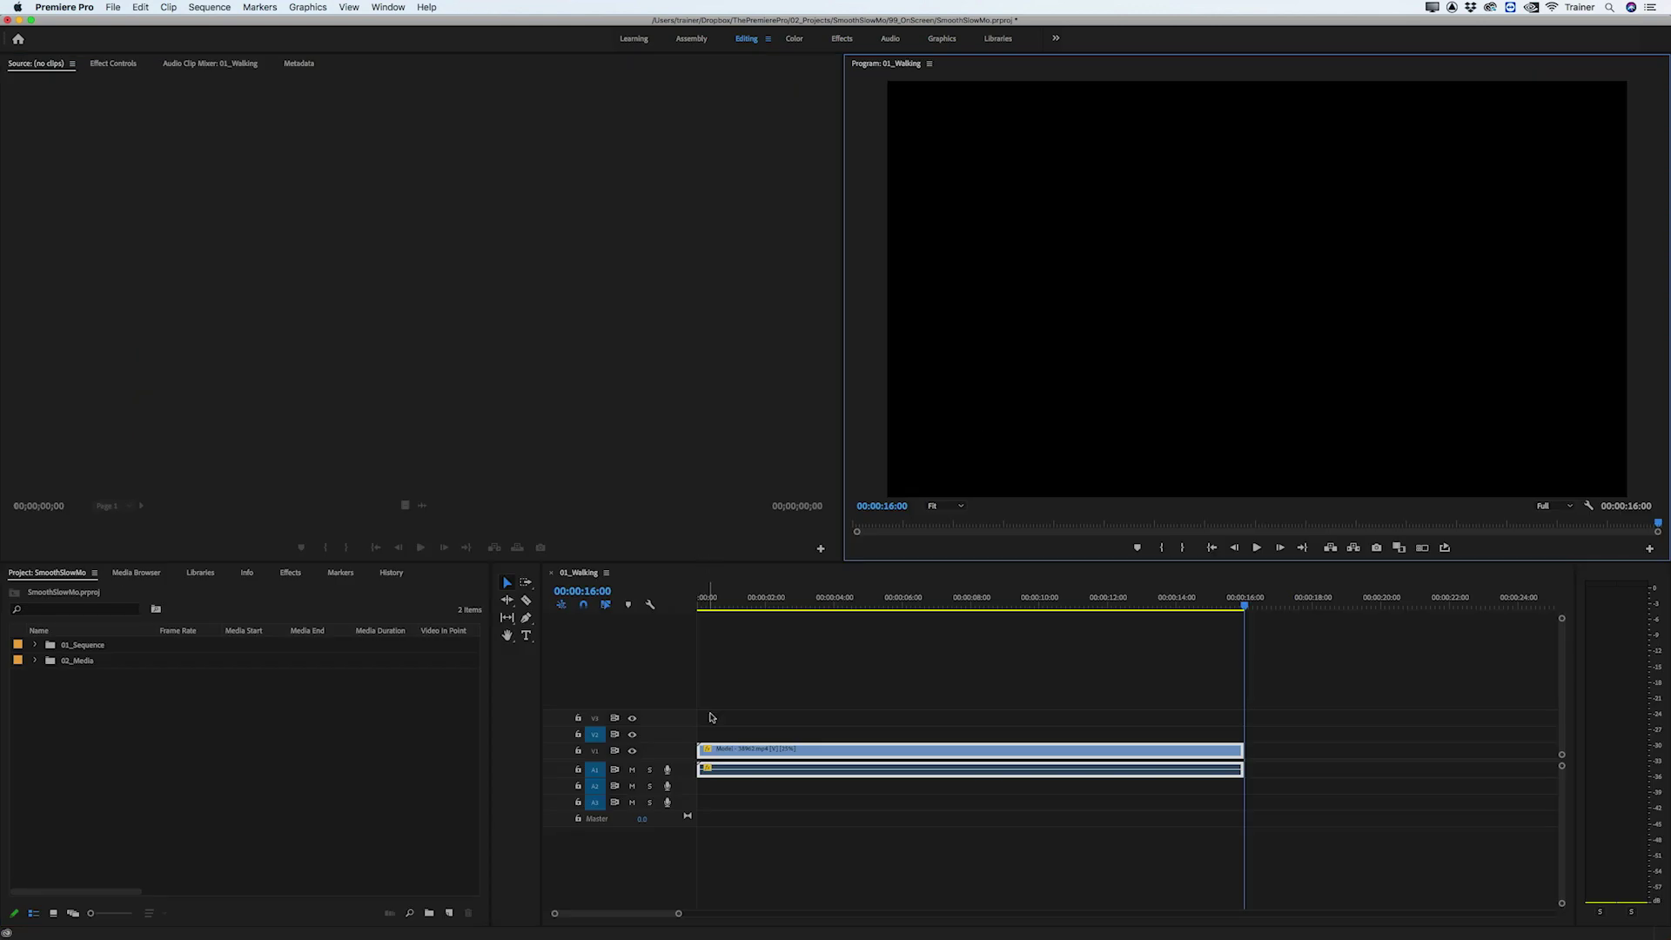
Show the walking clip's Effect Controls and confirm Frame Sampling in Clip Speed / Duration
click(740, 601)
click(117, 65)
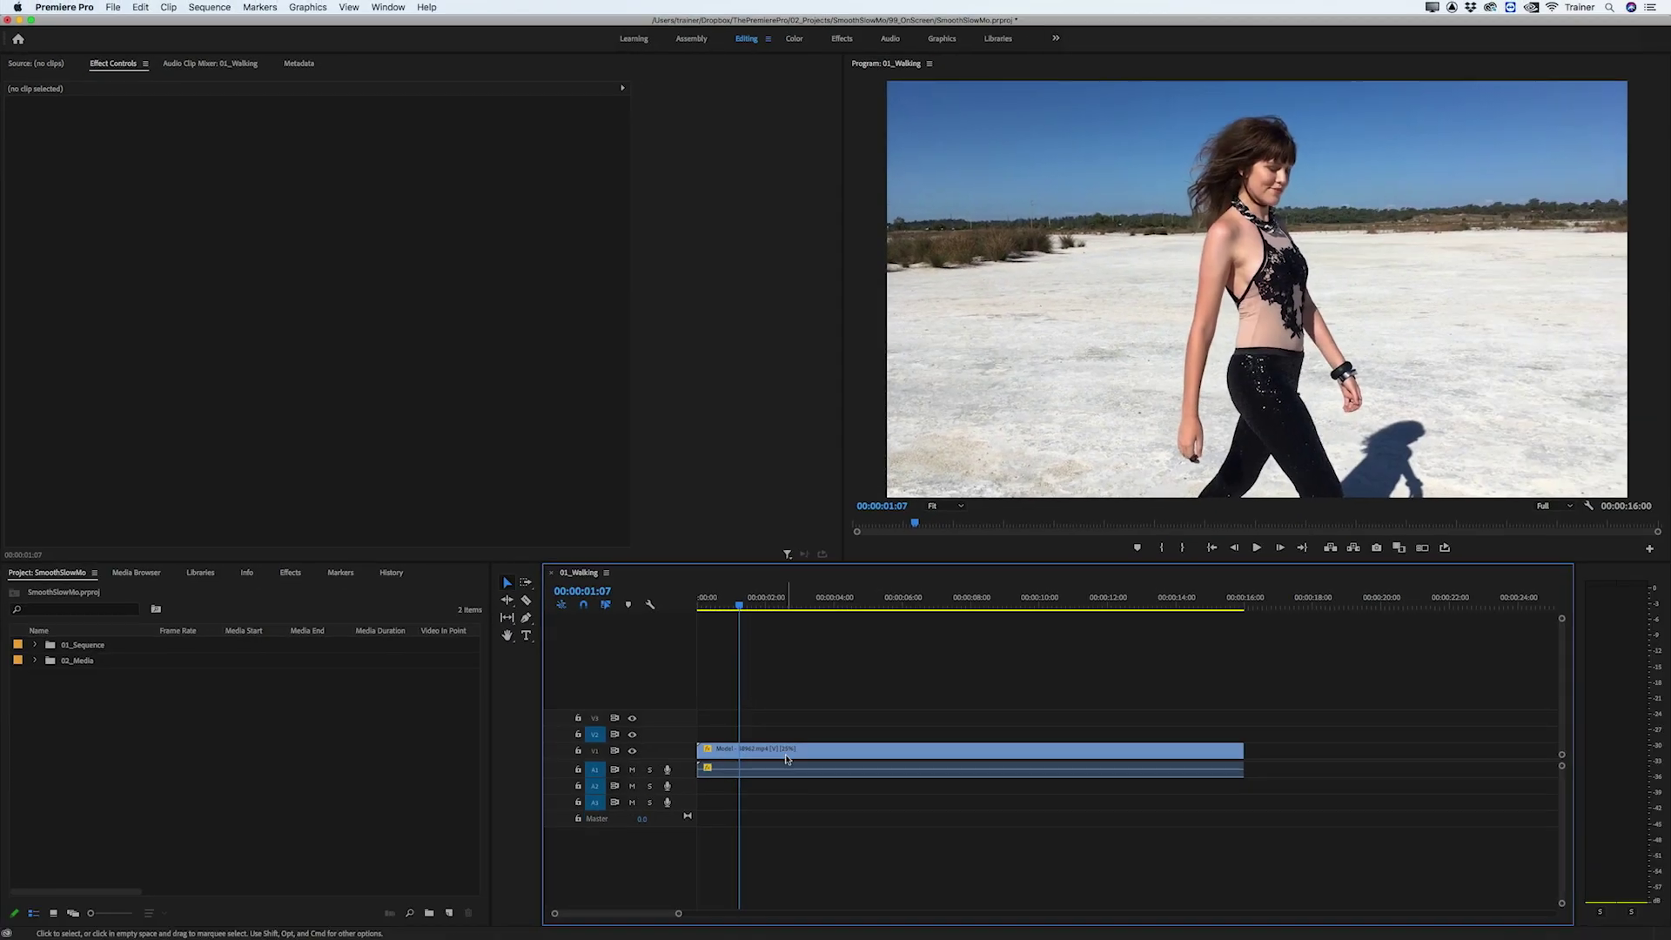
click(785, 750)
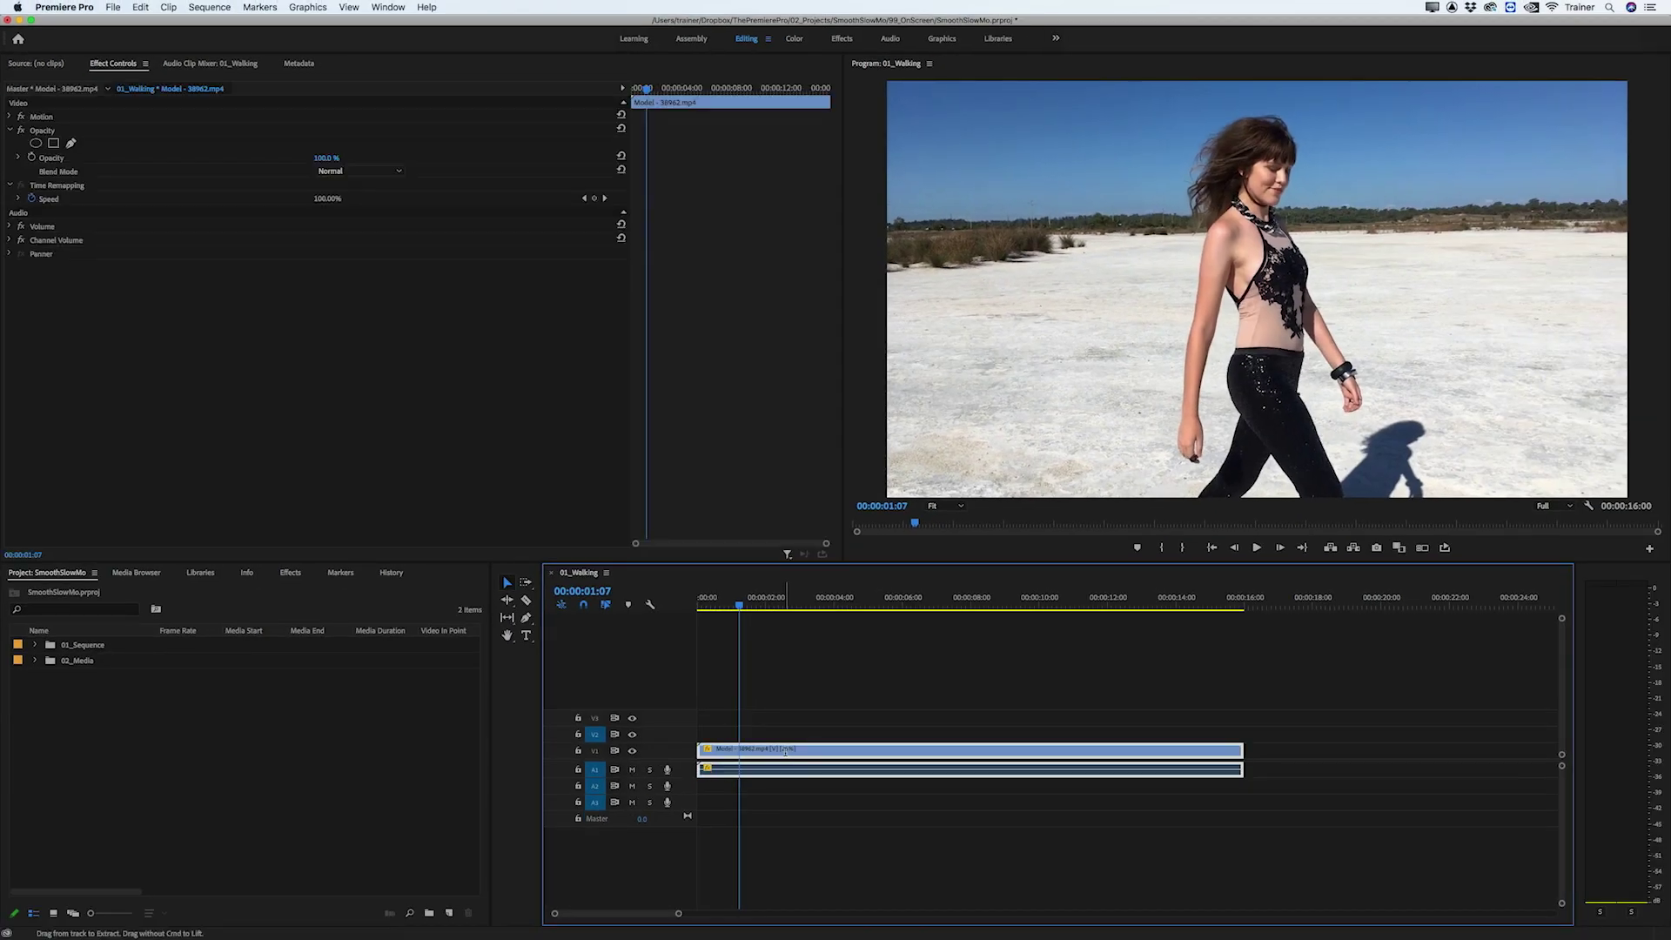
key(super+r)
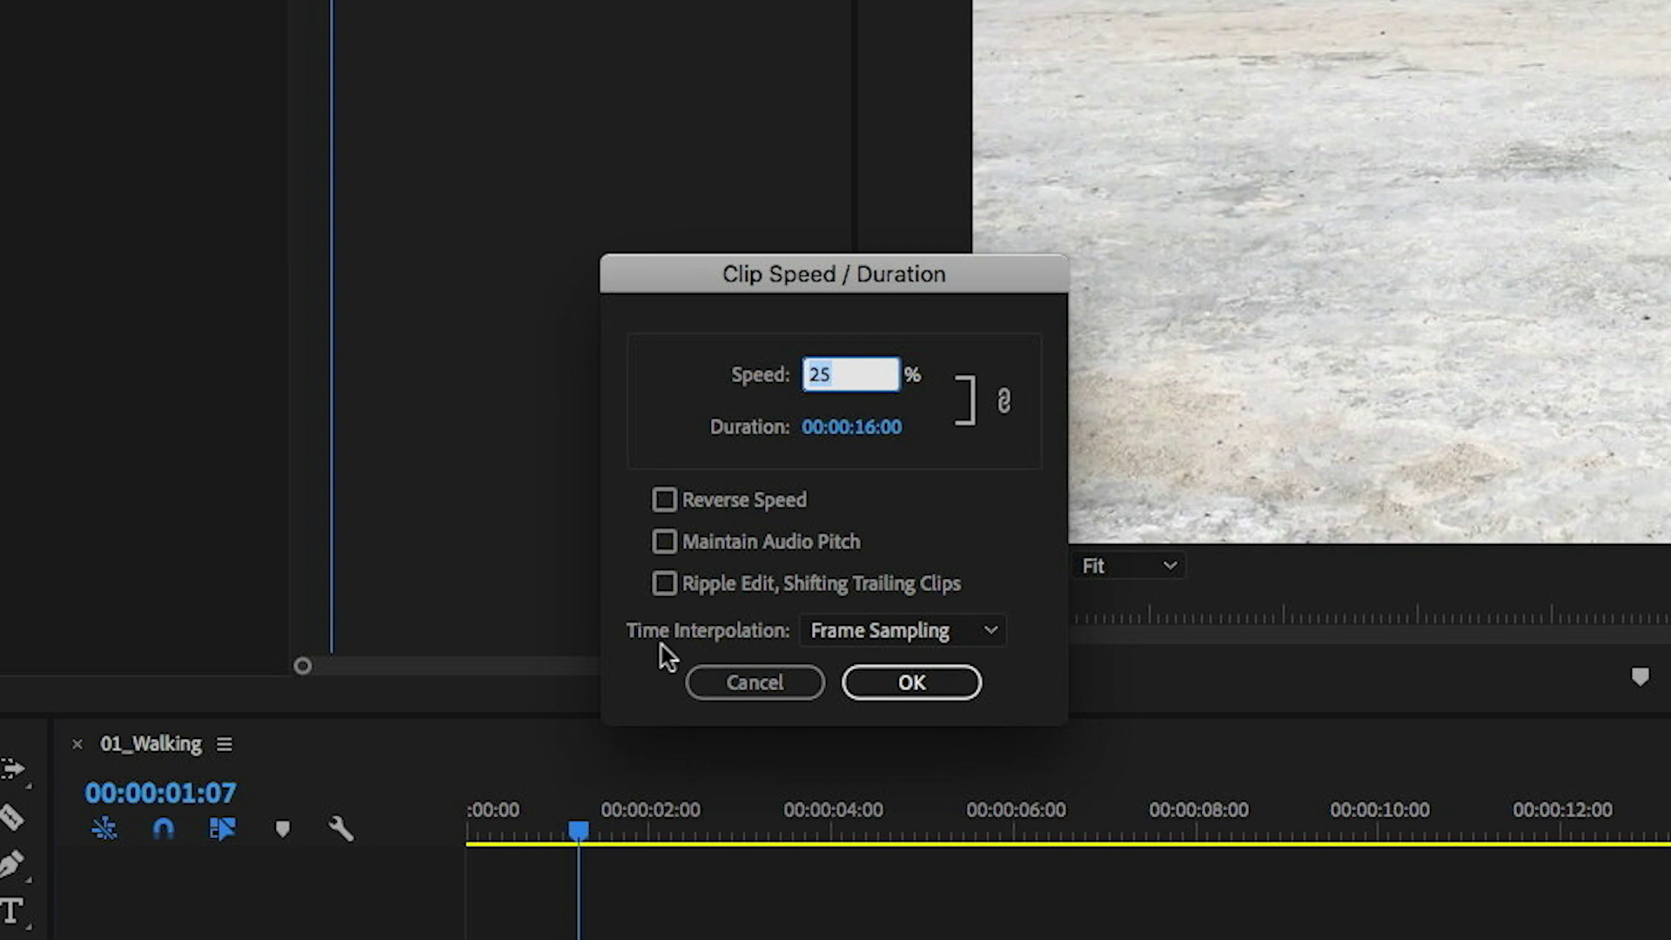
click(943, 616)
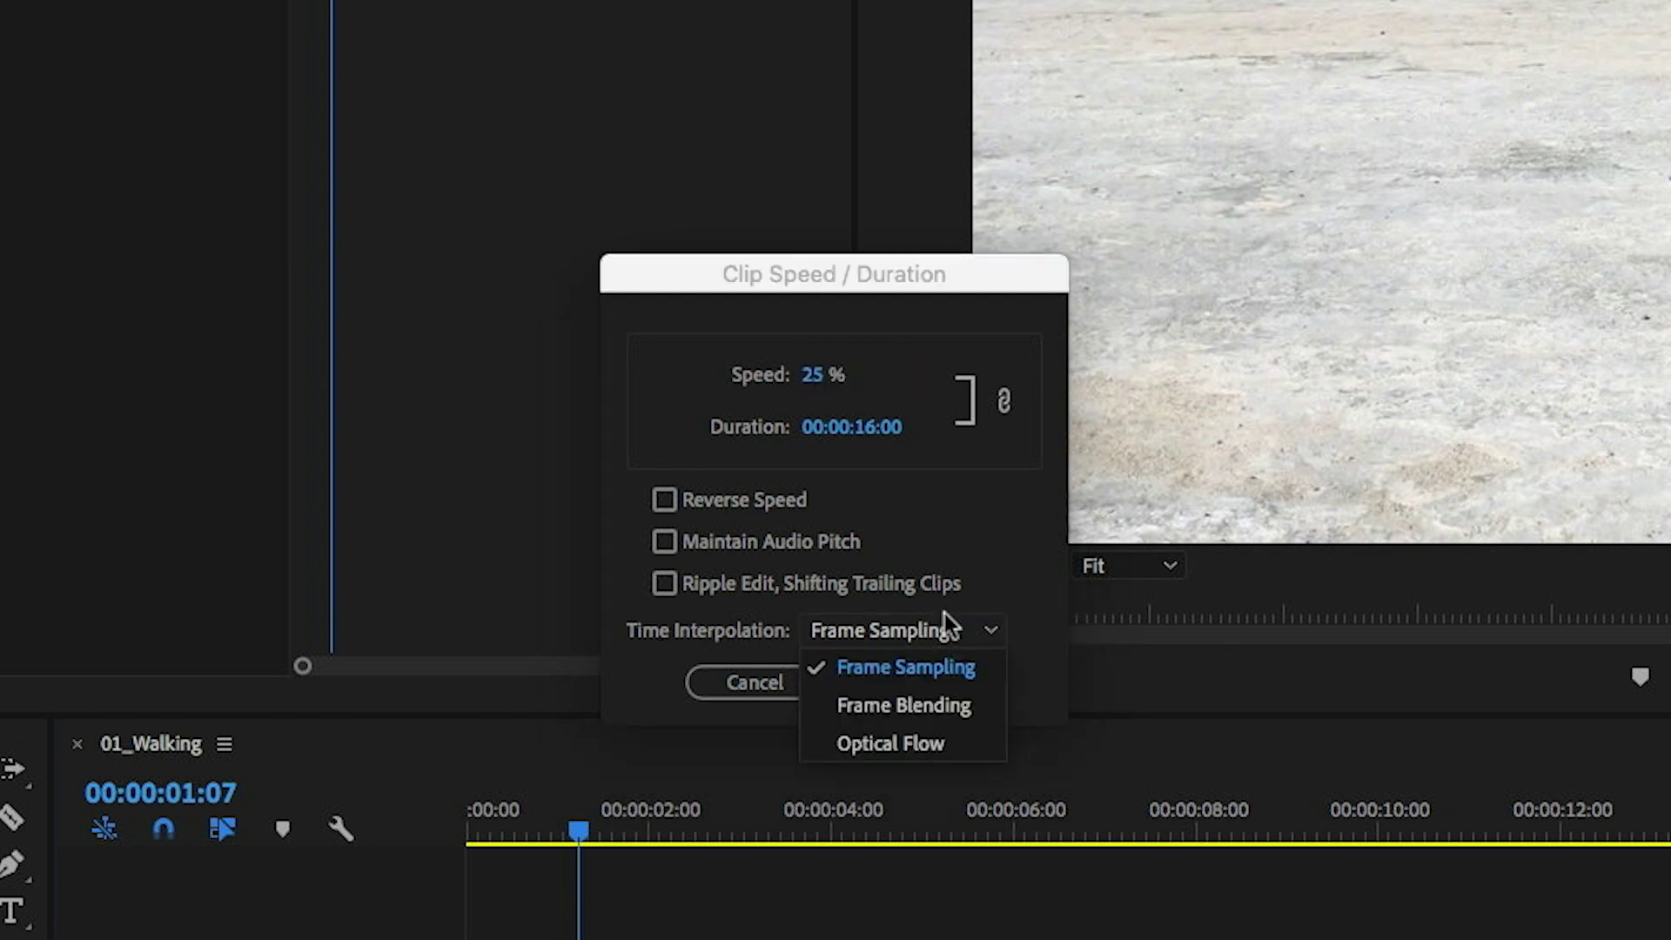
click(943, 613)
key(Return)
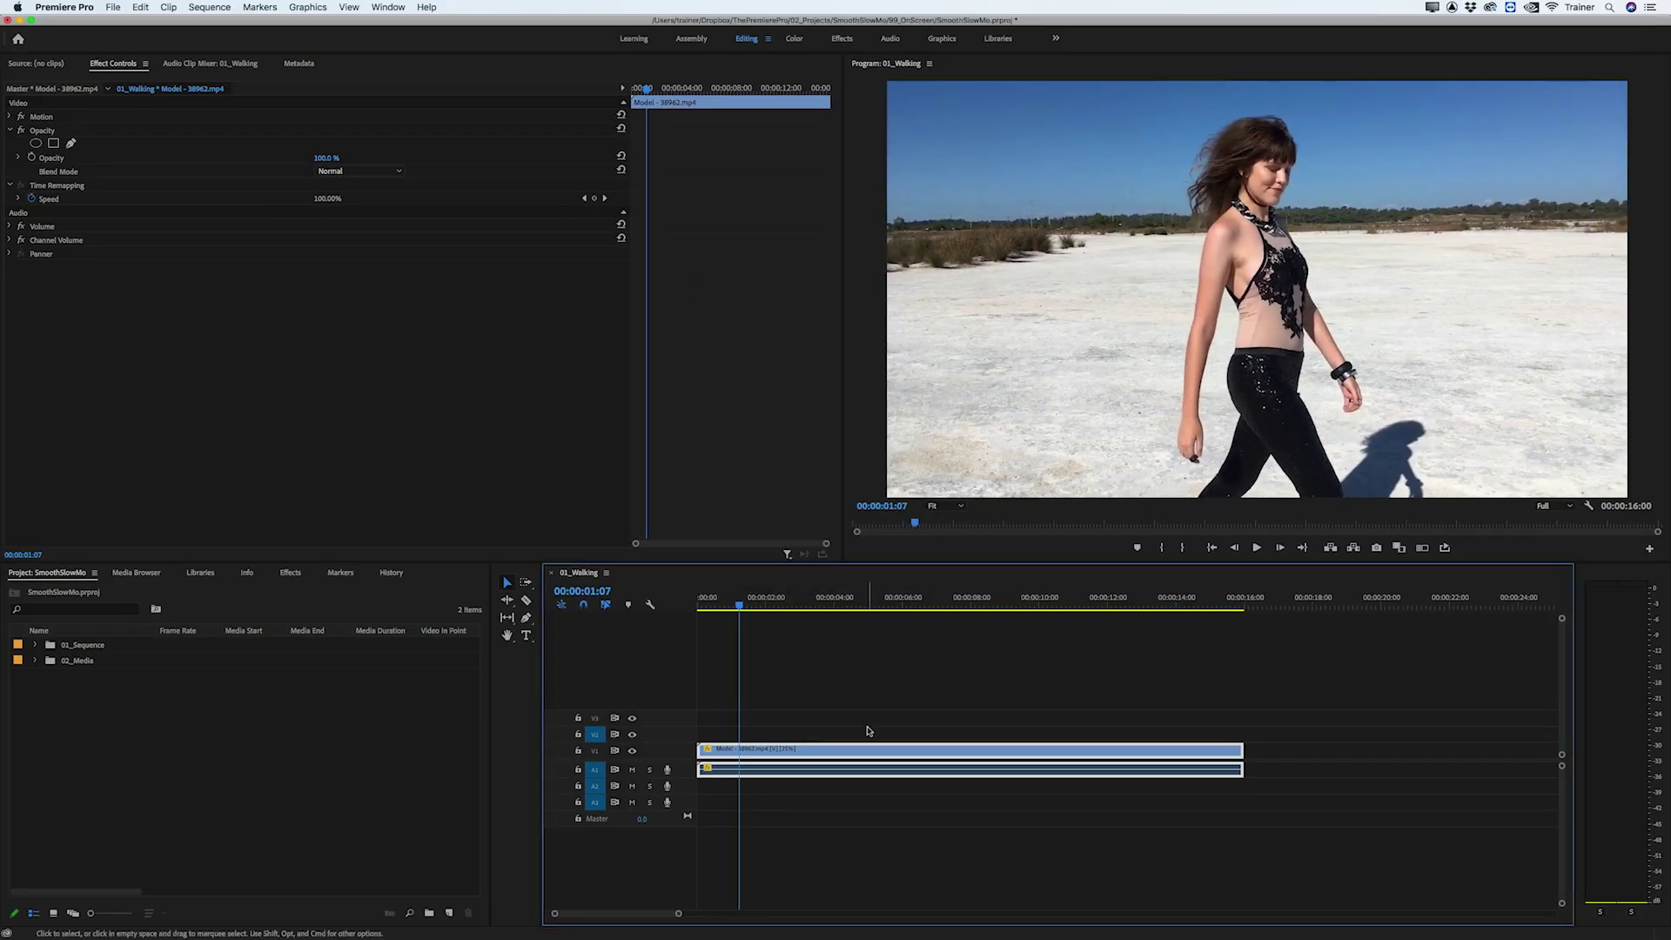
Inspect the walking clip's Time Interpolation submenu, then dismiss the menu unchanged
right_click(869, 748)
mouse_move(894, 756)
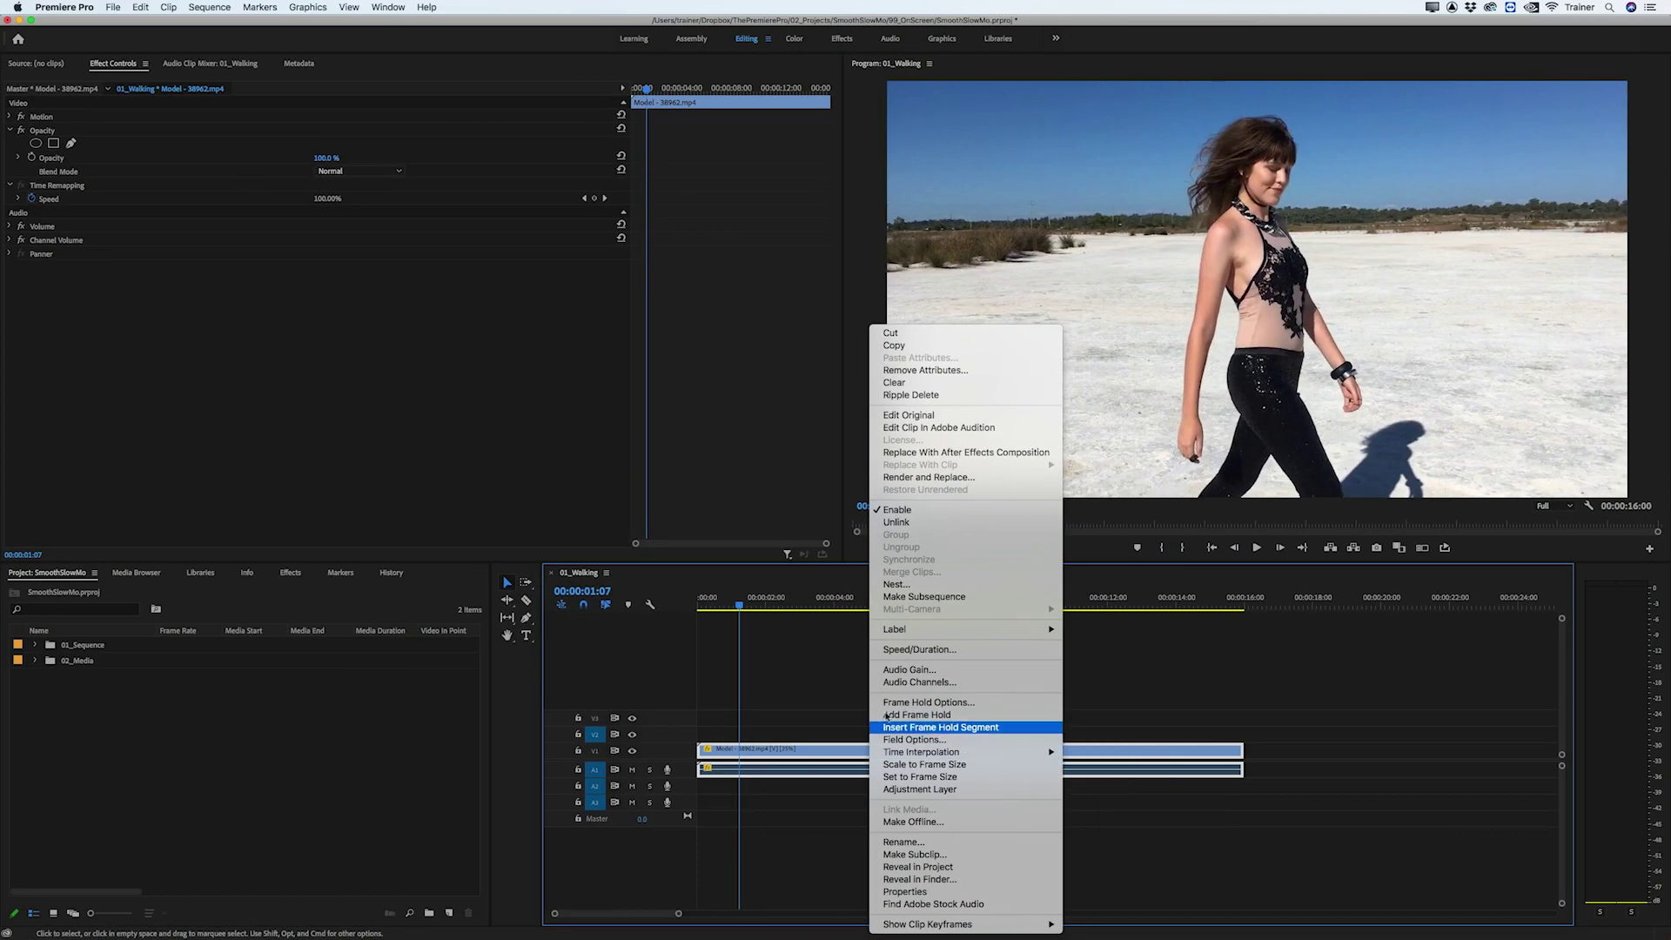
click(413, 276)
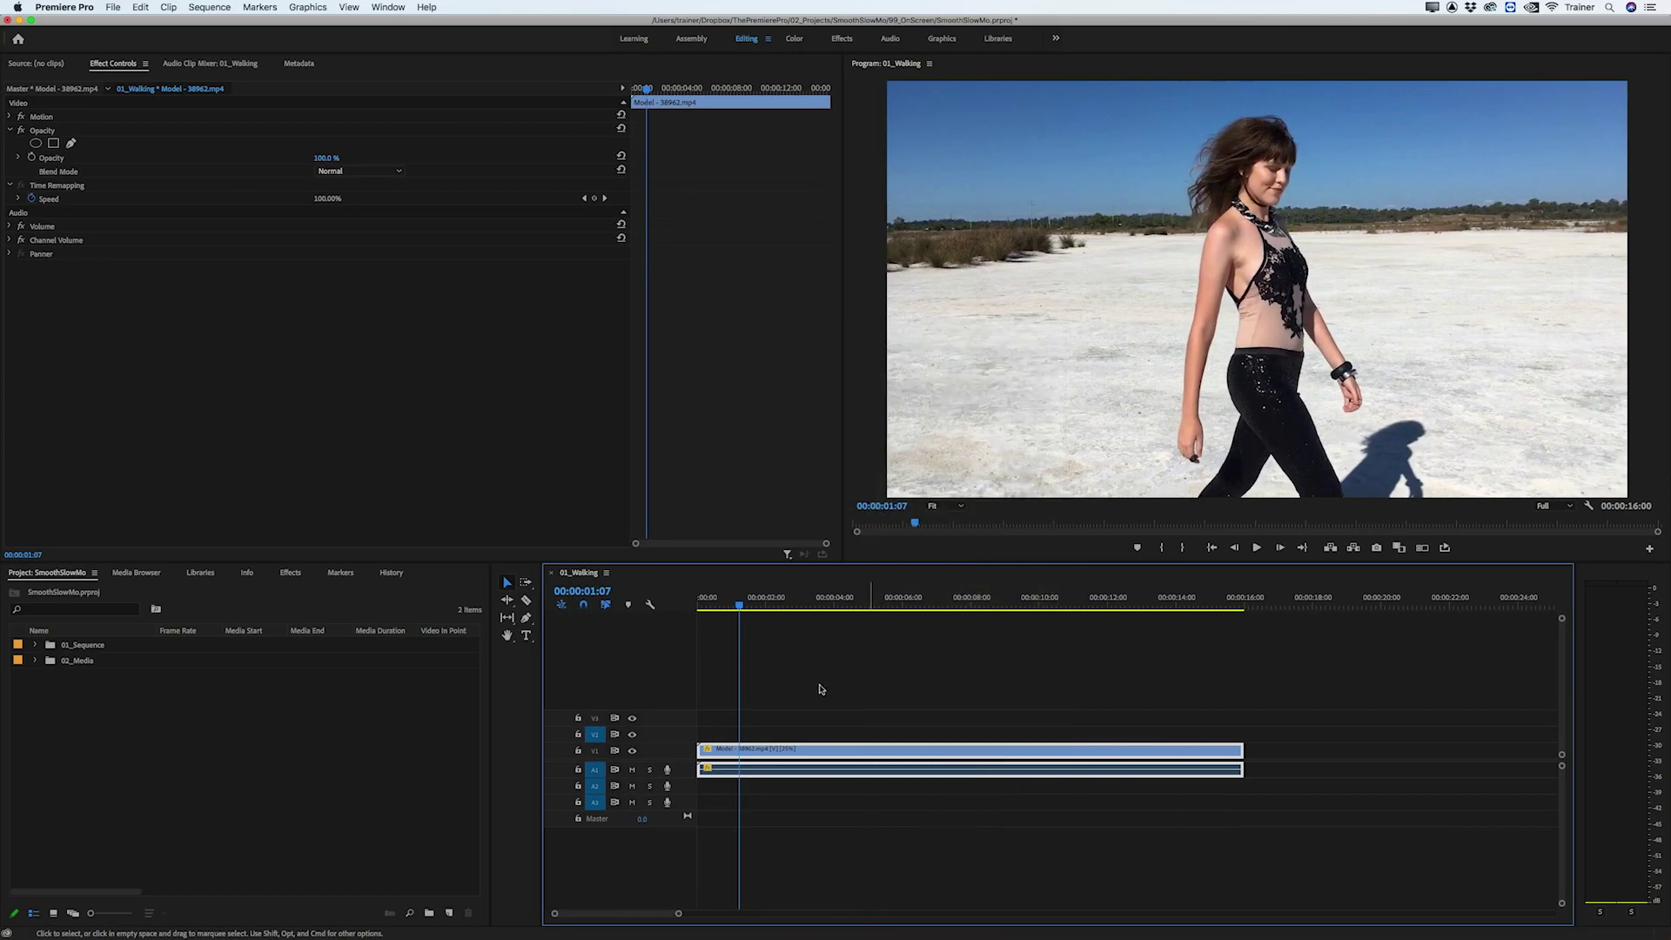
Open the 0201_FrameSample sequence from 01_Sequence > 02_TimeInterpolation and step one frame
click(35, 644)
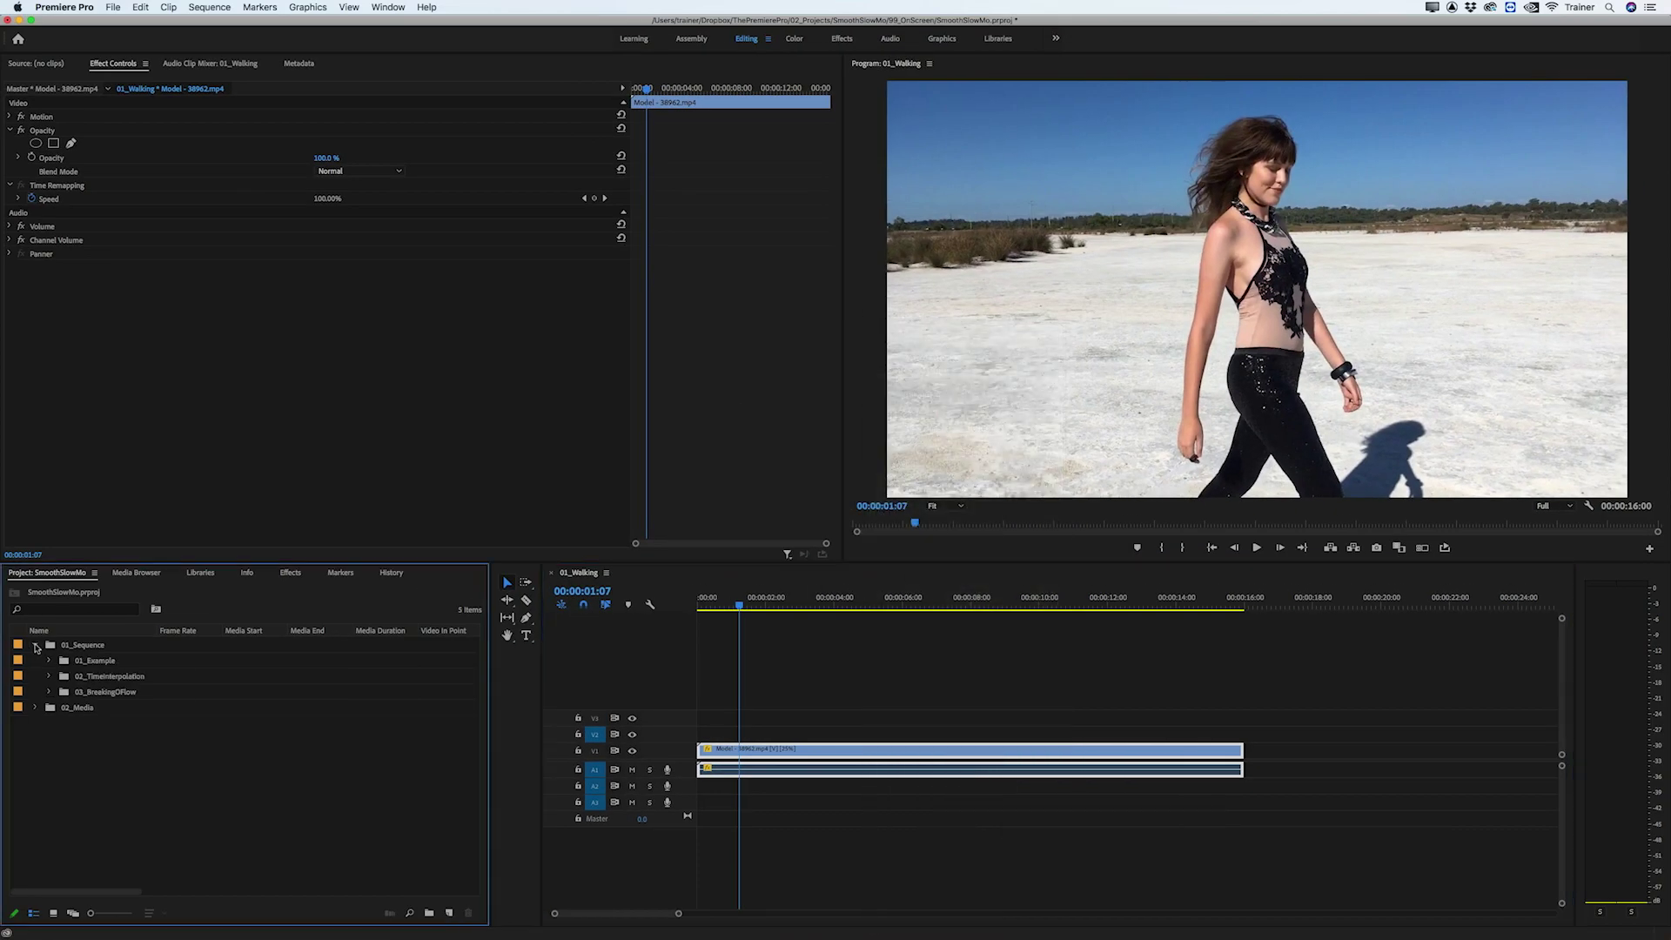
click(49, 676)
double_click(77, 692)
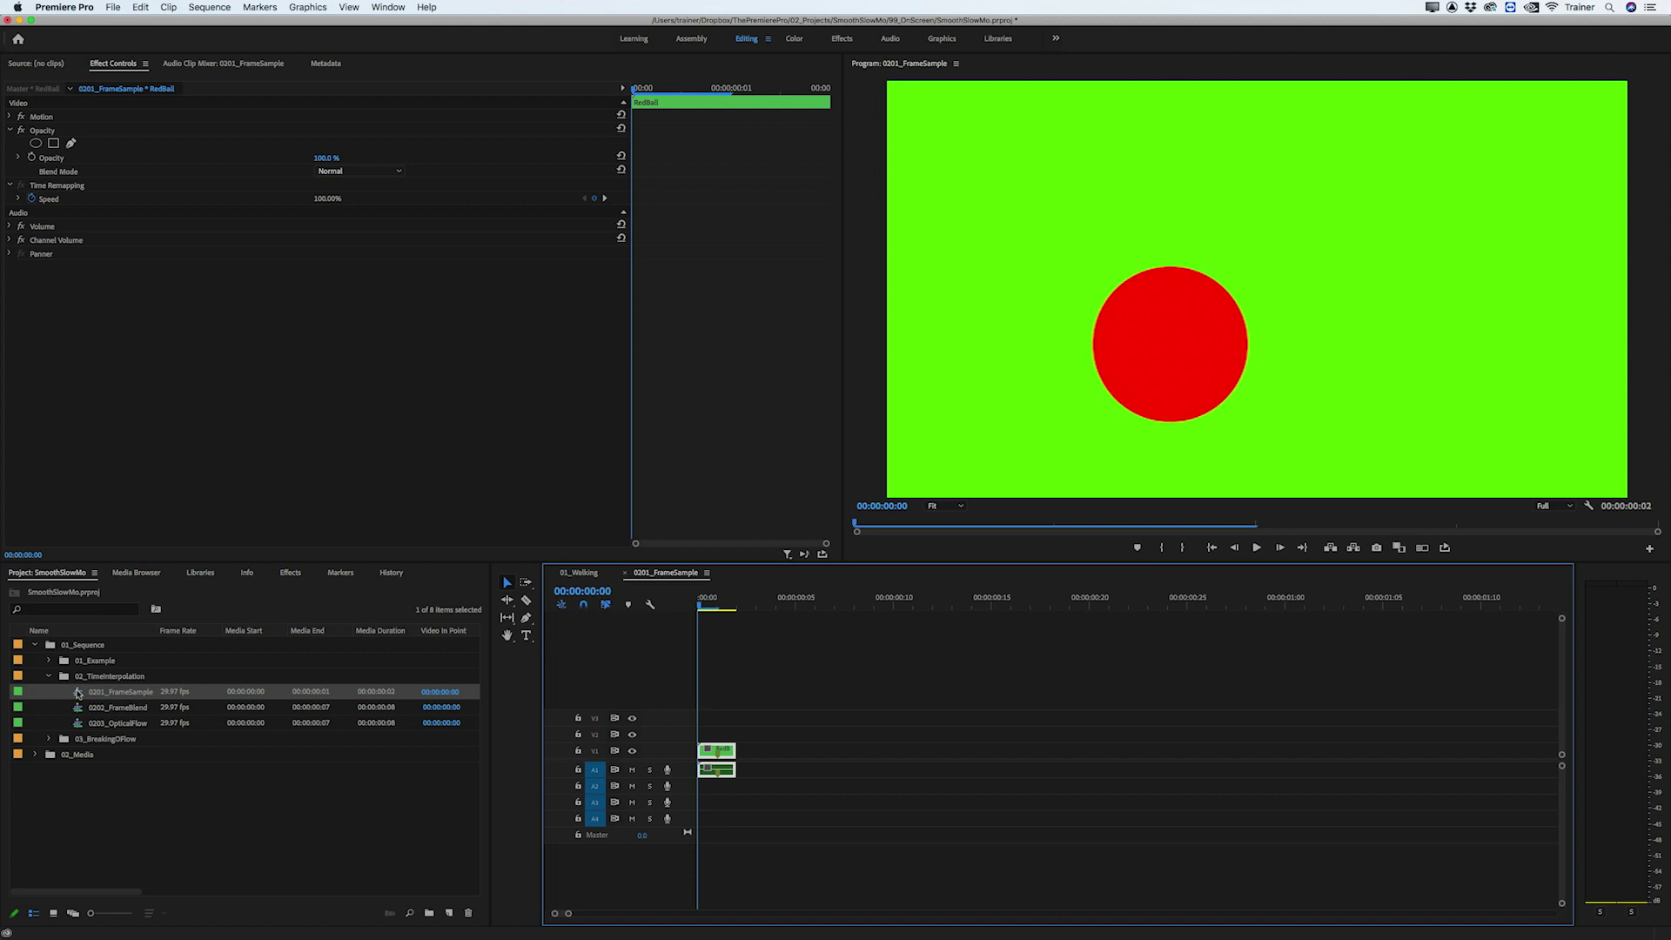
key(Right)
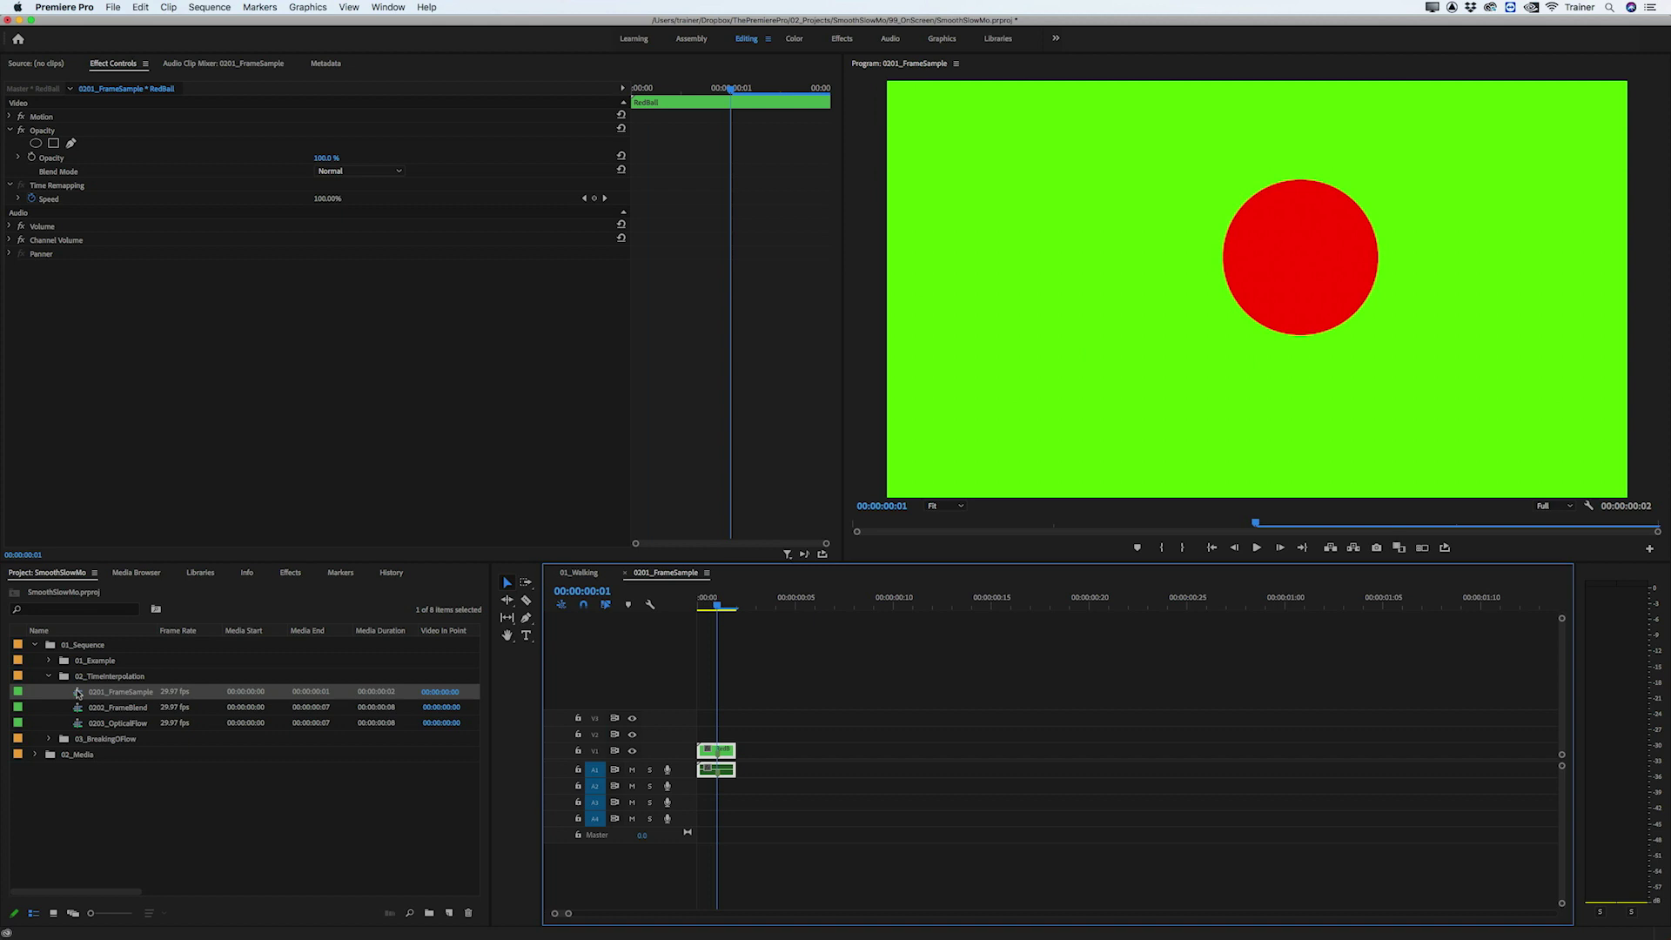
Set the red ball clip to 25% speed so it lasts 00:00:00:08
key(super+r)
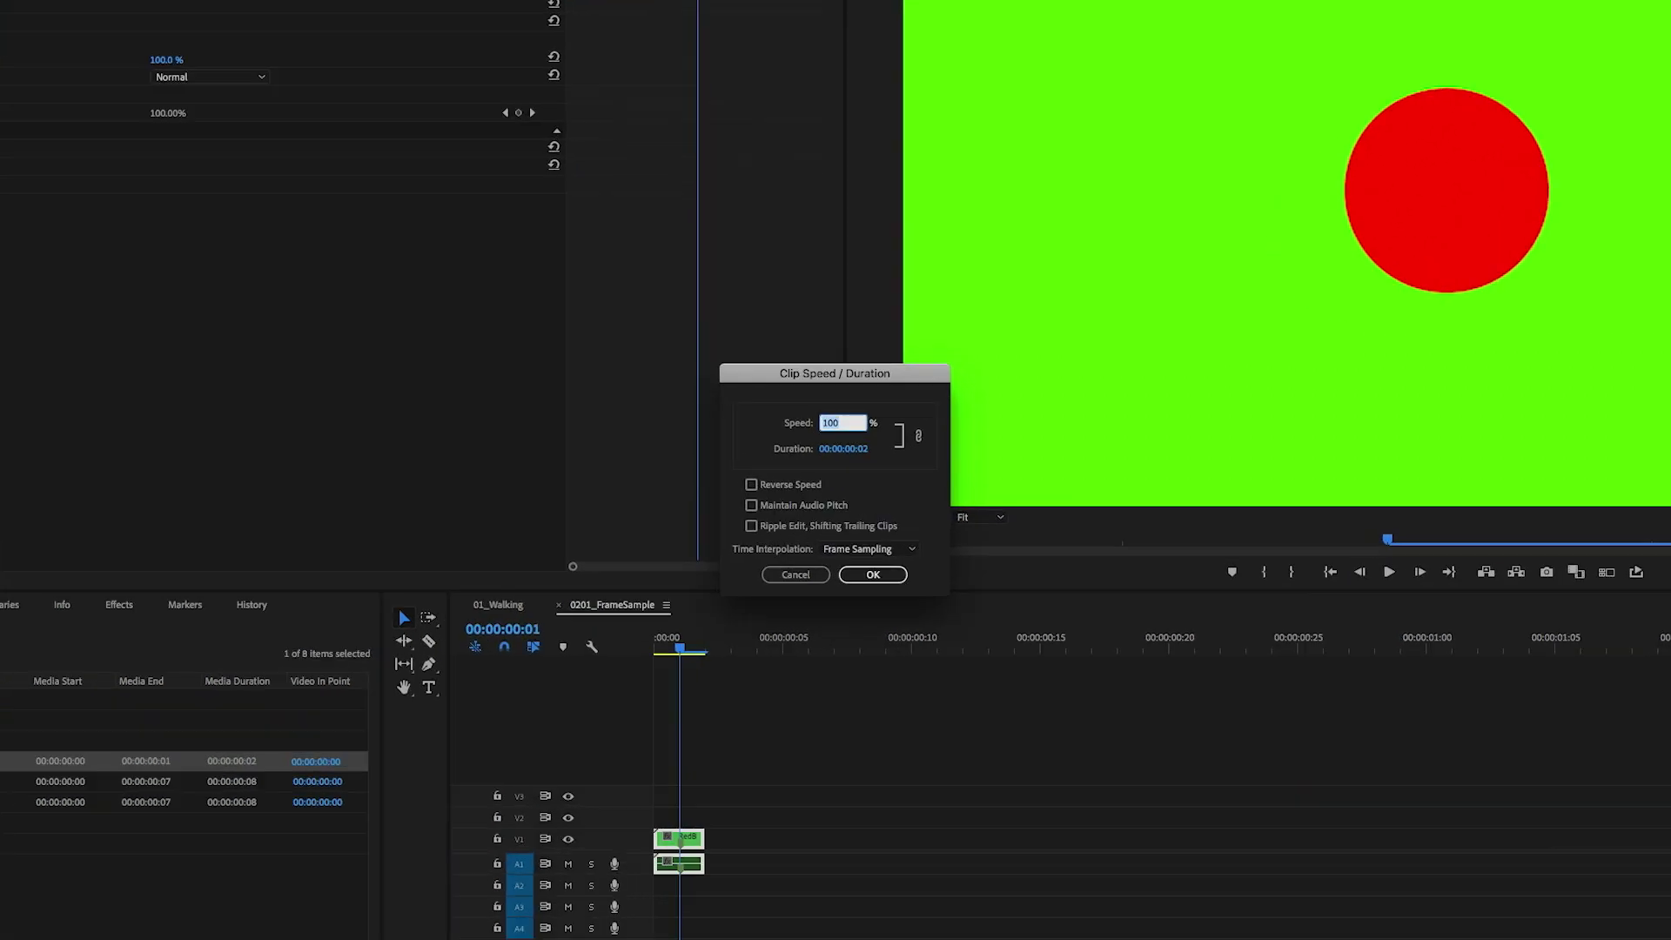
text(25)
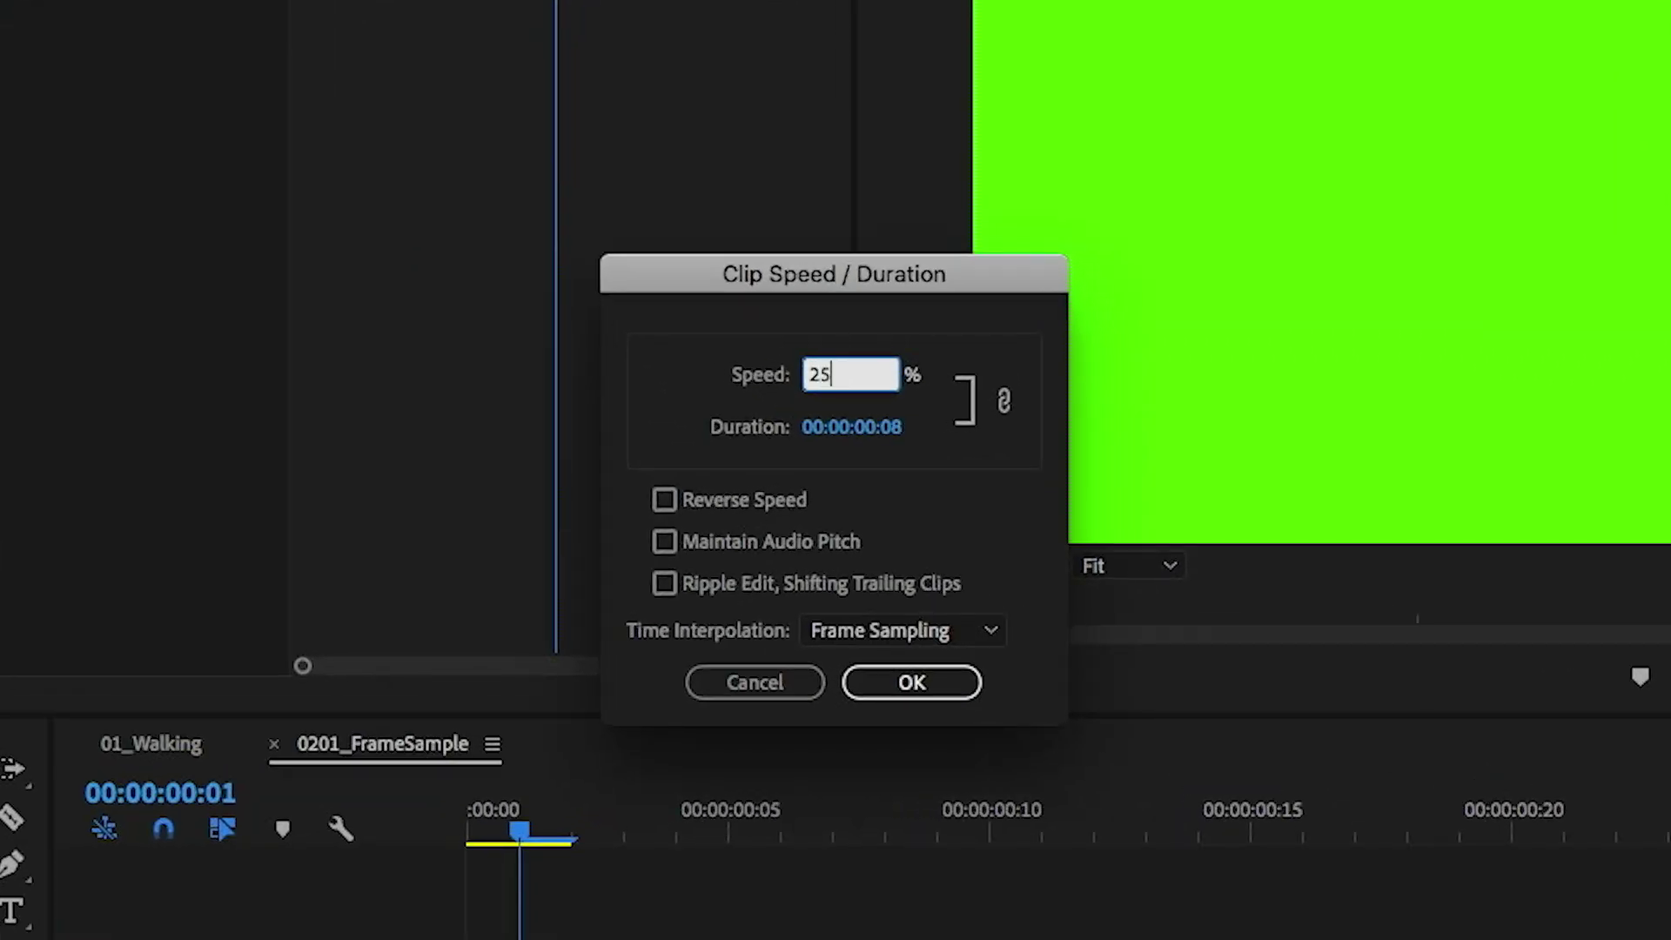
key(Tab)
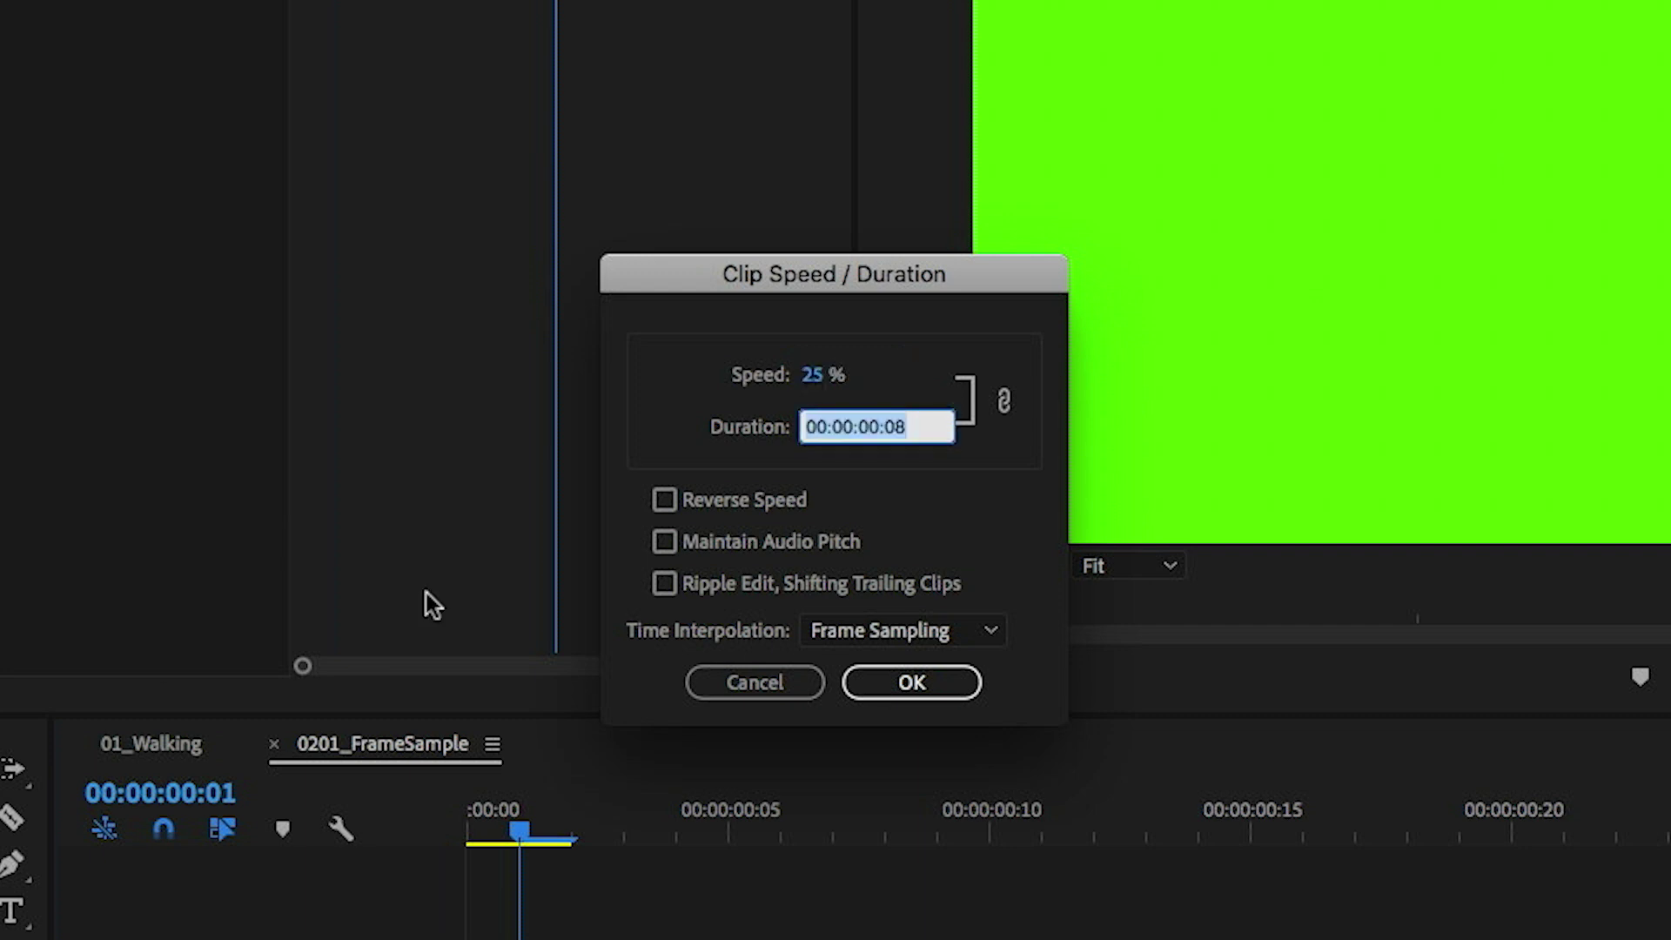
click(771, 384)
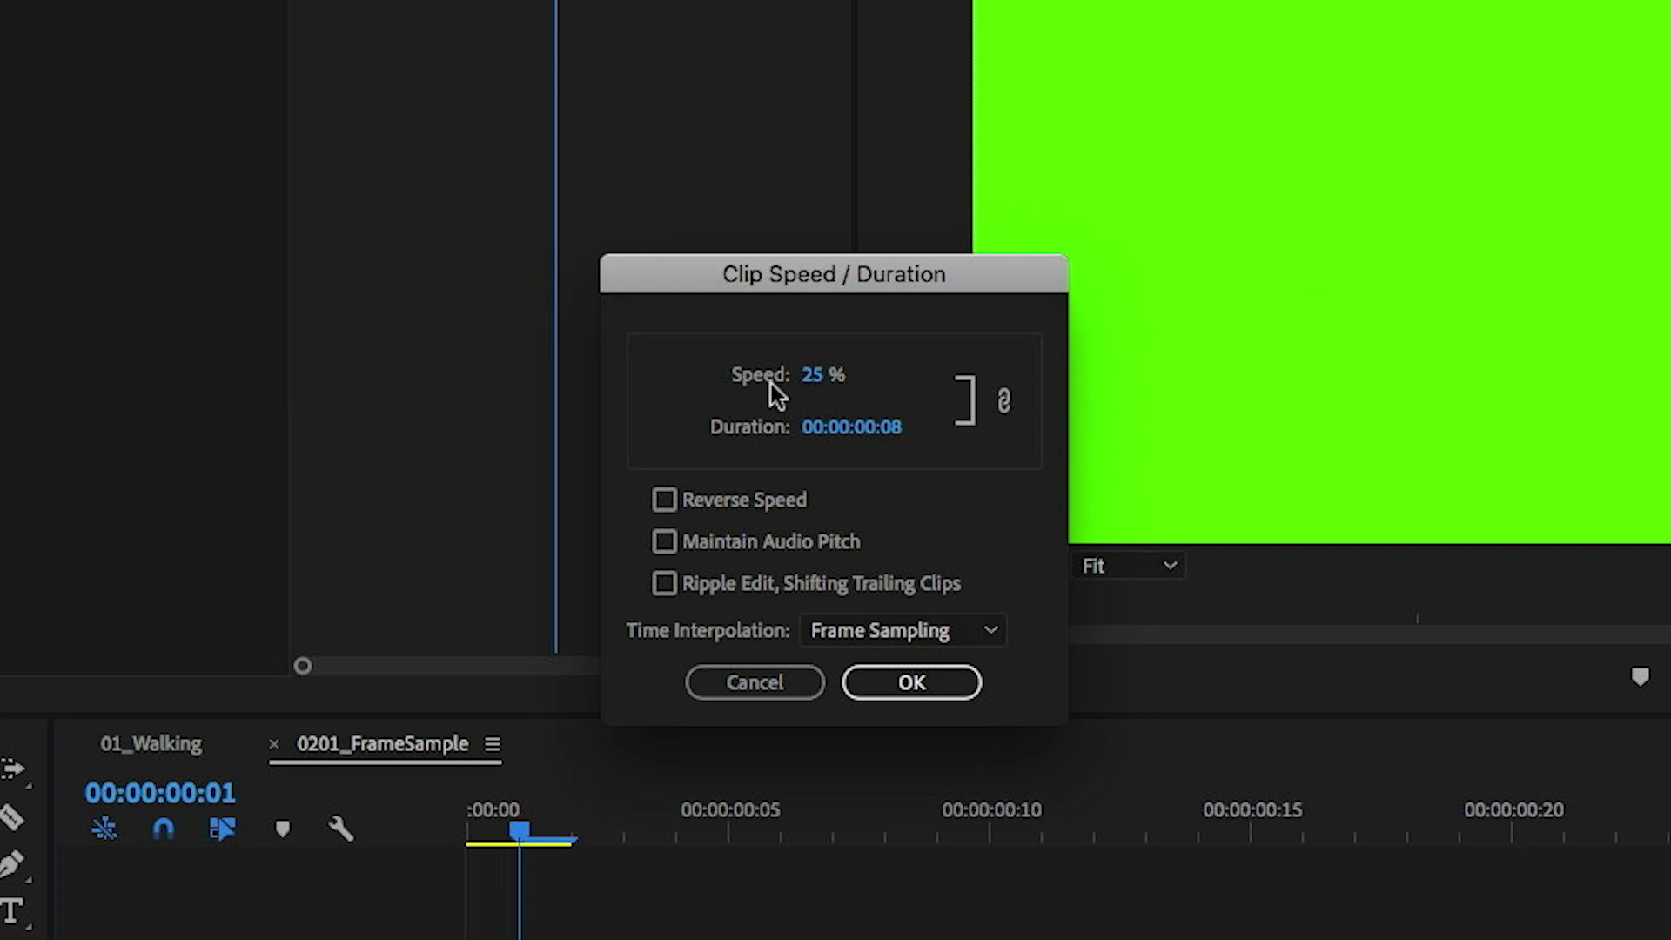
click(811, 376)
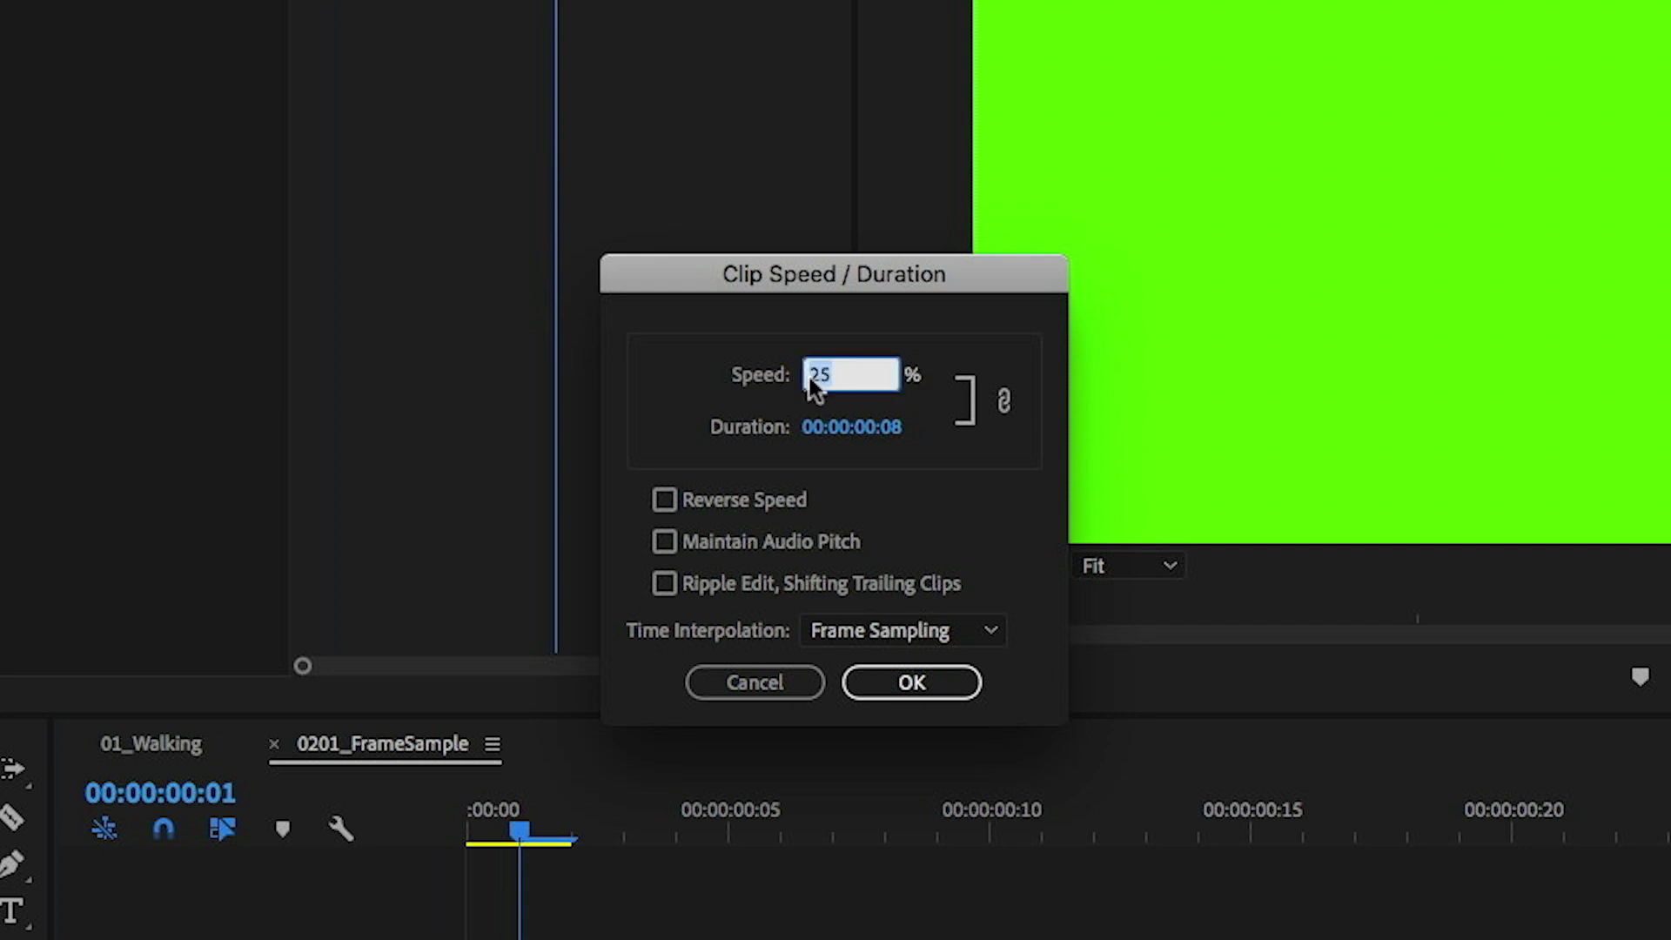
text(100)
text(14)
key(Tab)
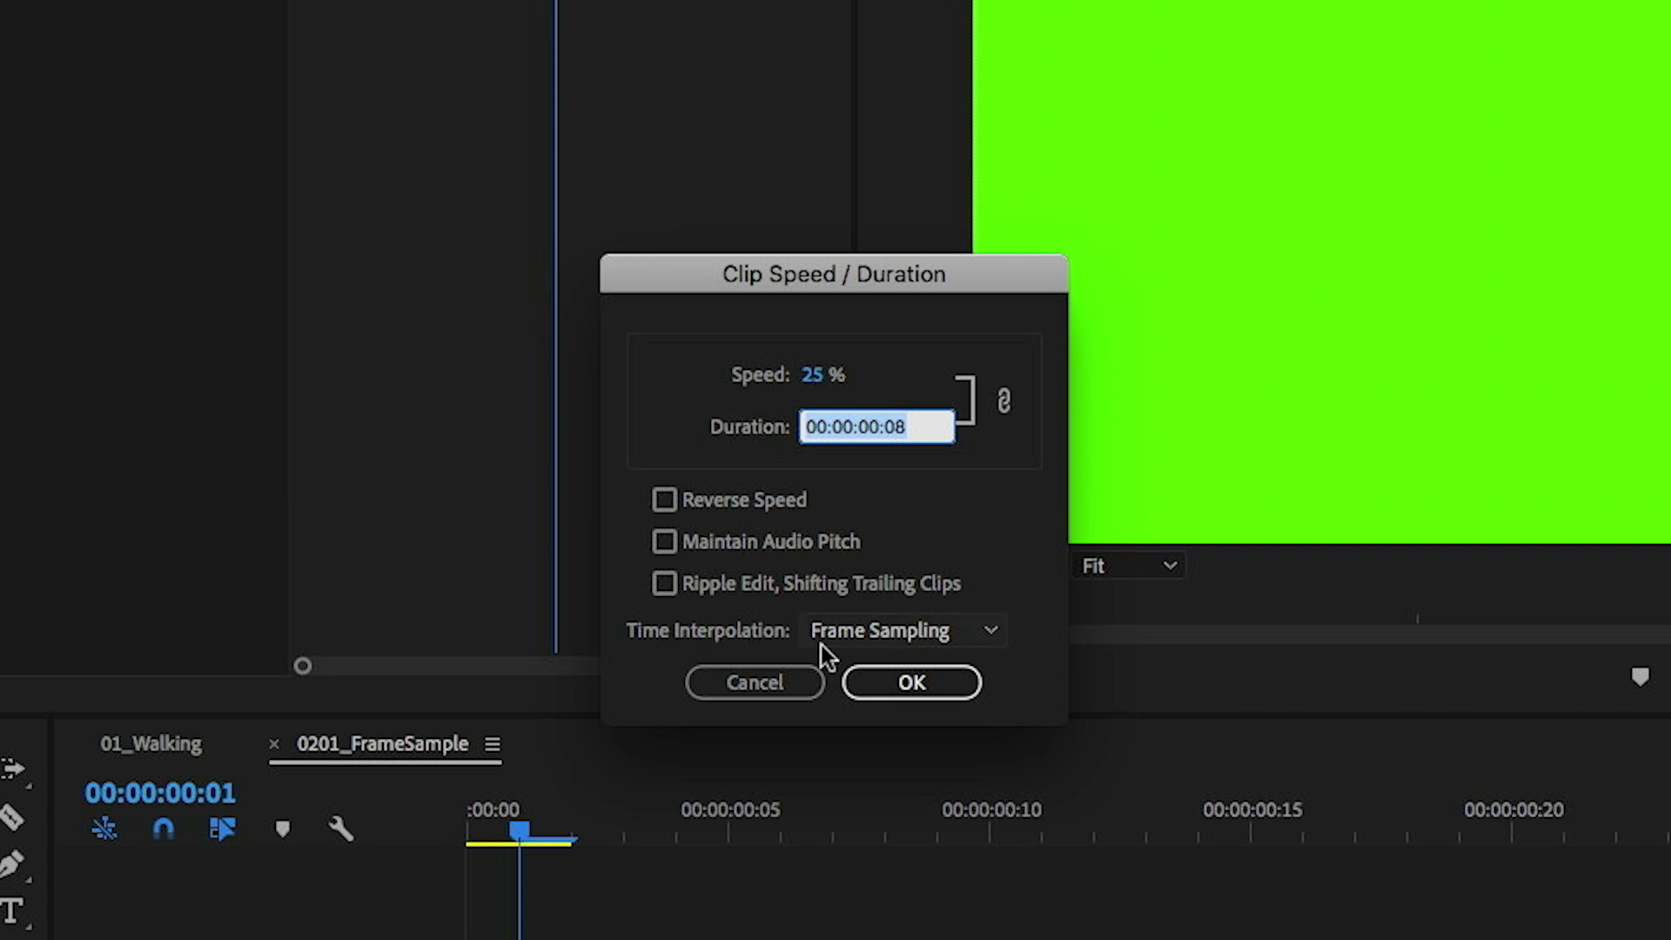
click(884, 682)
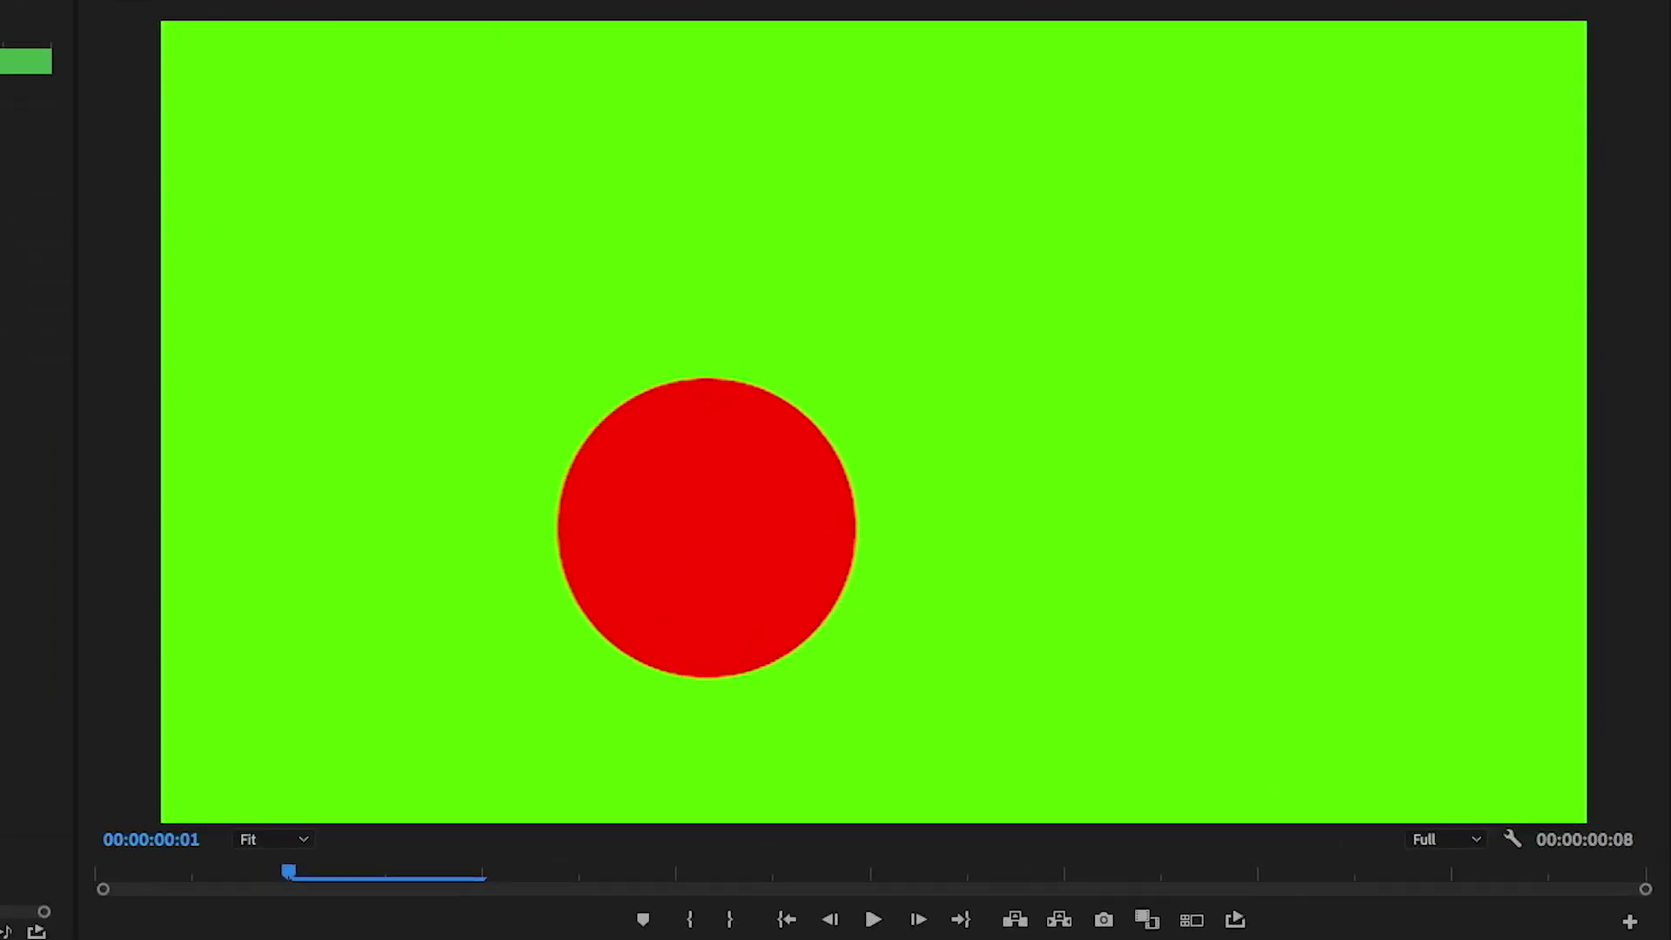
Step the frame-sampled red ball from its first frame forward to 00:00:00:07
key(Left)
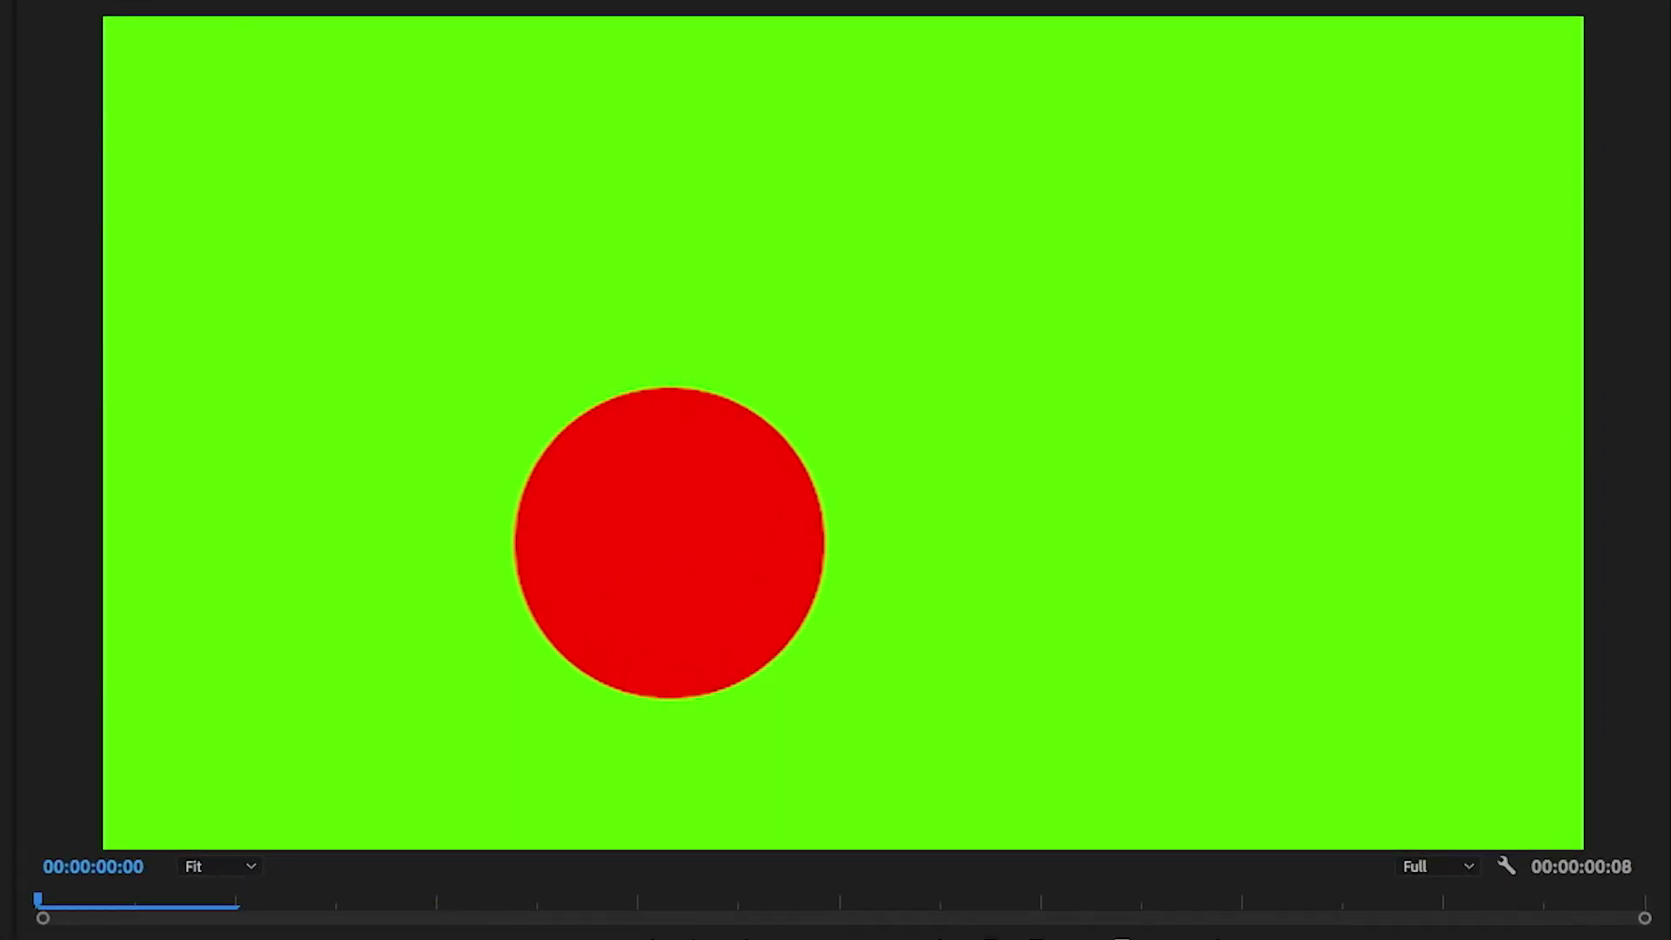
key(Right)
key(Right)
key(Right)
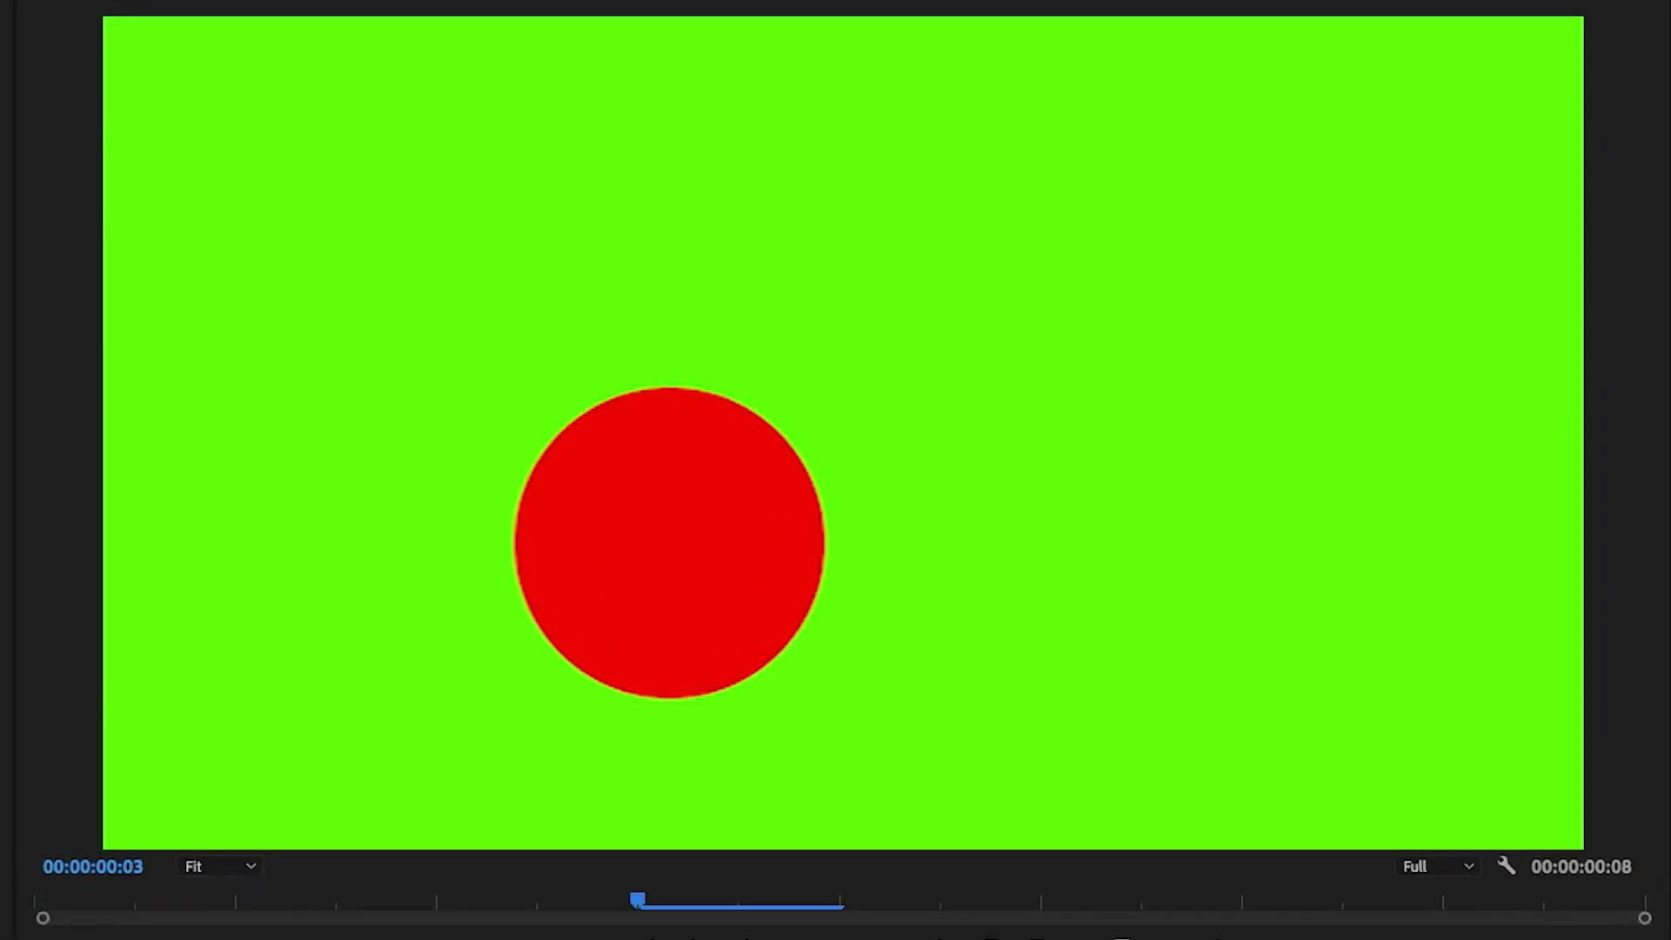
key(Right)
key(Right)
key(Right)
key(Right)
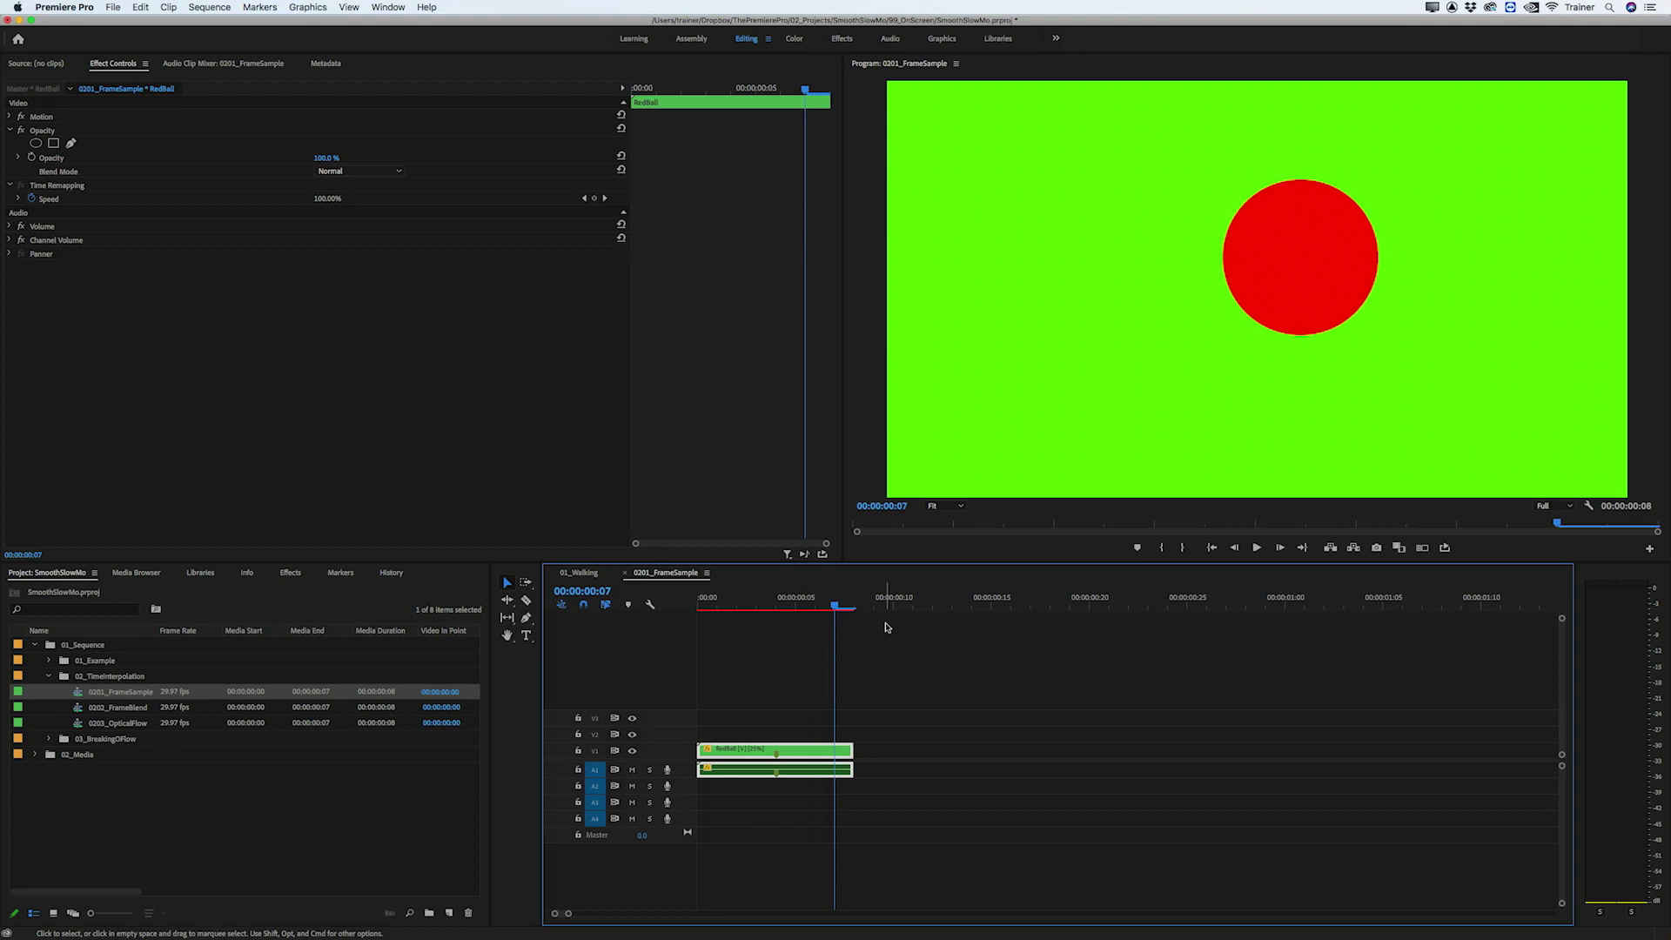
Open 0202_FrameBlend, set its RedBall clip to Frame Blending, and step to 00:00:00:03
double_click(76, 709)
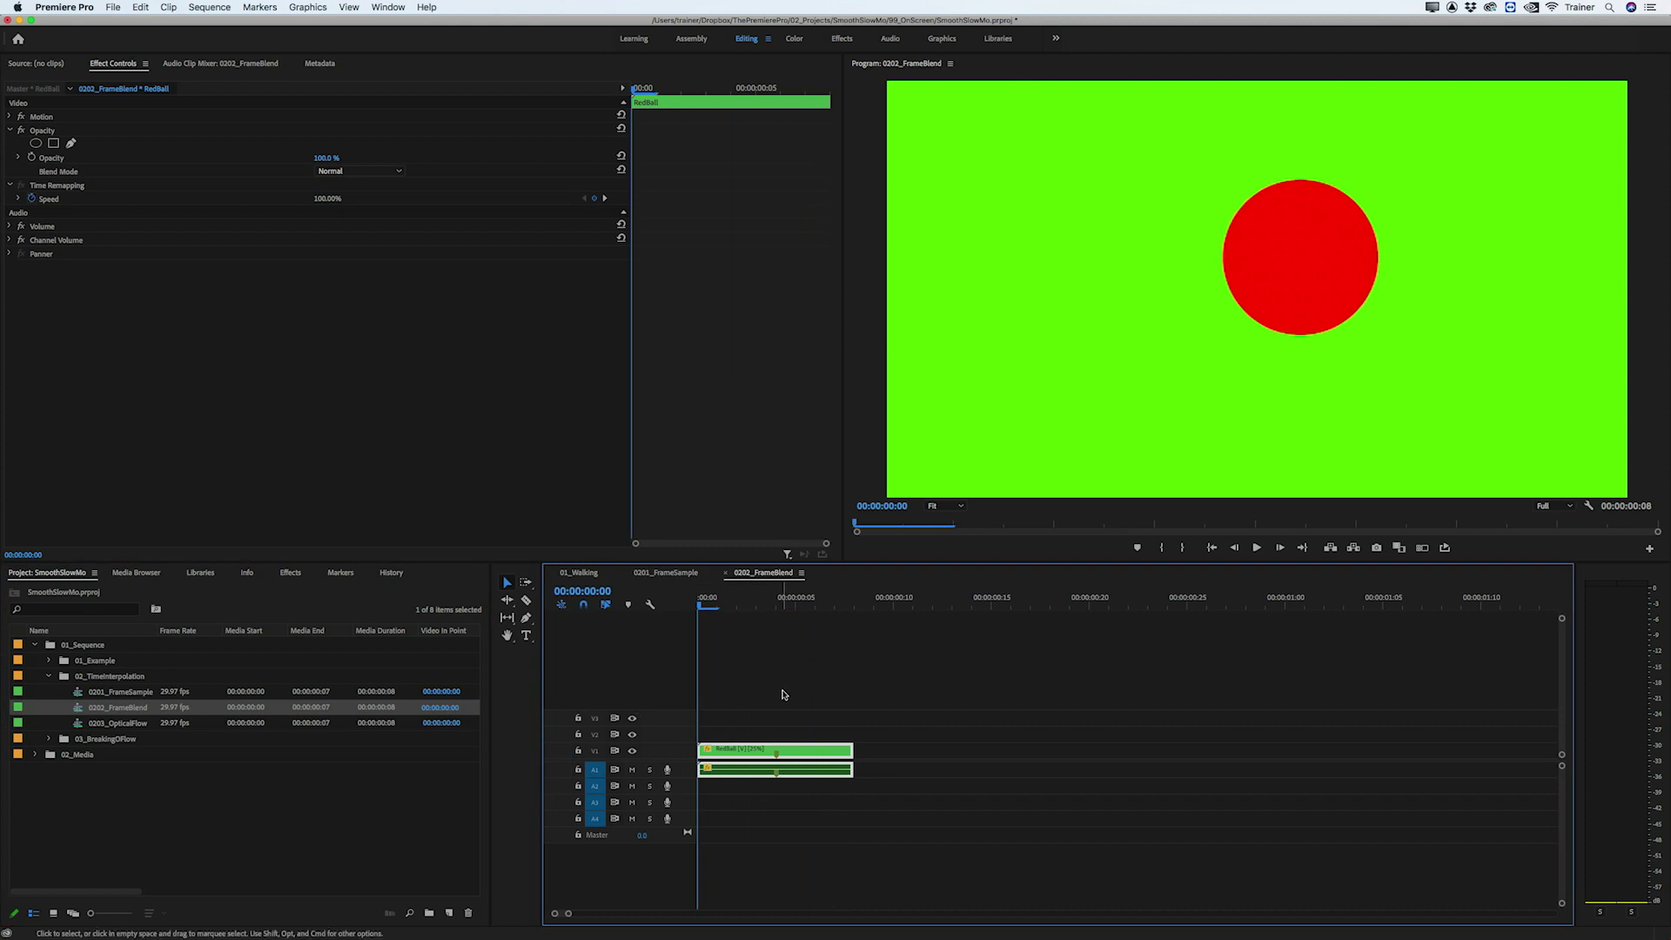
right_click(799, 751)
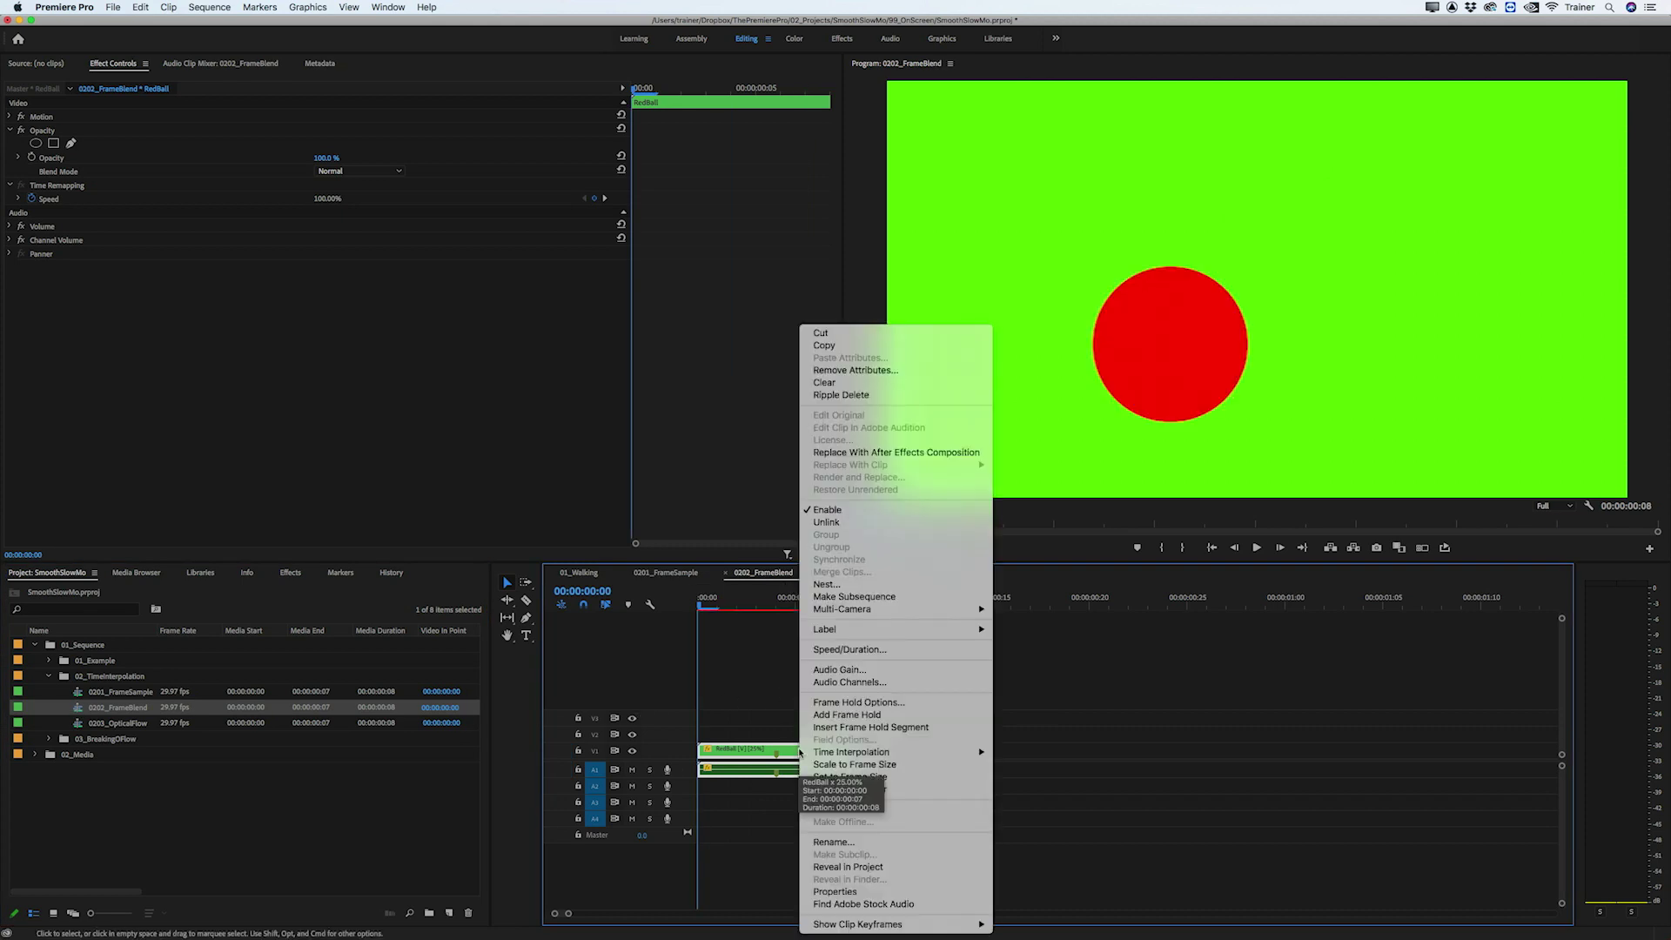
mouse_move(804, 752)
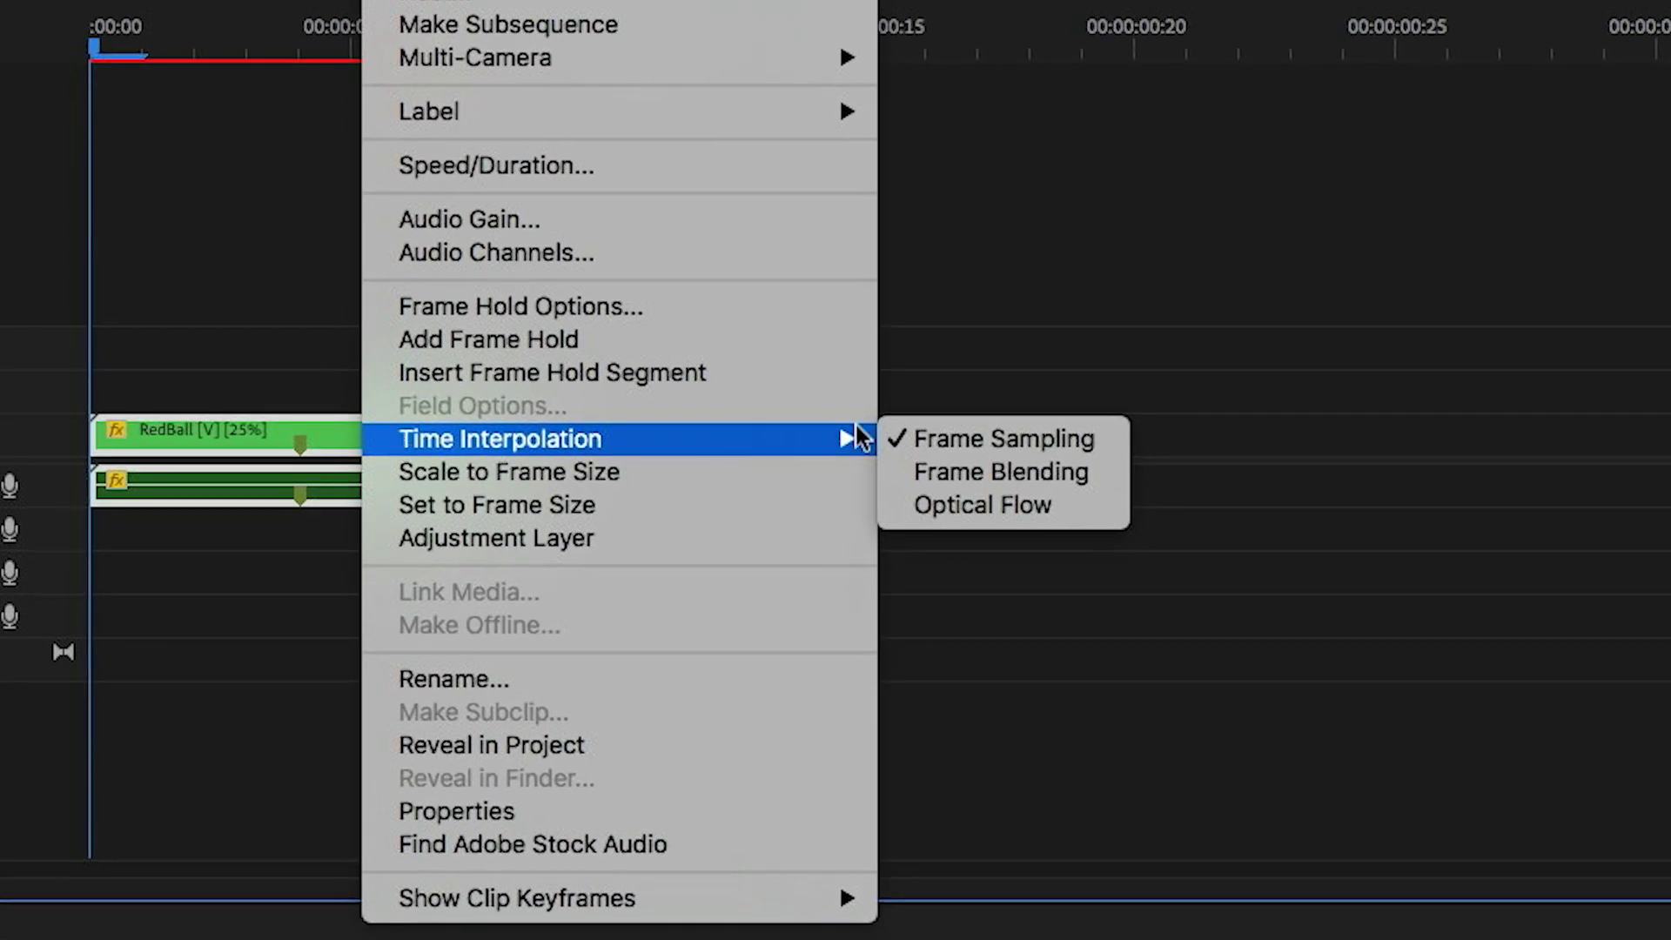
click(969, 471)
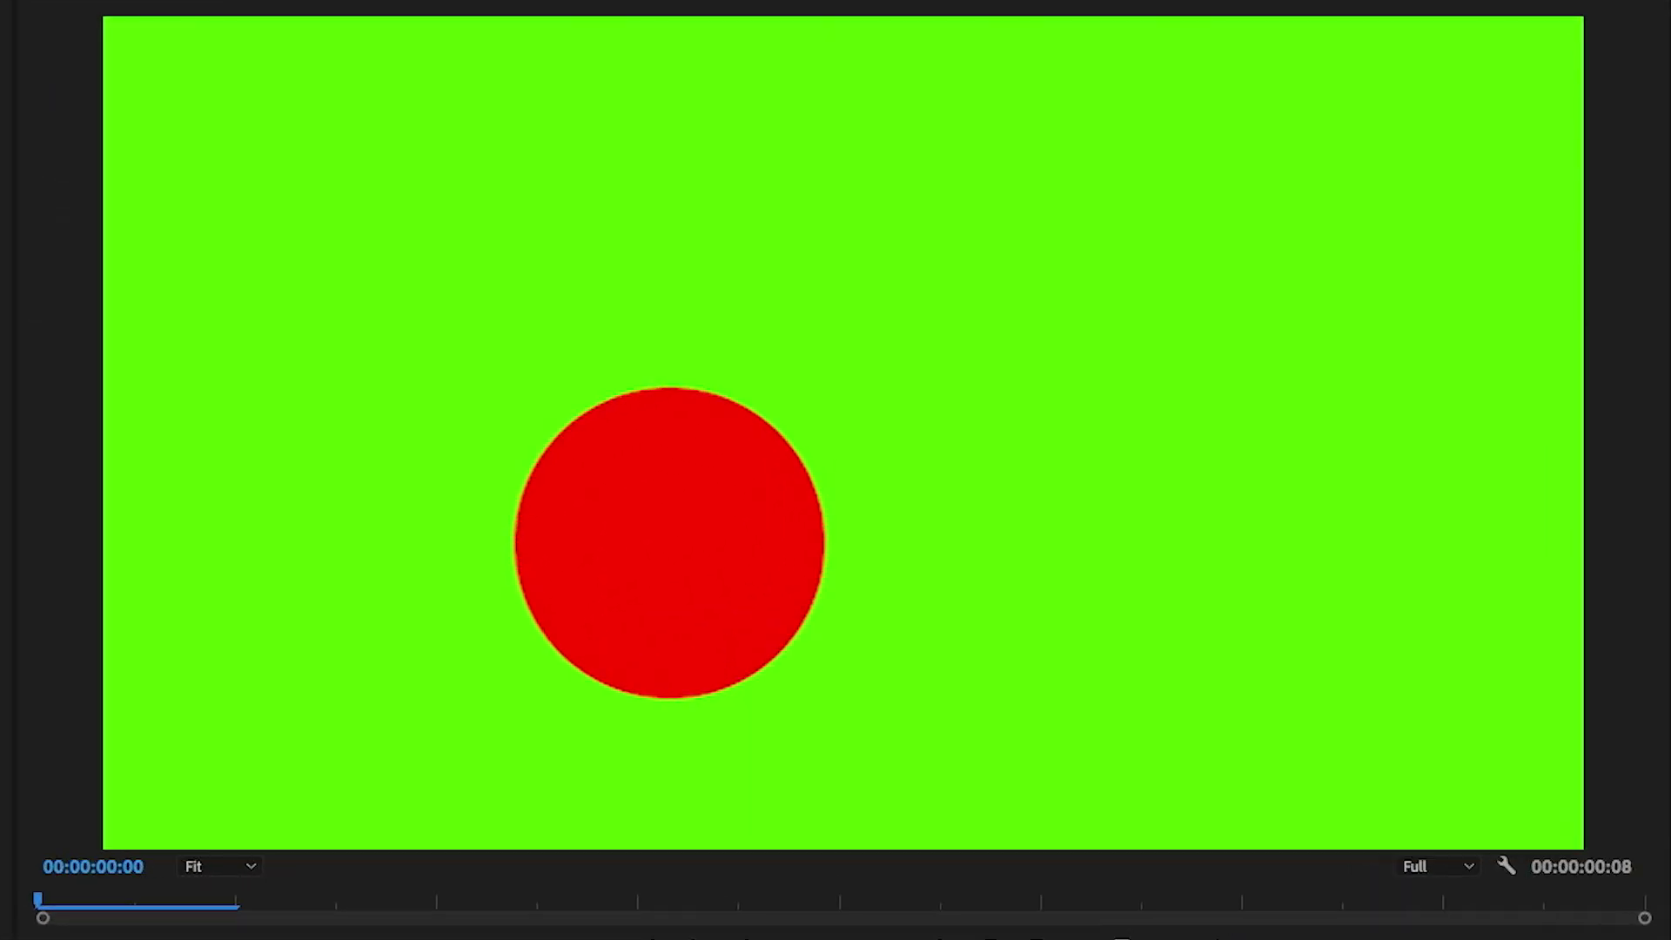
key(Right)
key(Right)
key(Right)
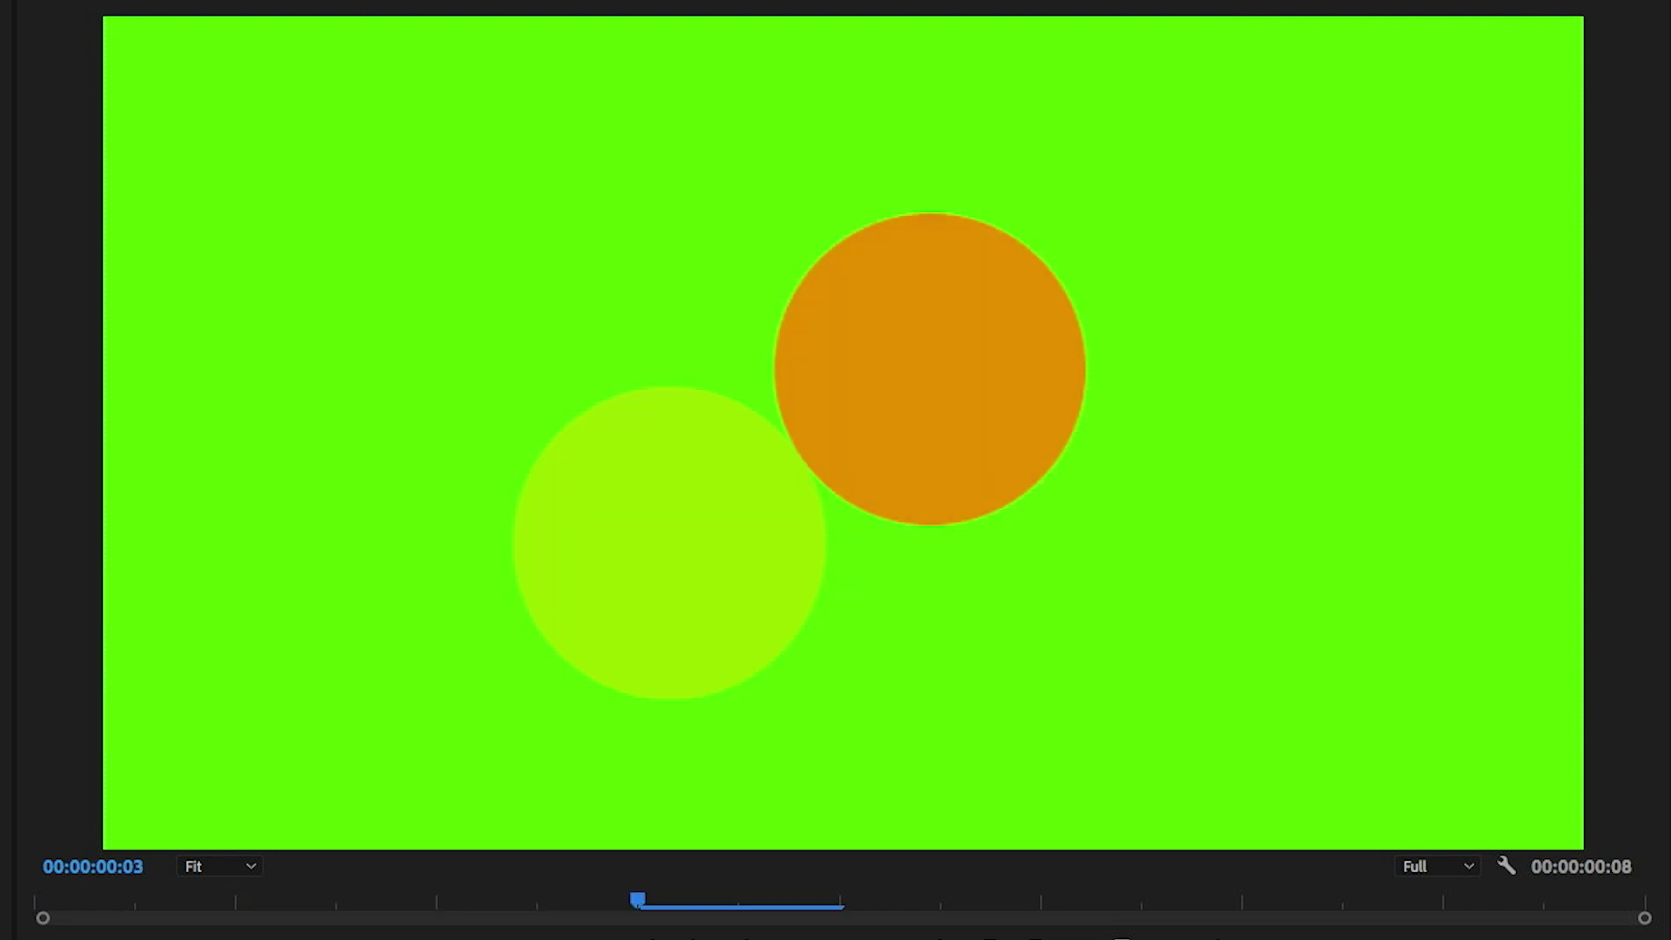
key(Right)
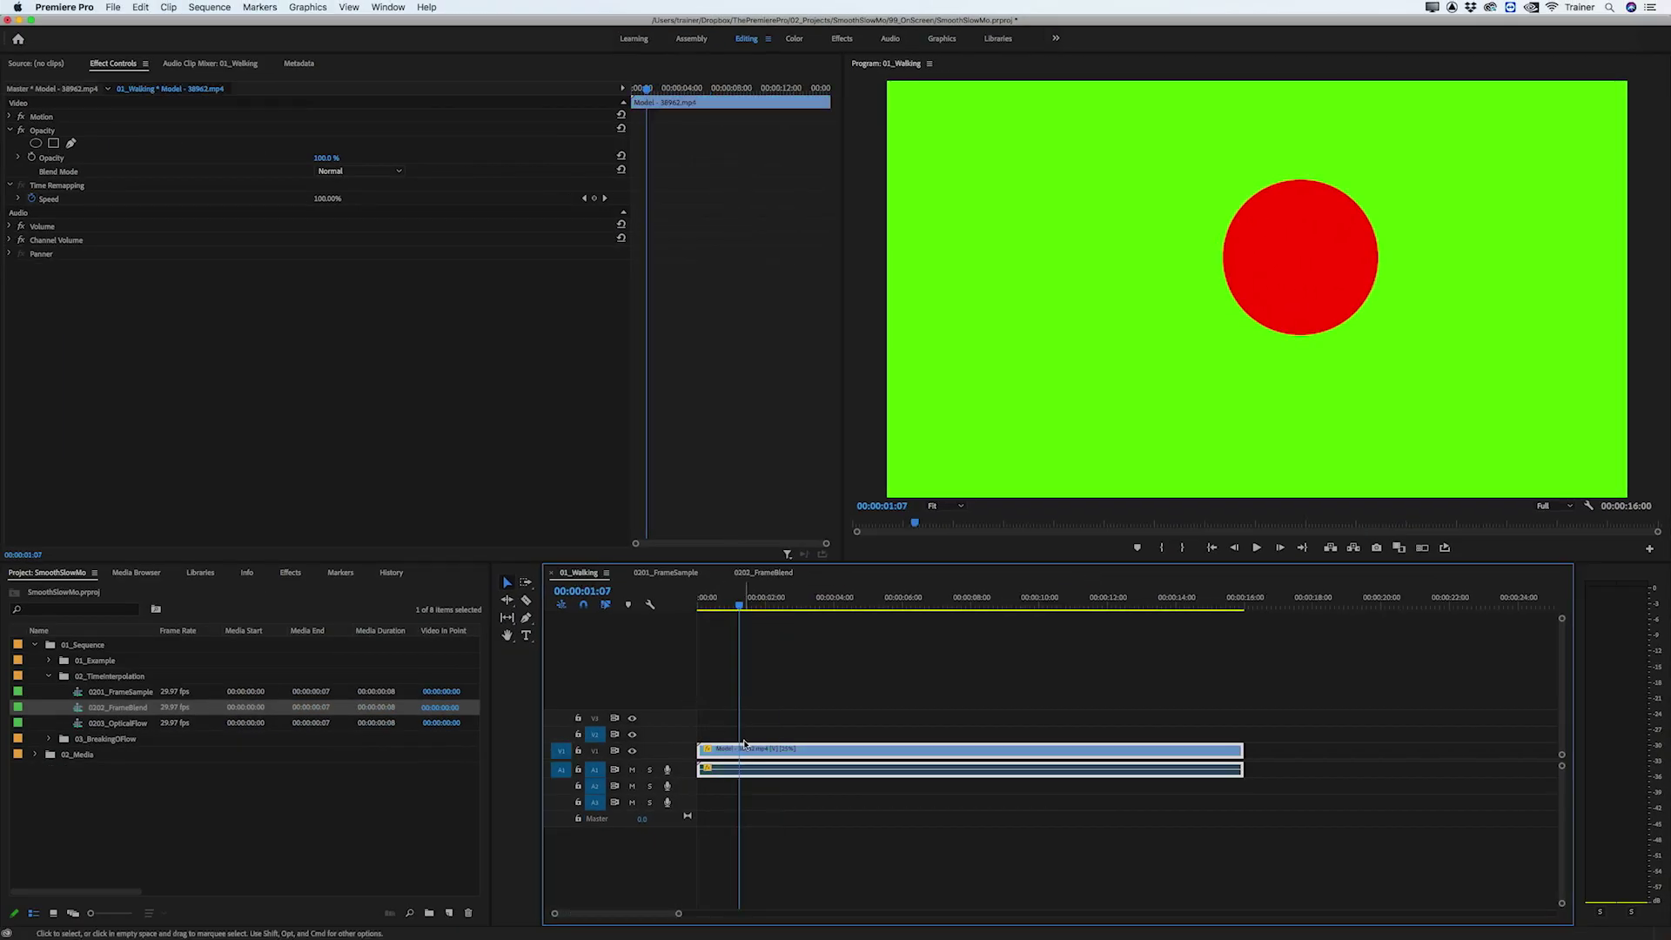
Set the walking clip's Time Interpolation to Frame Blending
right_click(744, 744)
mouse_move(923, 752)
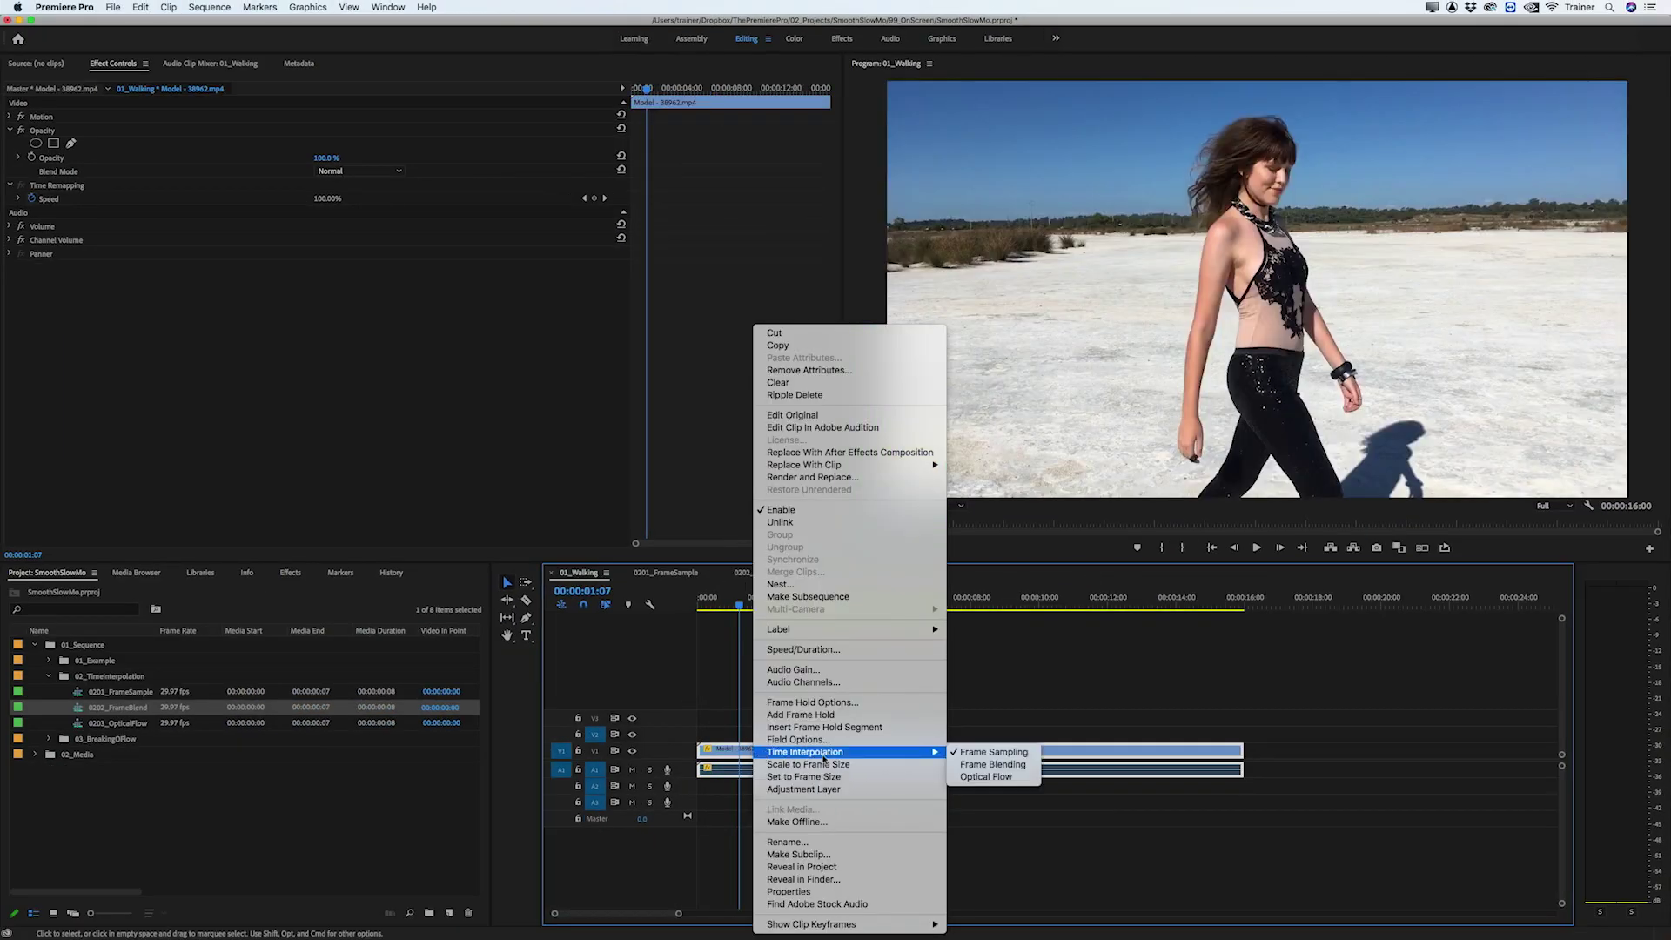
click(1035, 764)
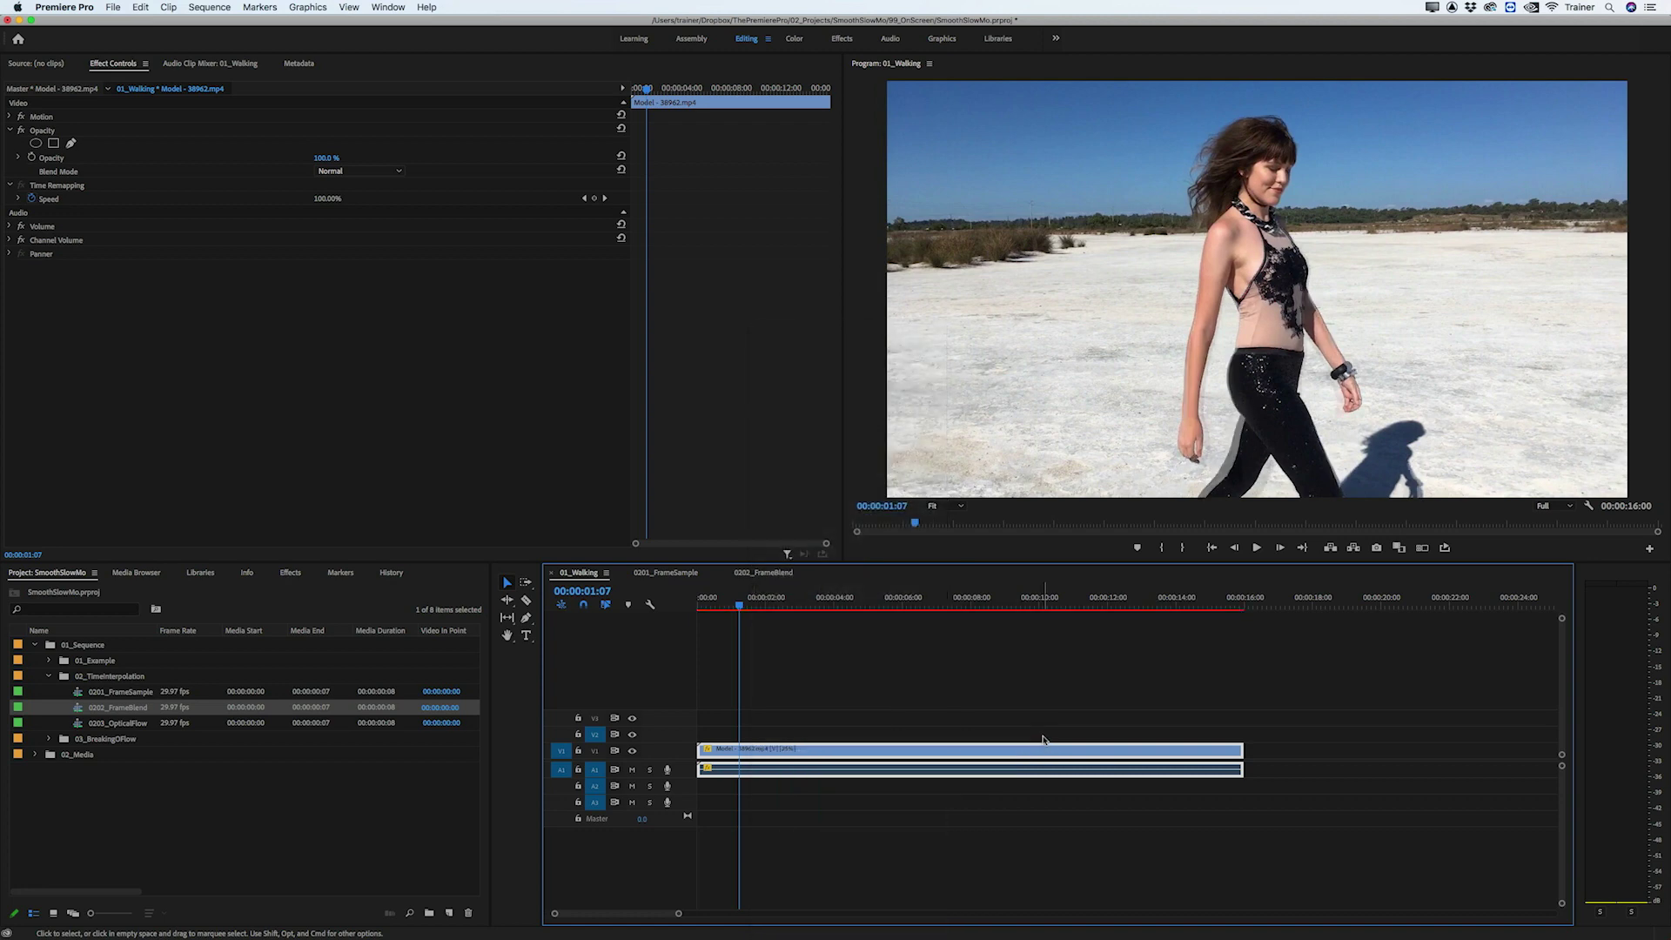
click(1044, 717)
Play the walking clip maximized from the start, pausing and stepping near 00:00:06:18
key(Home)
key(grave)
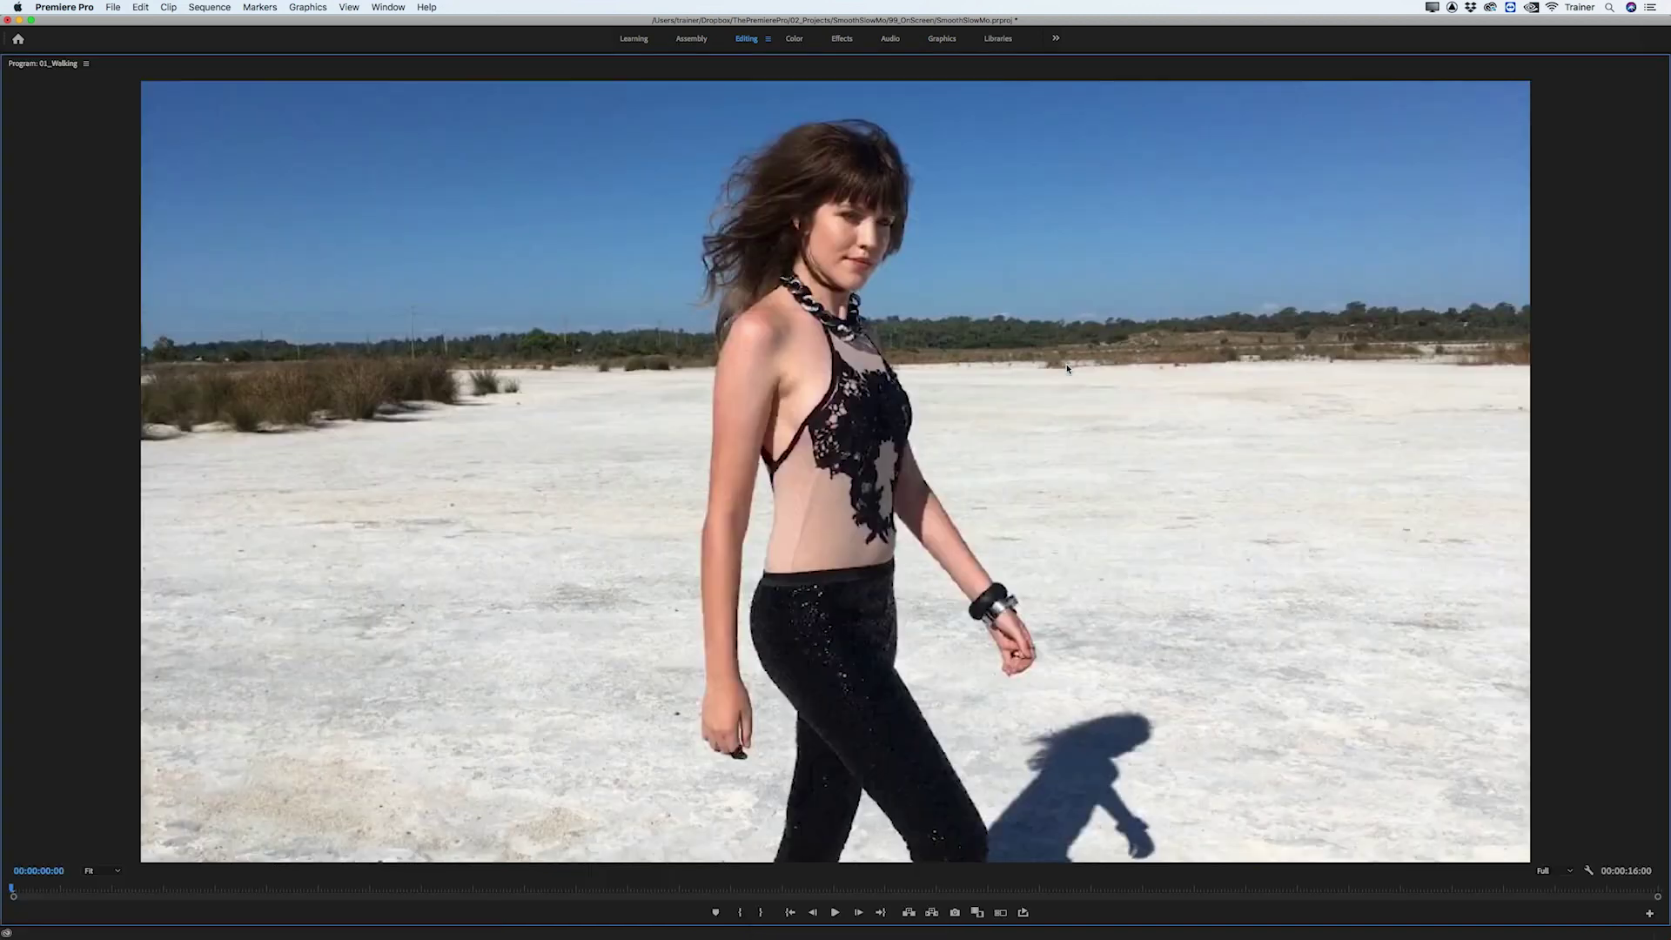
key(space)
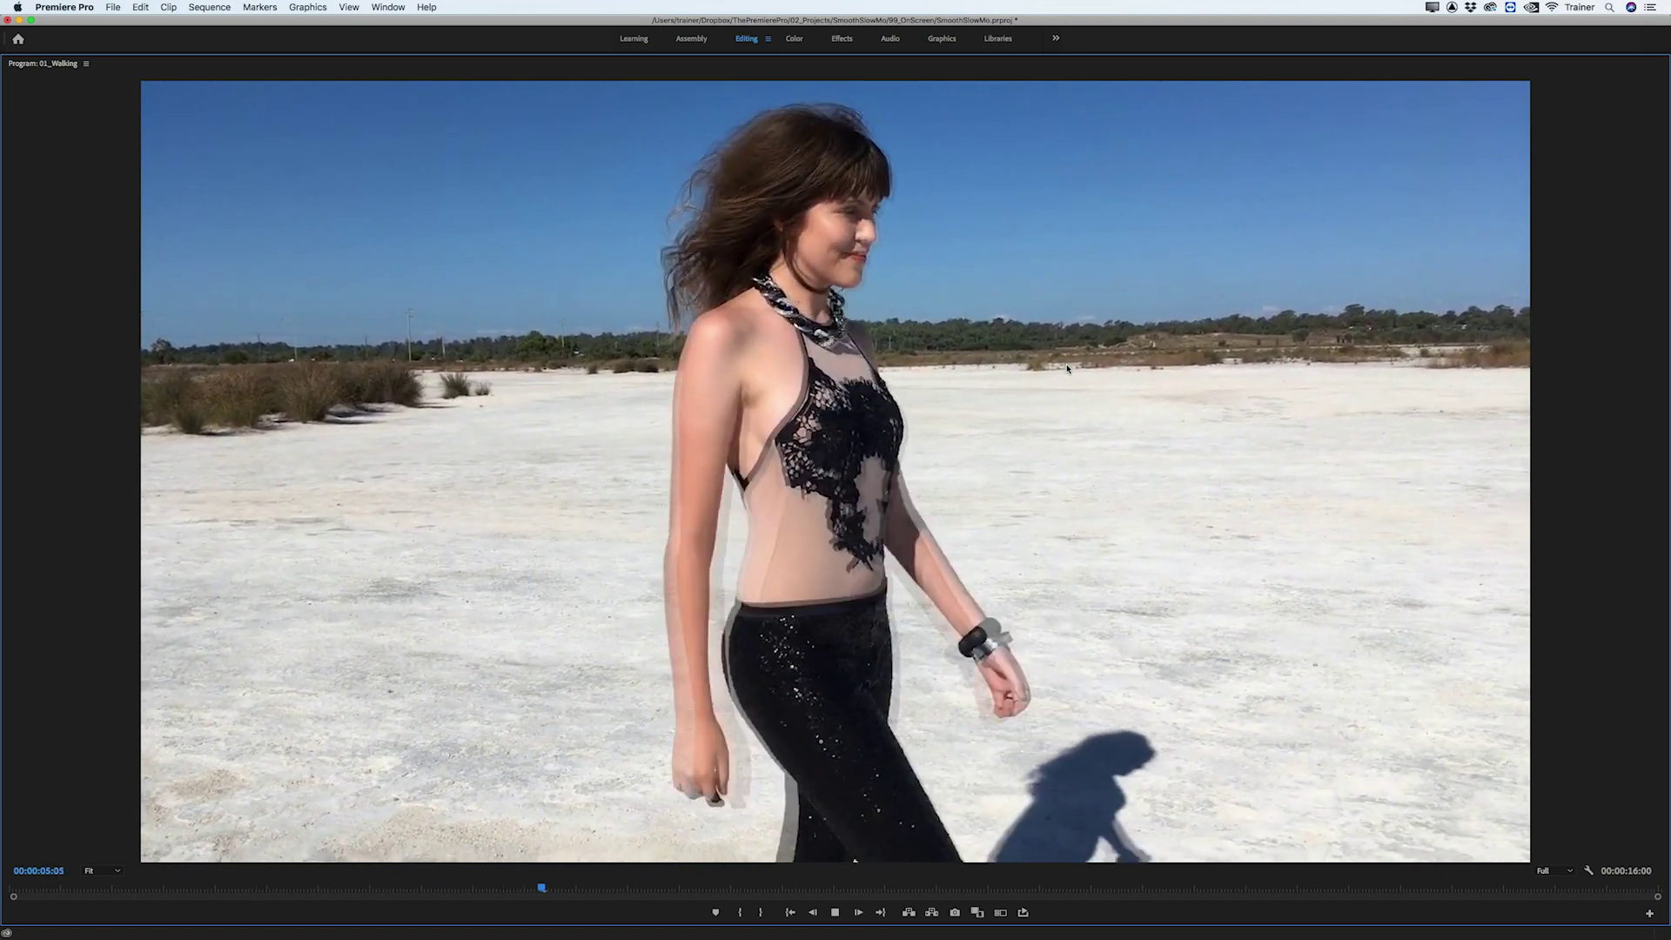
key(space)
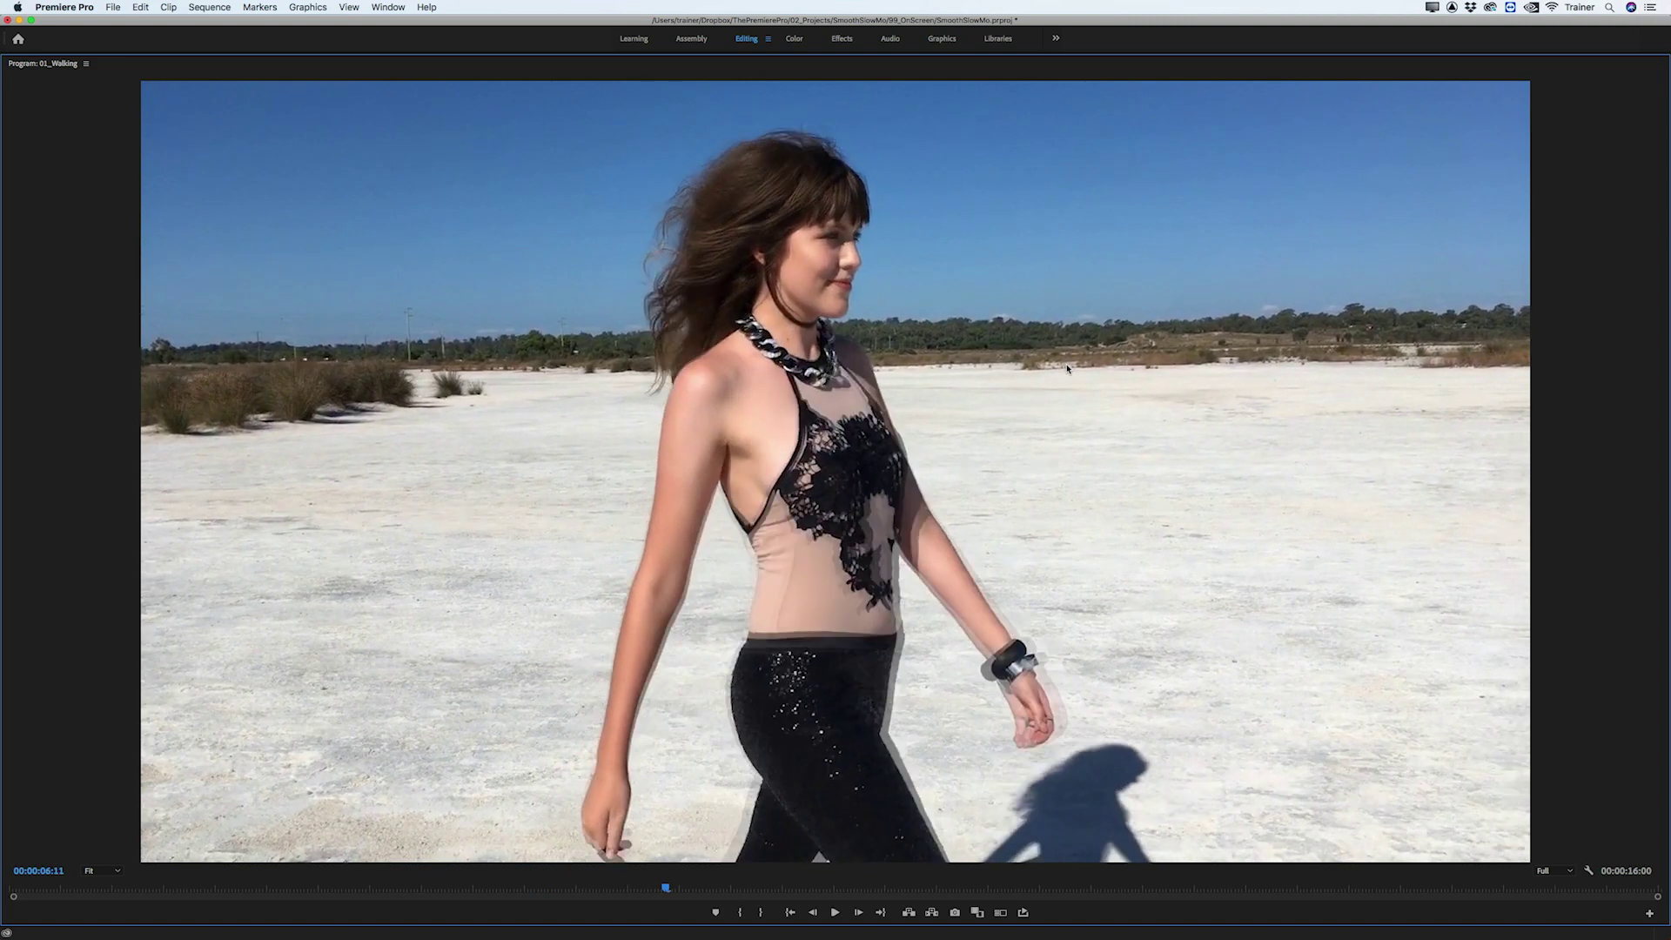
key(Right)
key(Right)
key(Right)
key(Right)
key(Right)
key(Right)
key(Right)
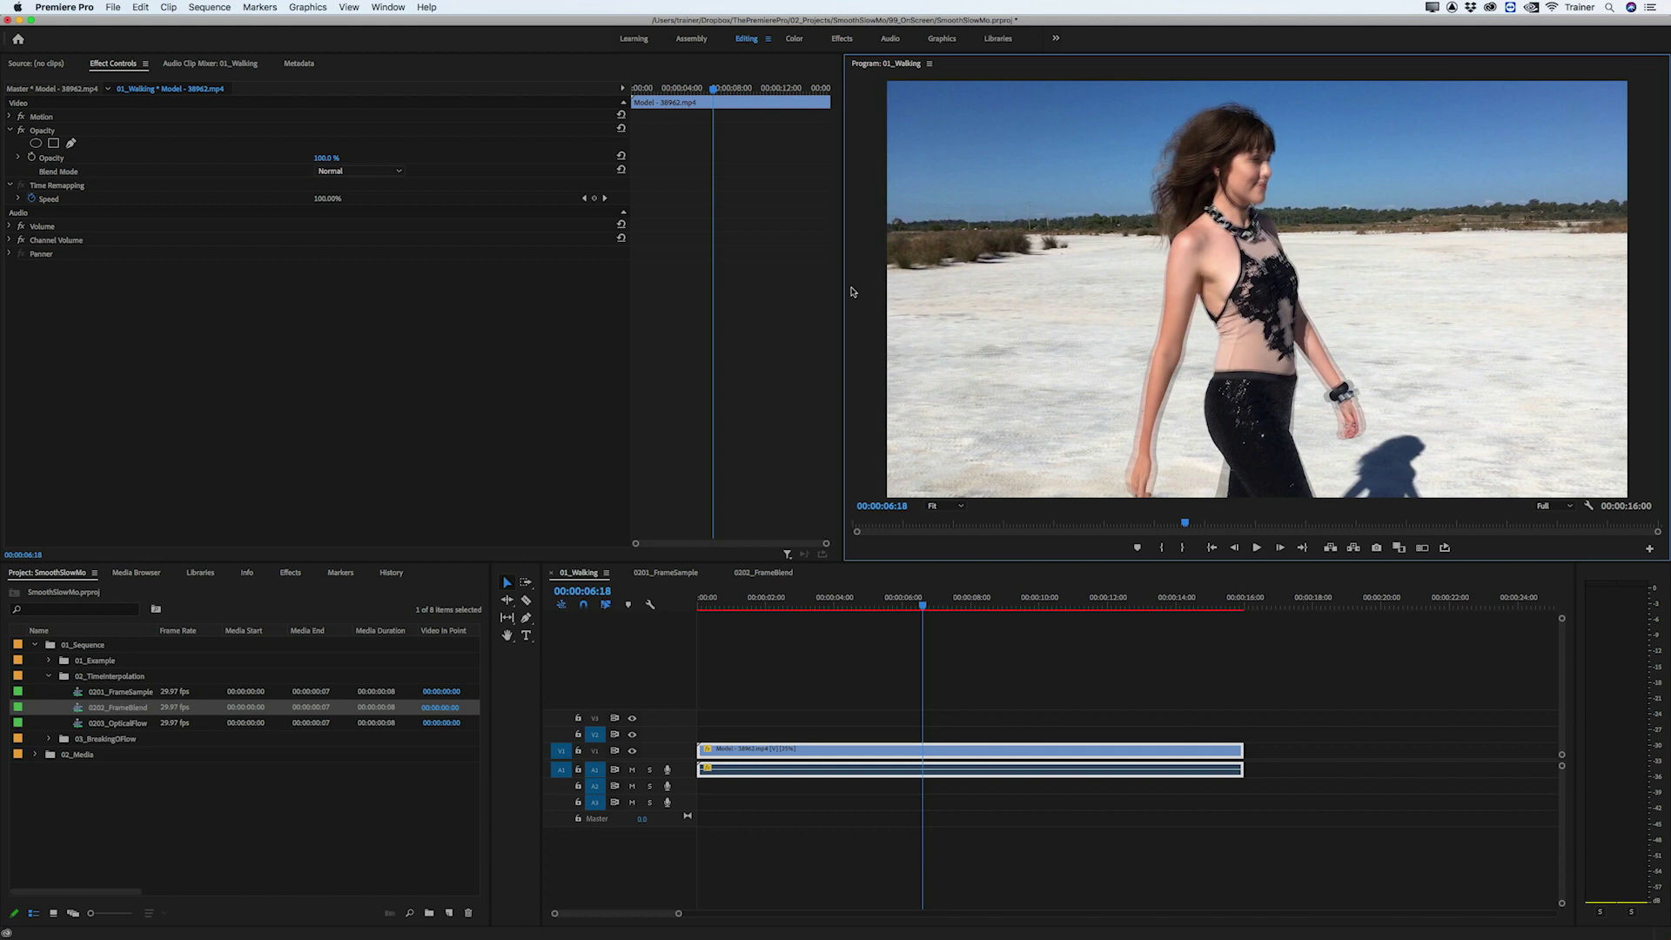
Open 0203_OpticalFlow and check its RedBall clip uses Optical Flow interpolation
double_click(78, 725)
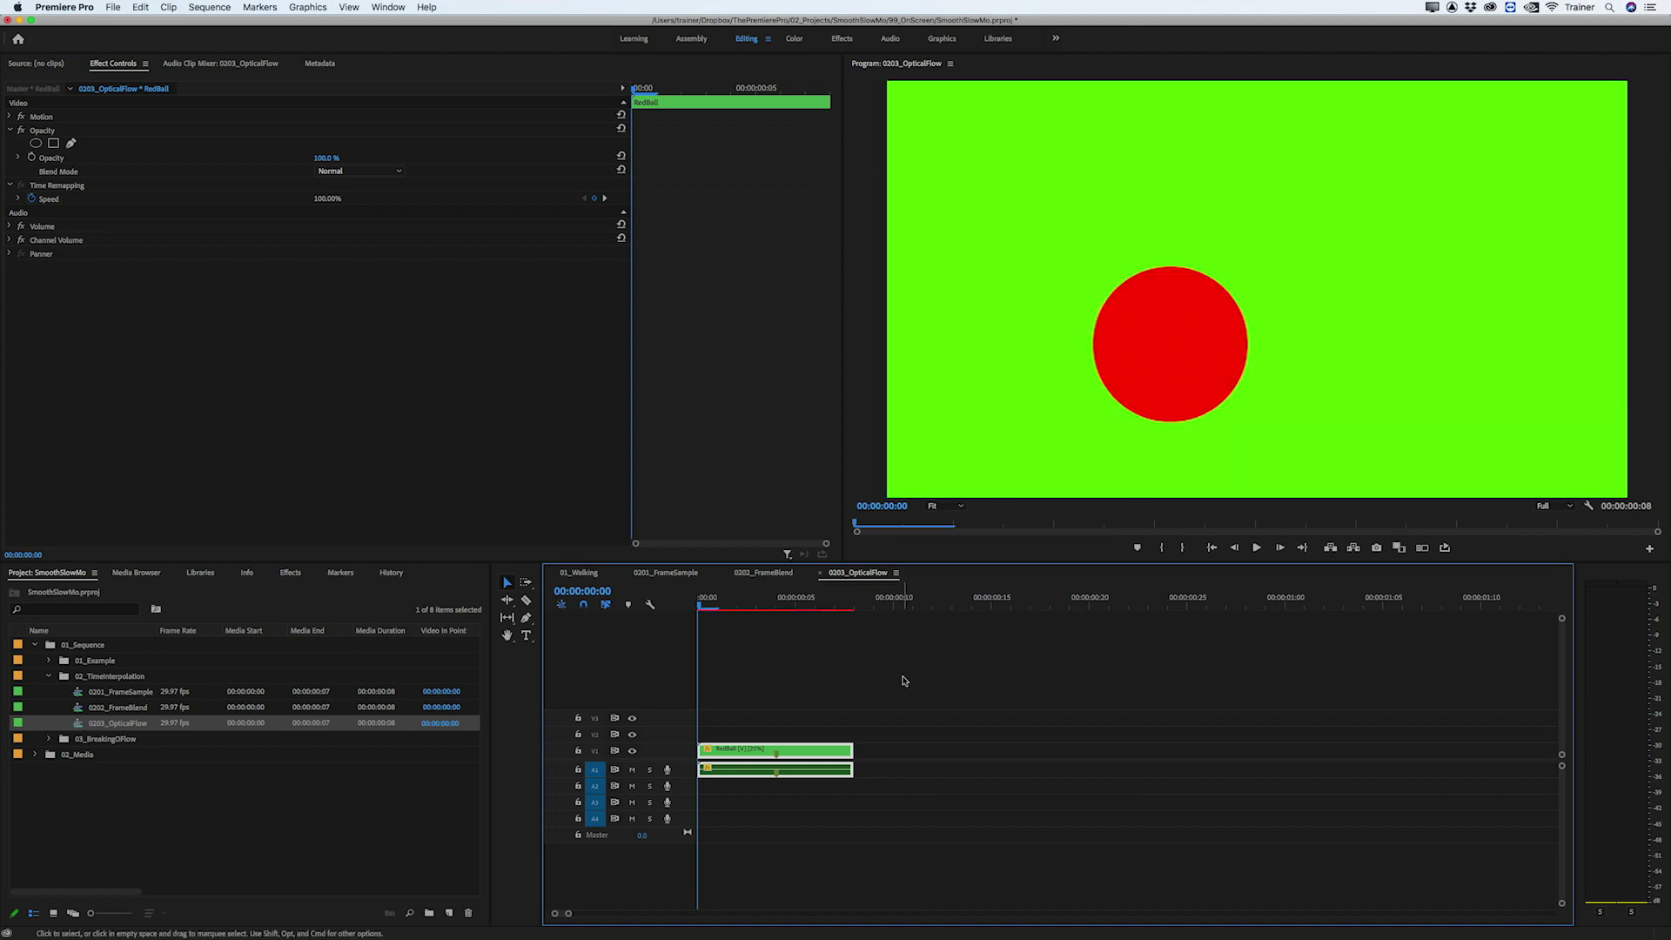
right_click(822, 748)
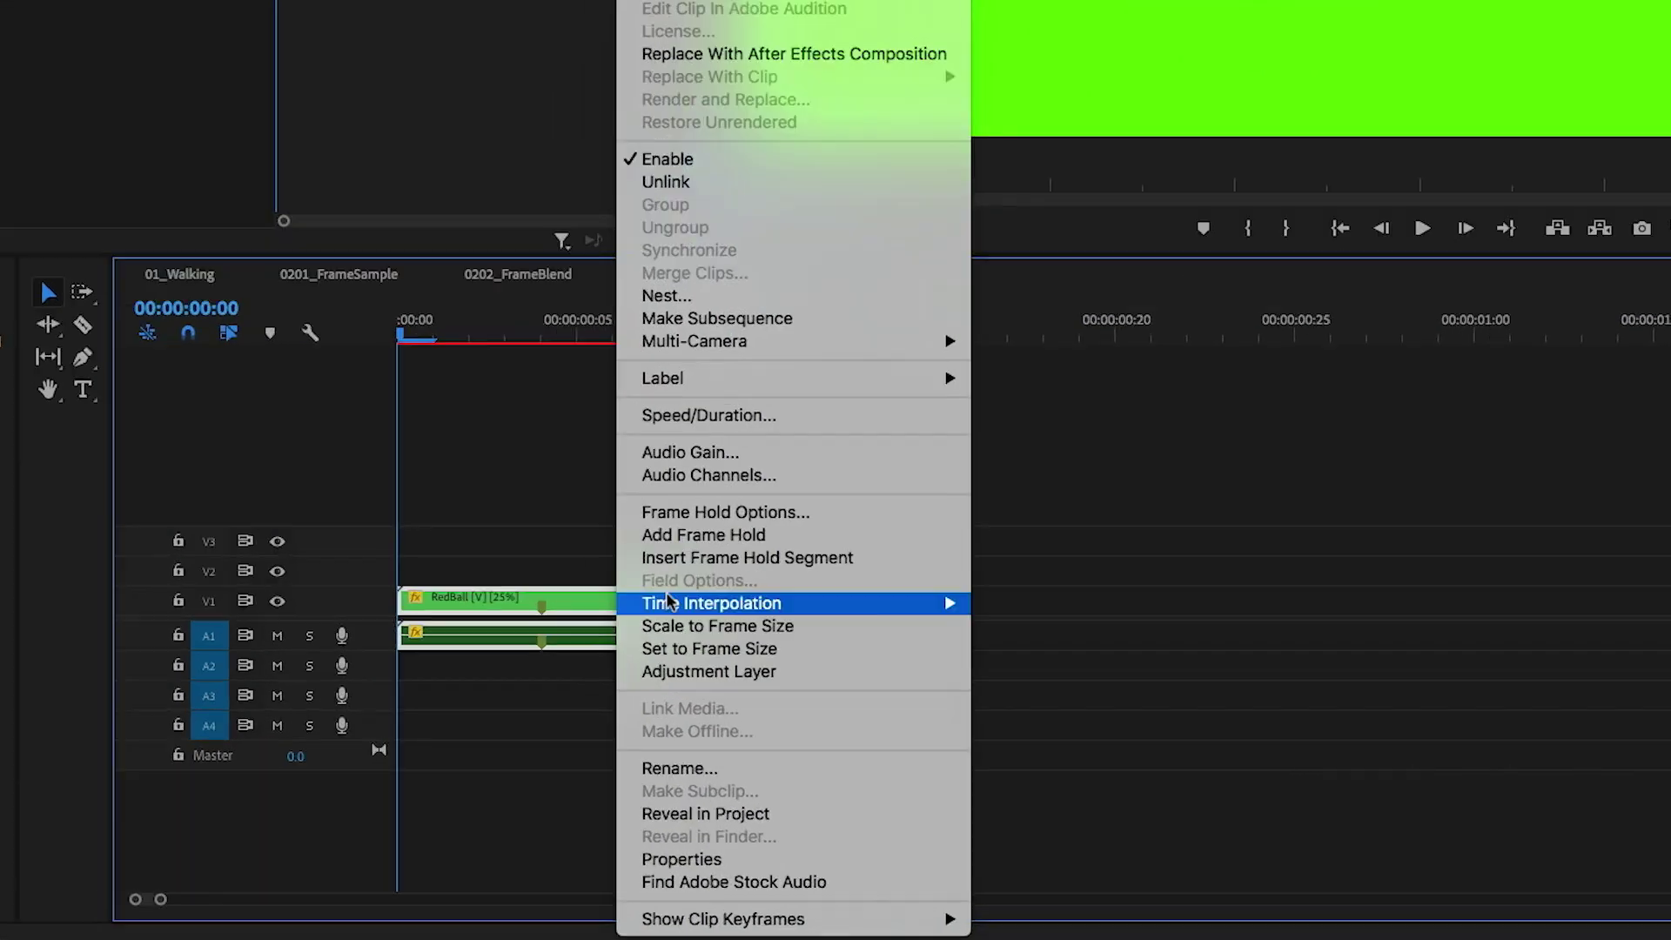
mouse_move(855, 751)
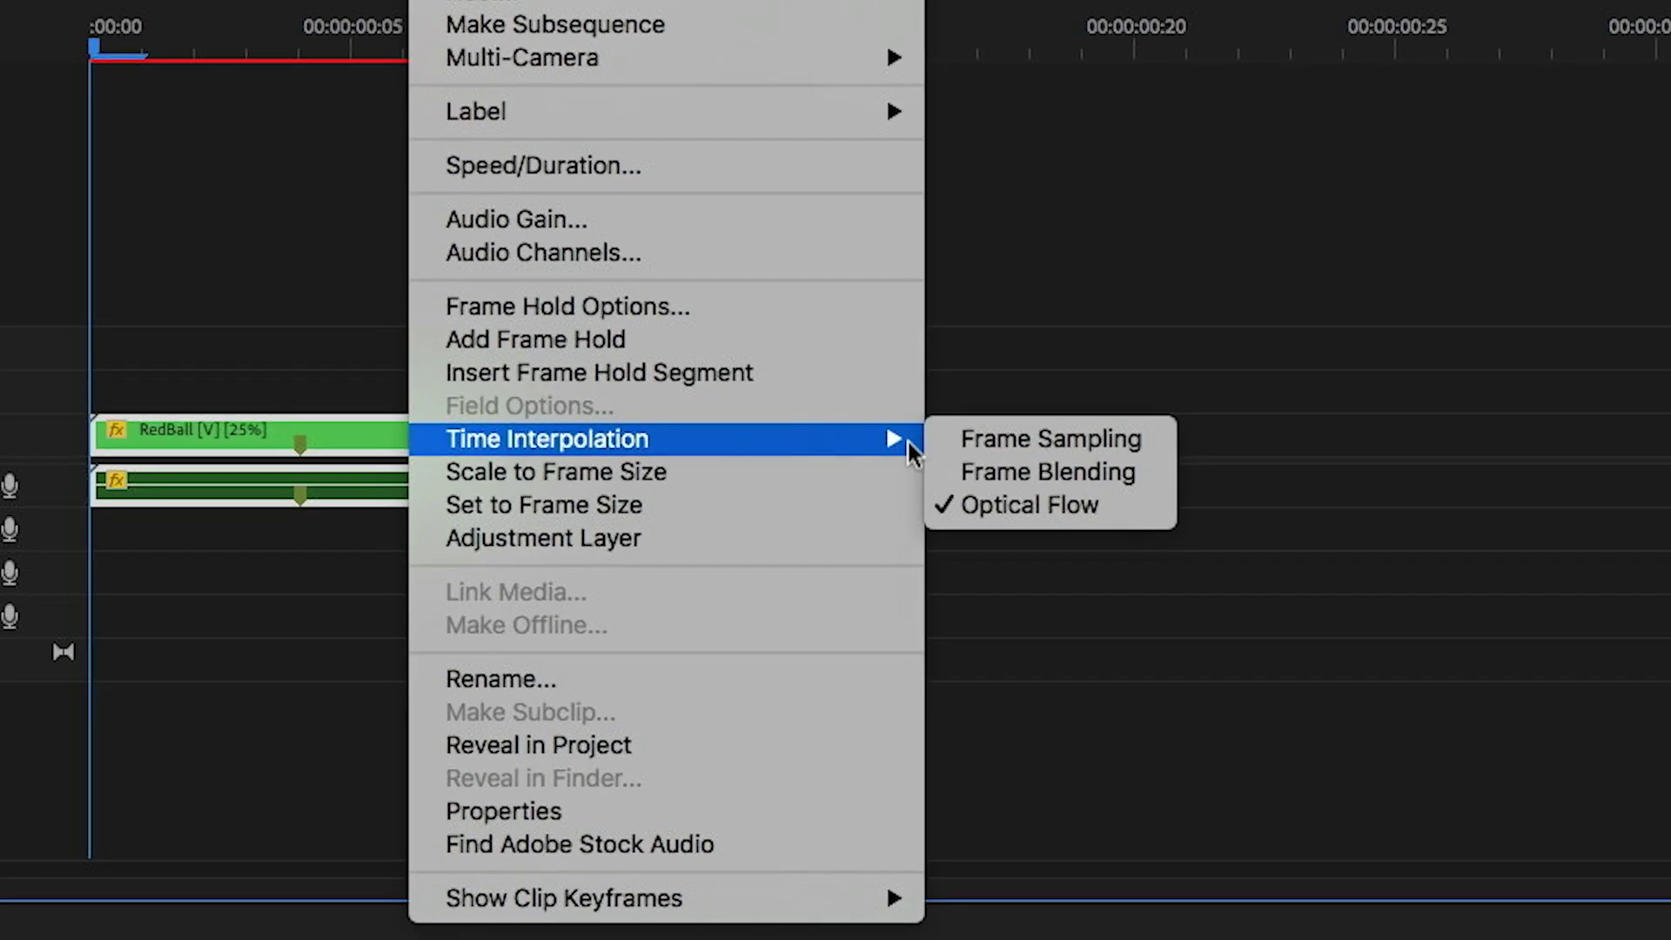
click(1053, 566)
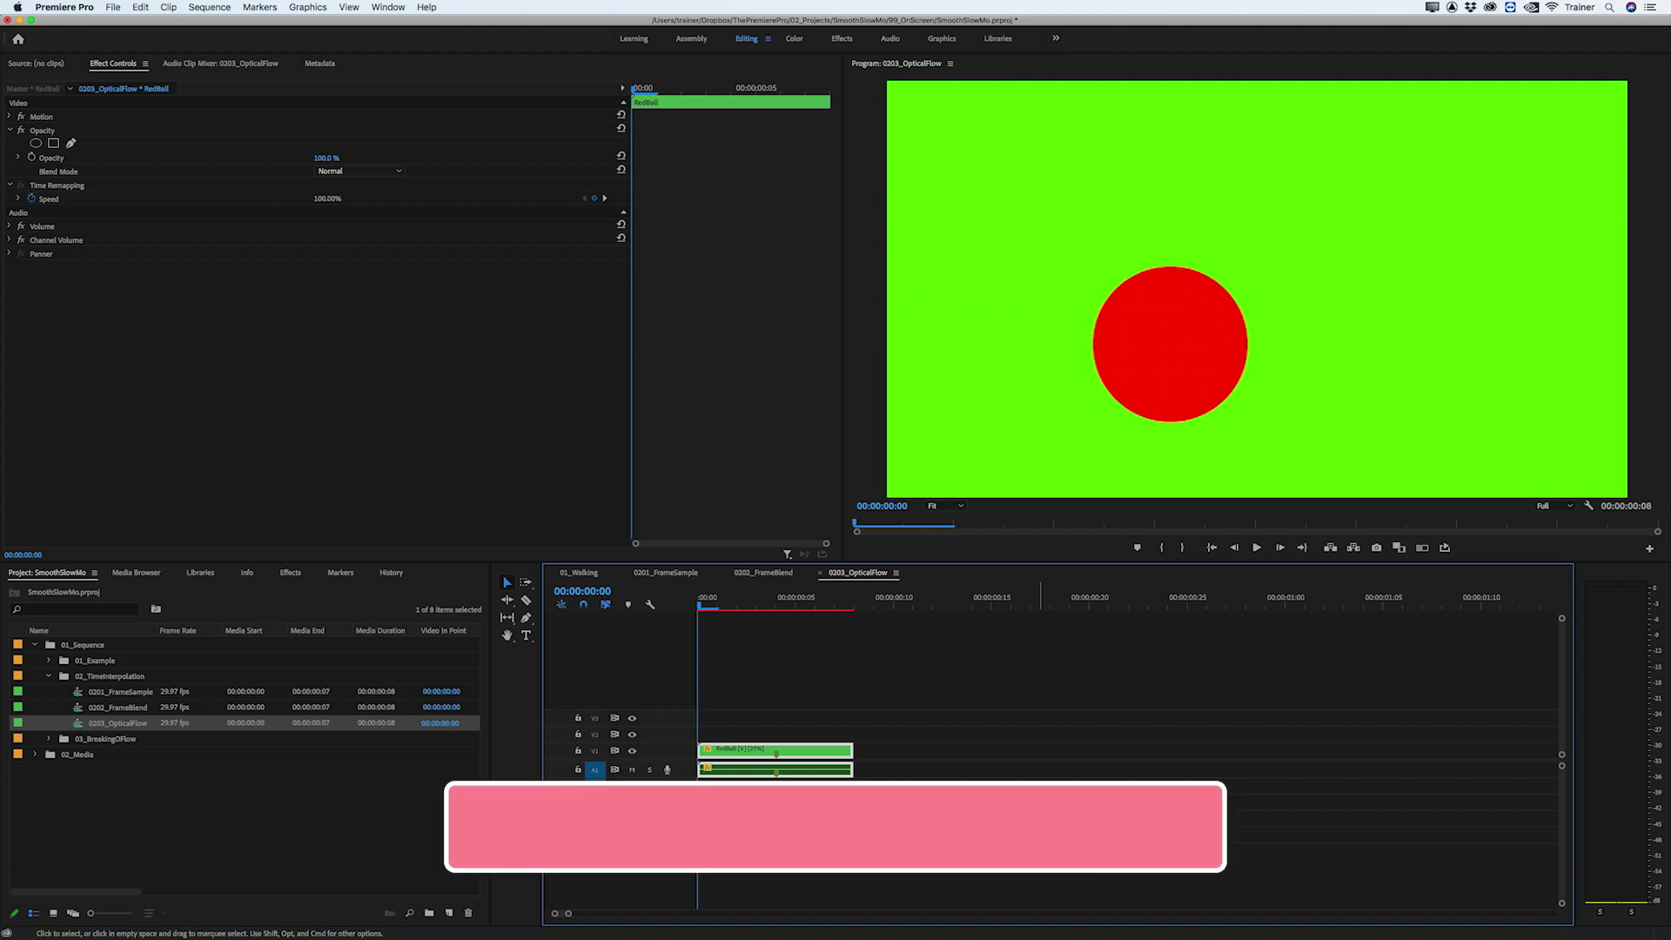
Render 0203_OpticalFlow and step the red ball from the start to 00:00:00:04
key(Return)
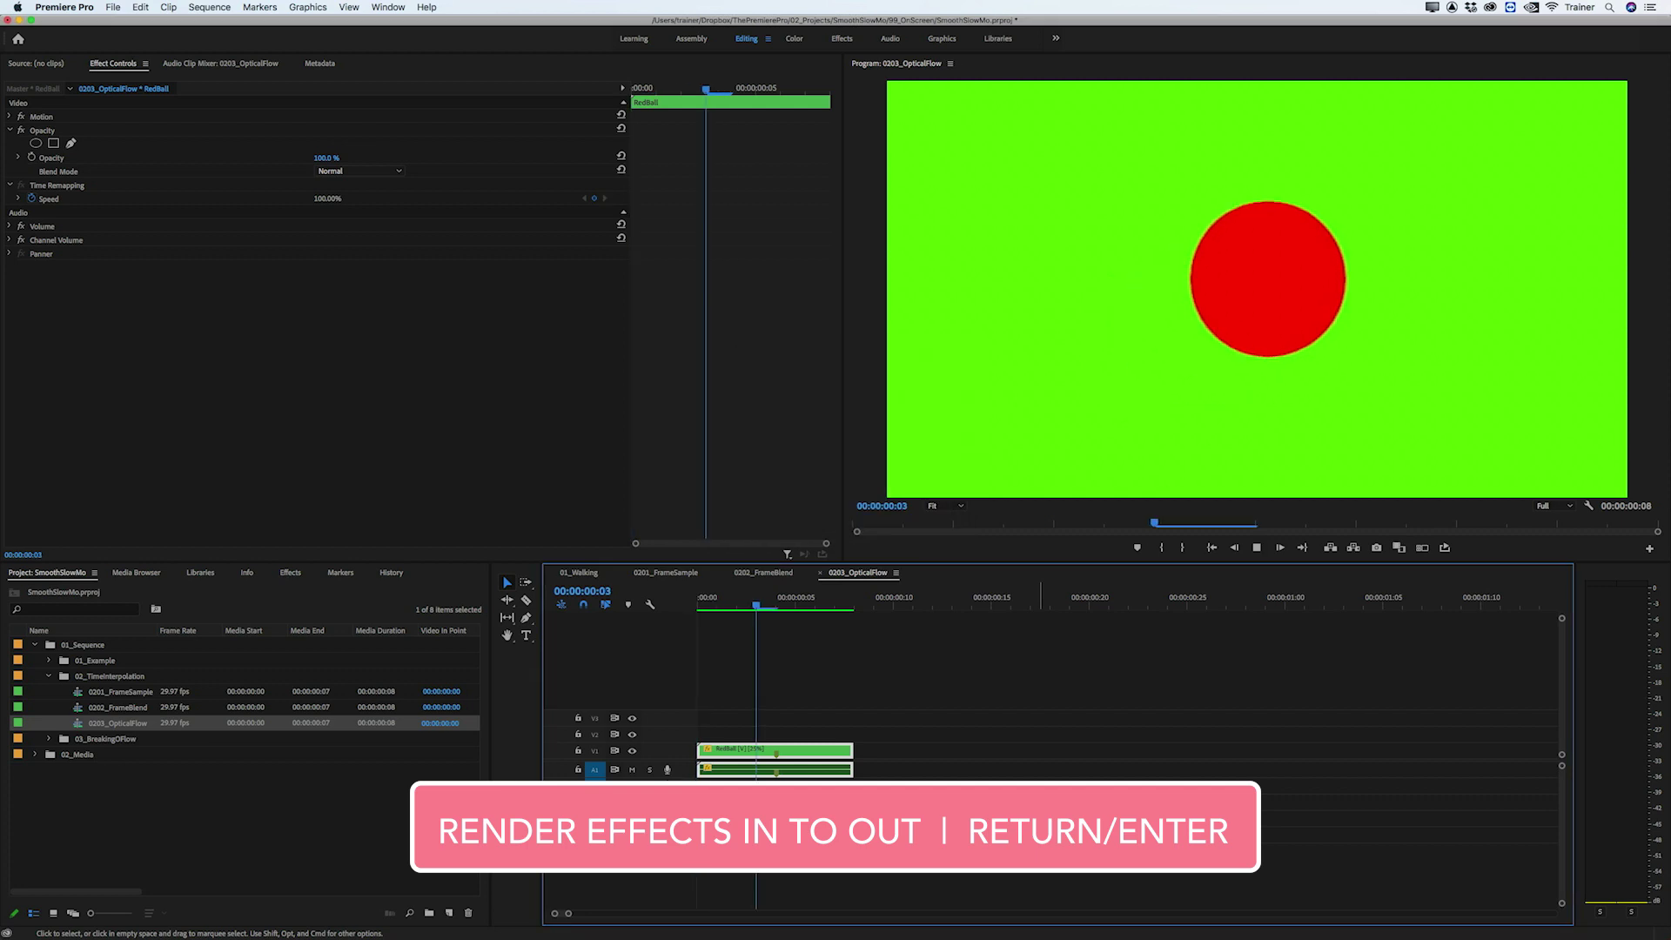
key(Home)
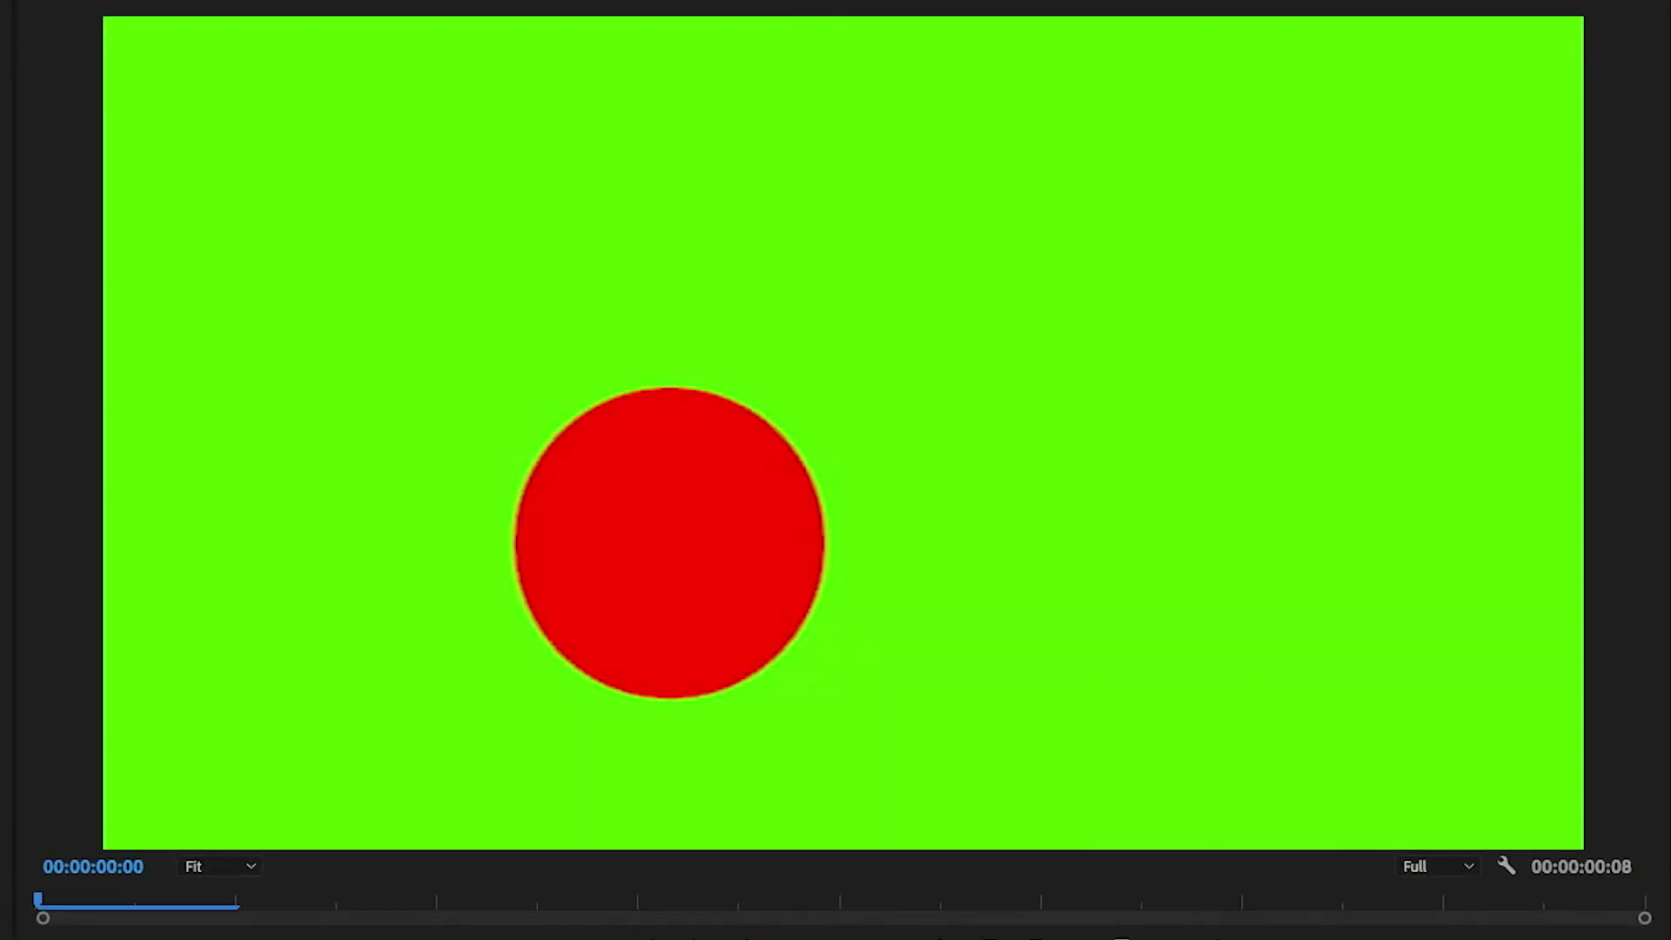
key(Right)
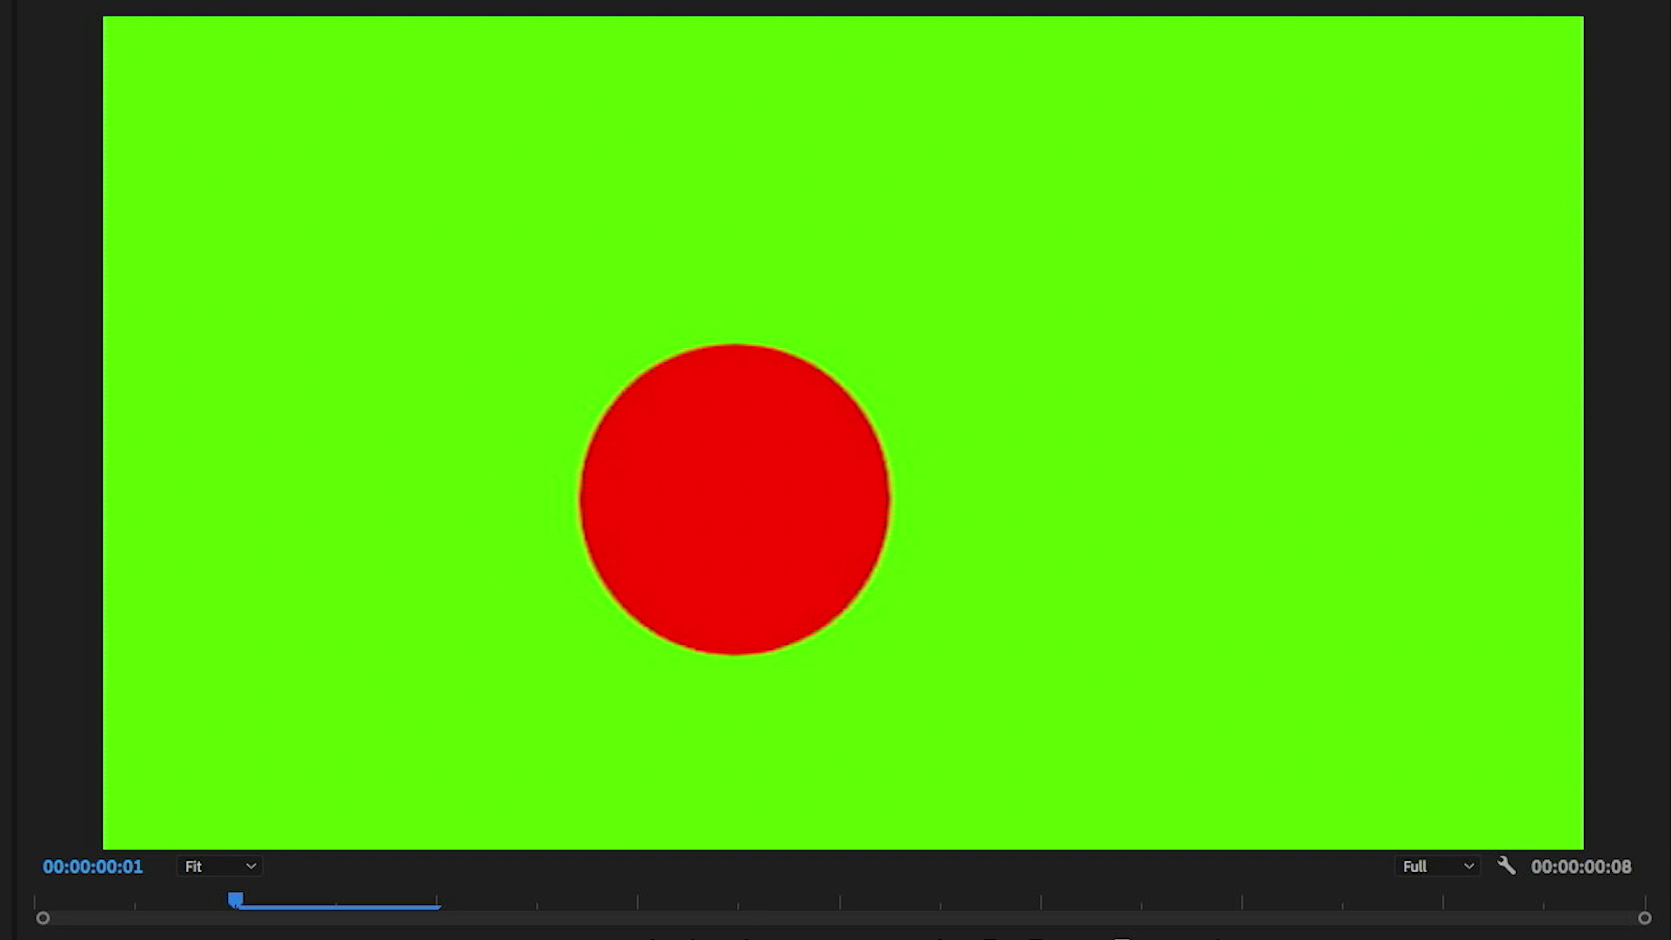
key(Right)
key(Right)
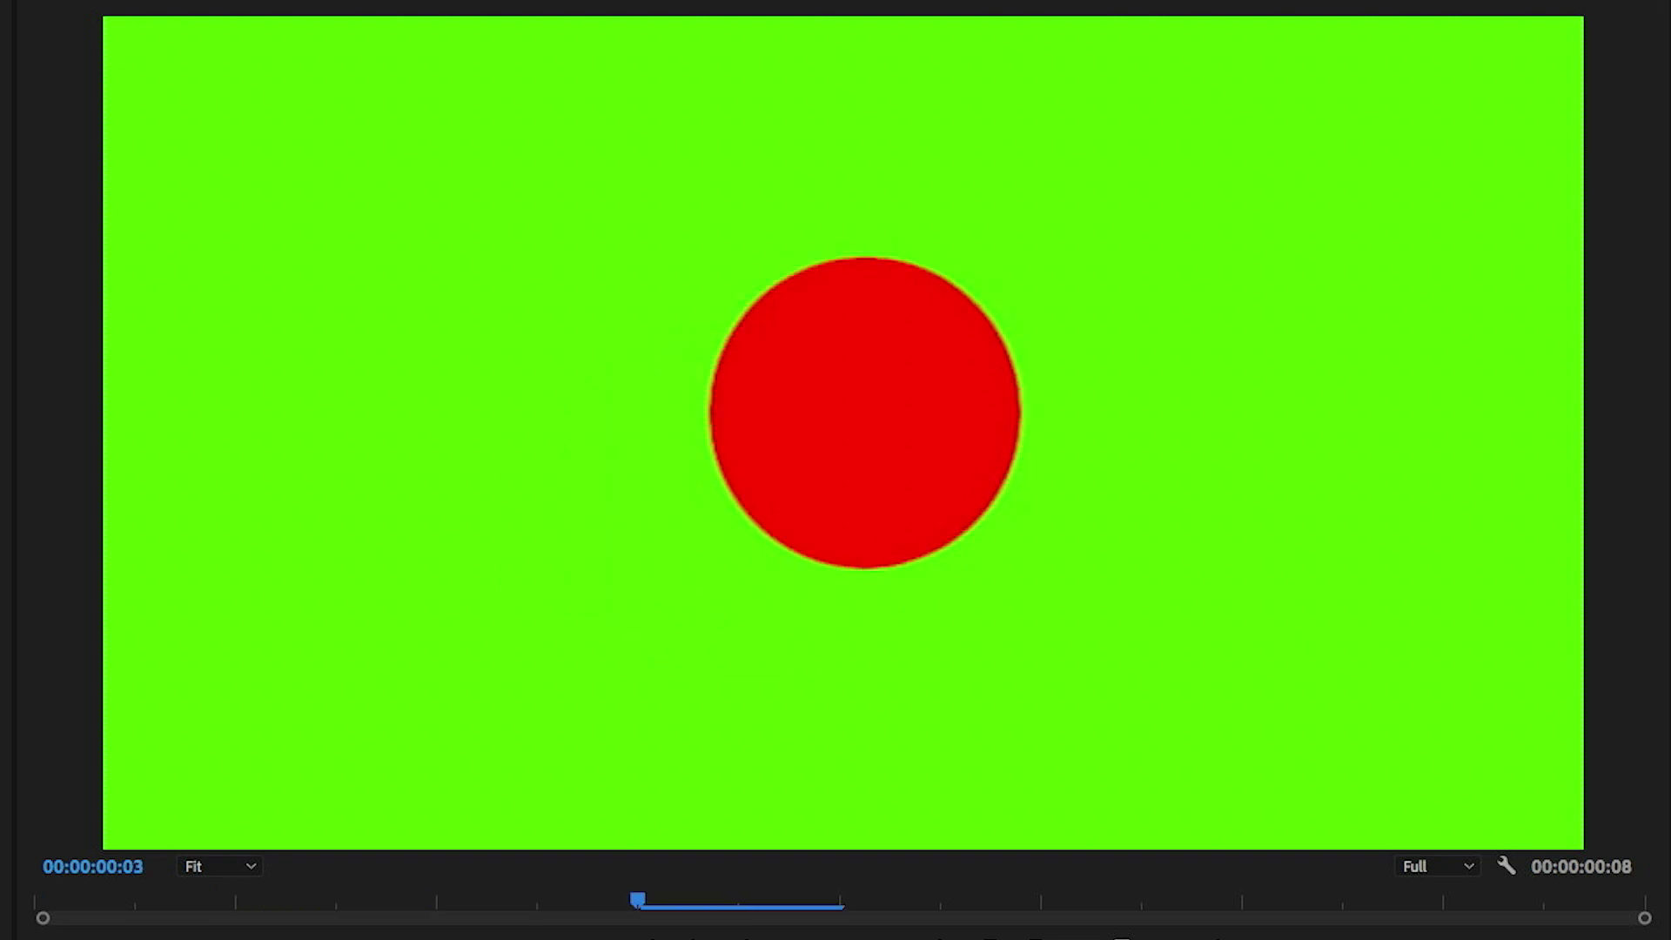
key(Right)
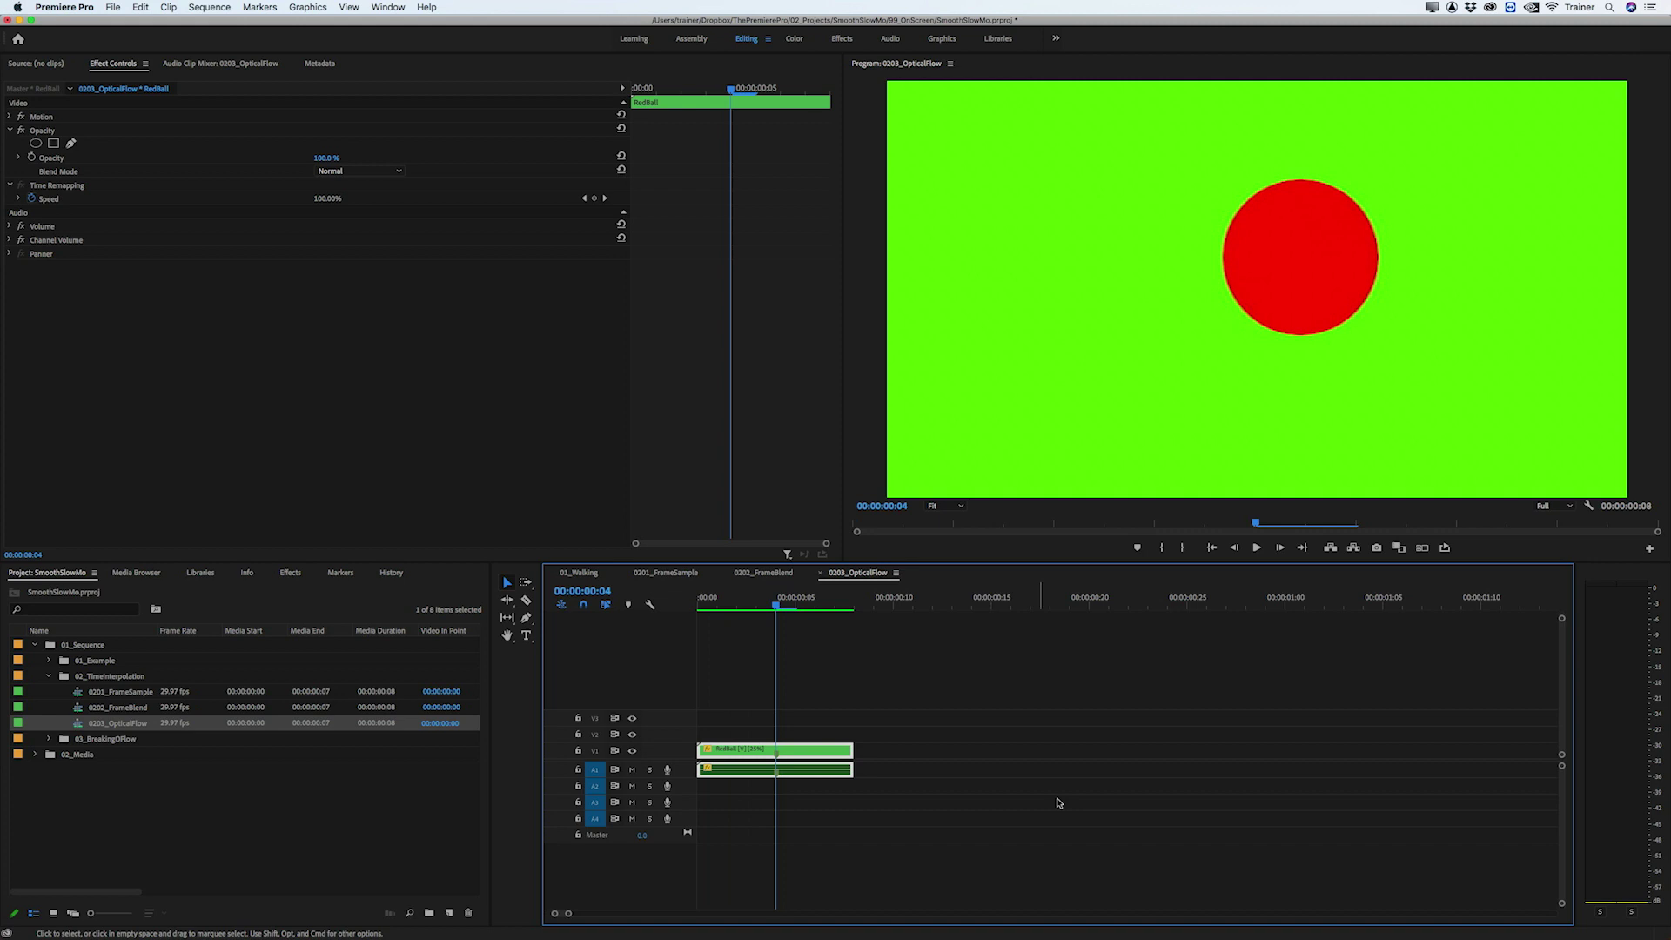
Set the 01_Walking clip to Optical Flow, render it, and play it back maximized
click(581, 576)
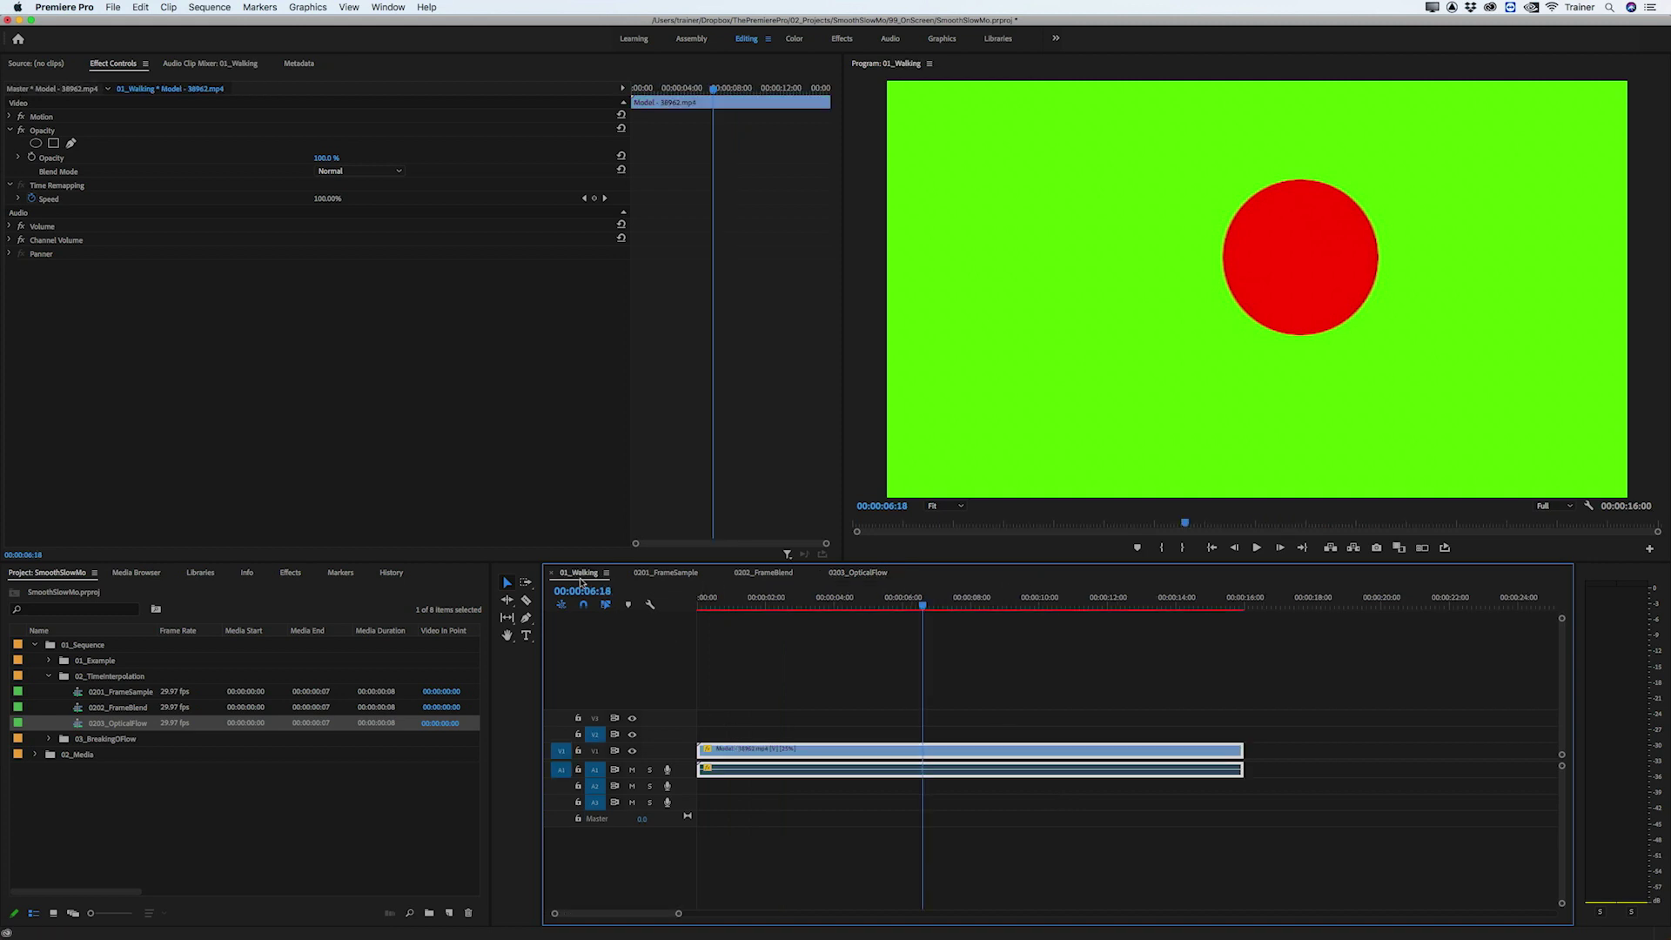
right_click(776, 752)
mouse_move(840, 755)
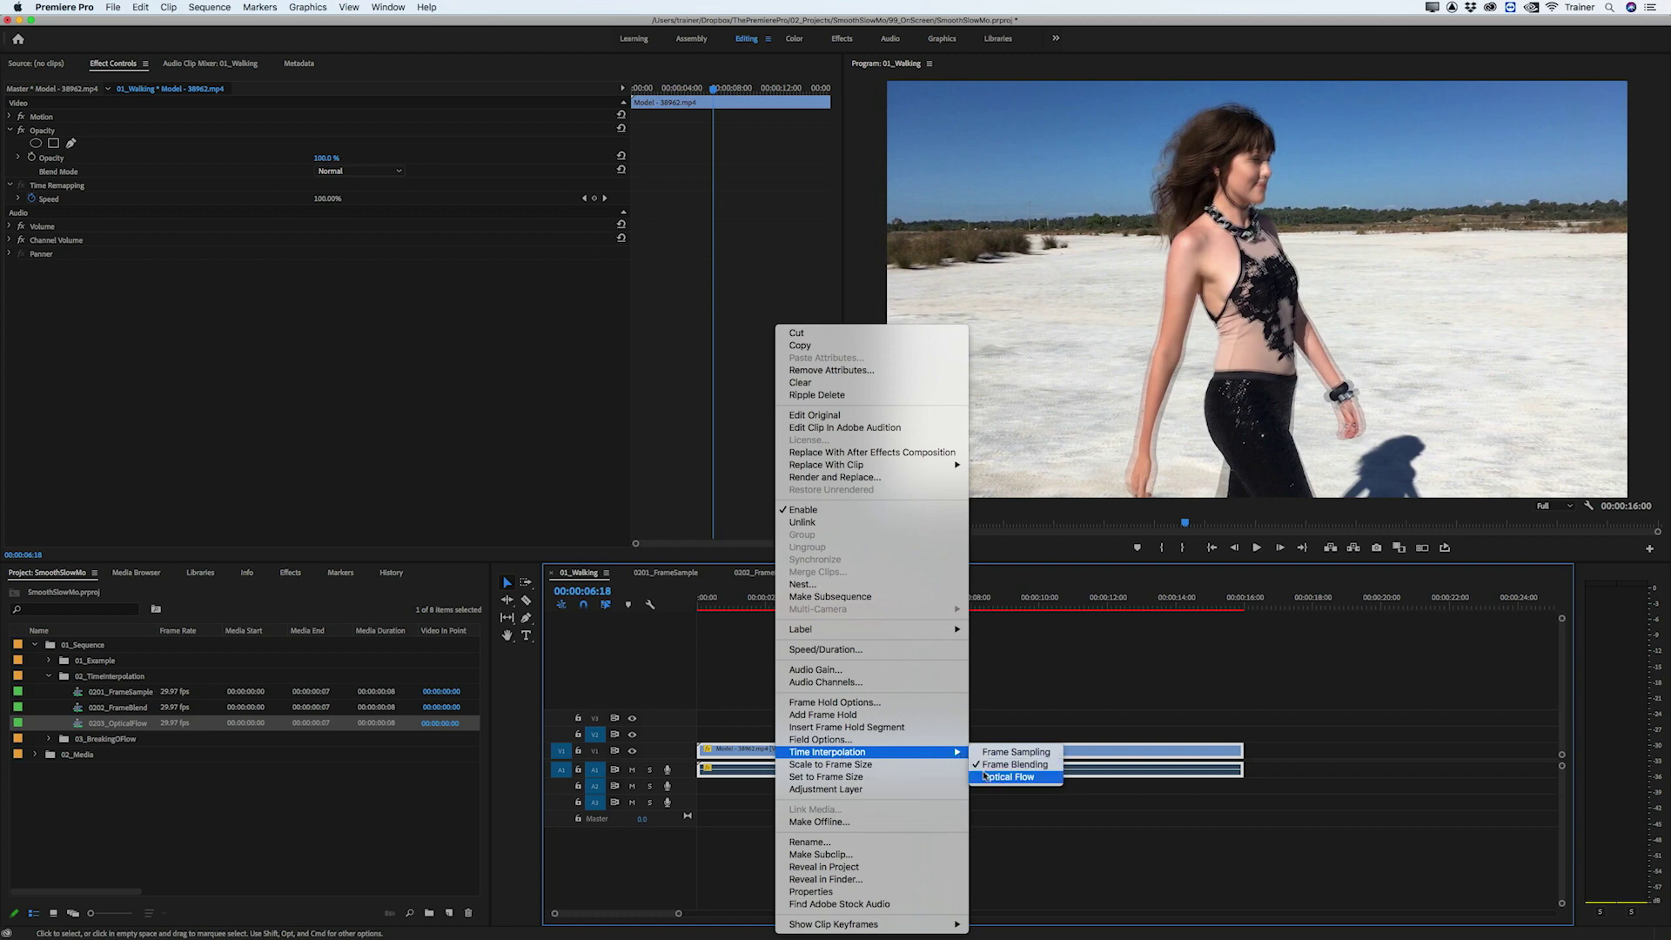
click(984, 776)
key(Return)
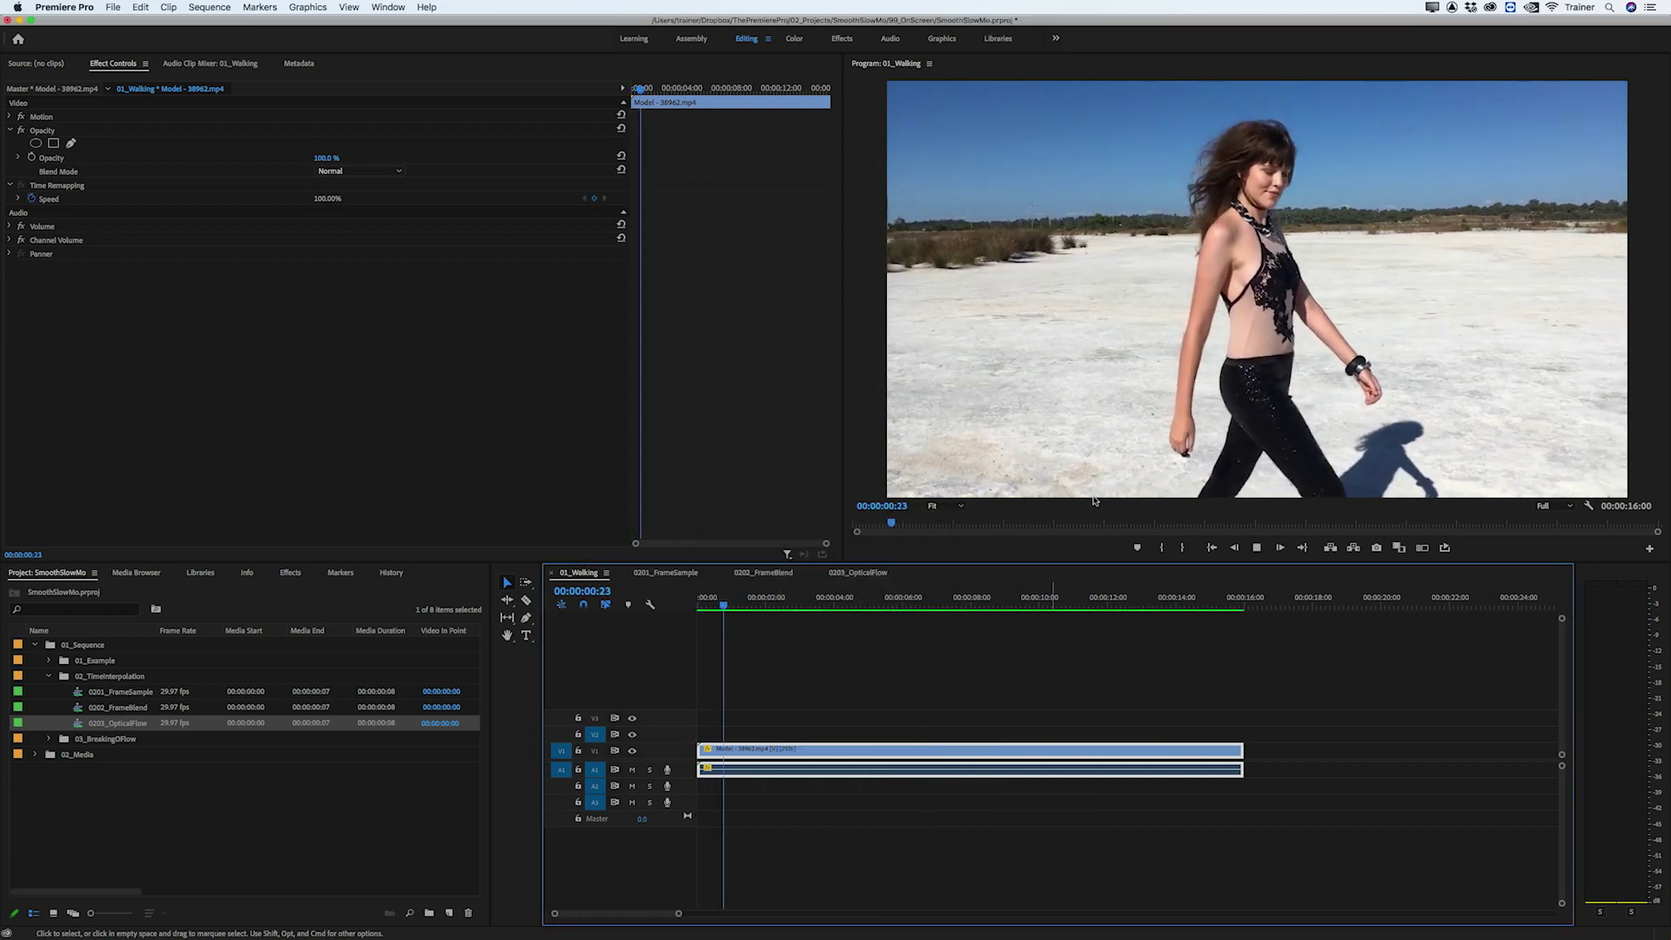
key(grave)
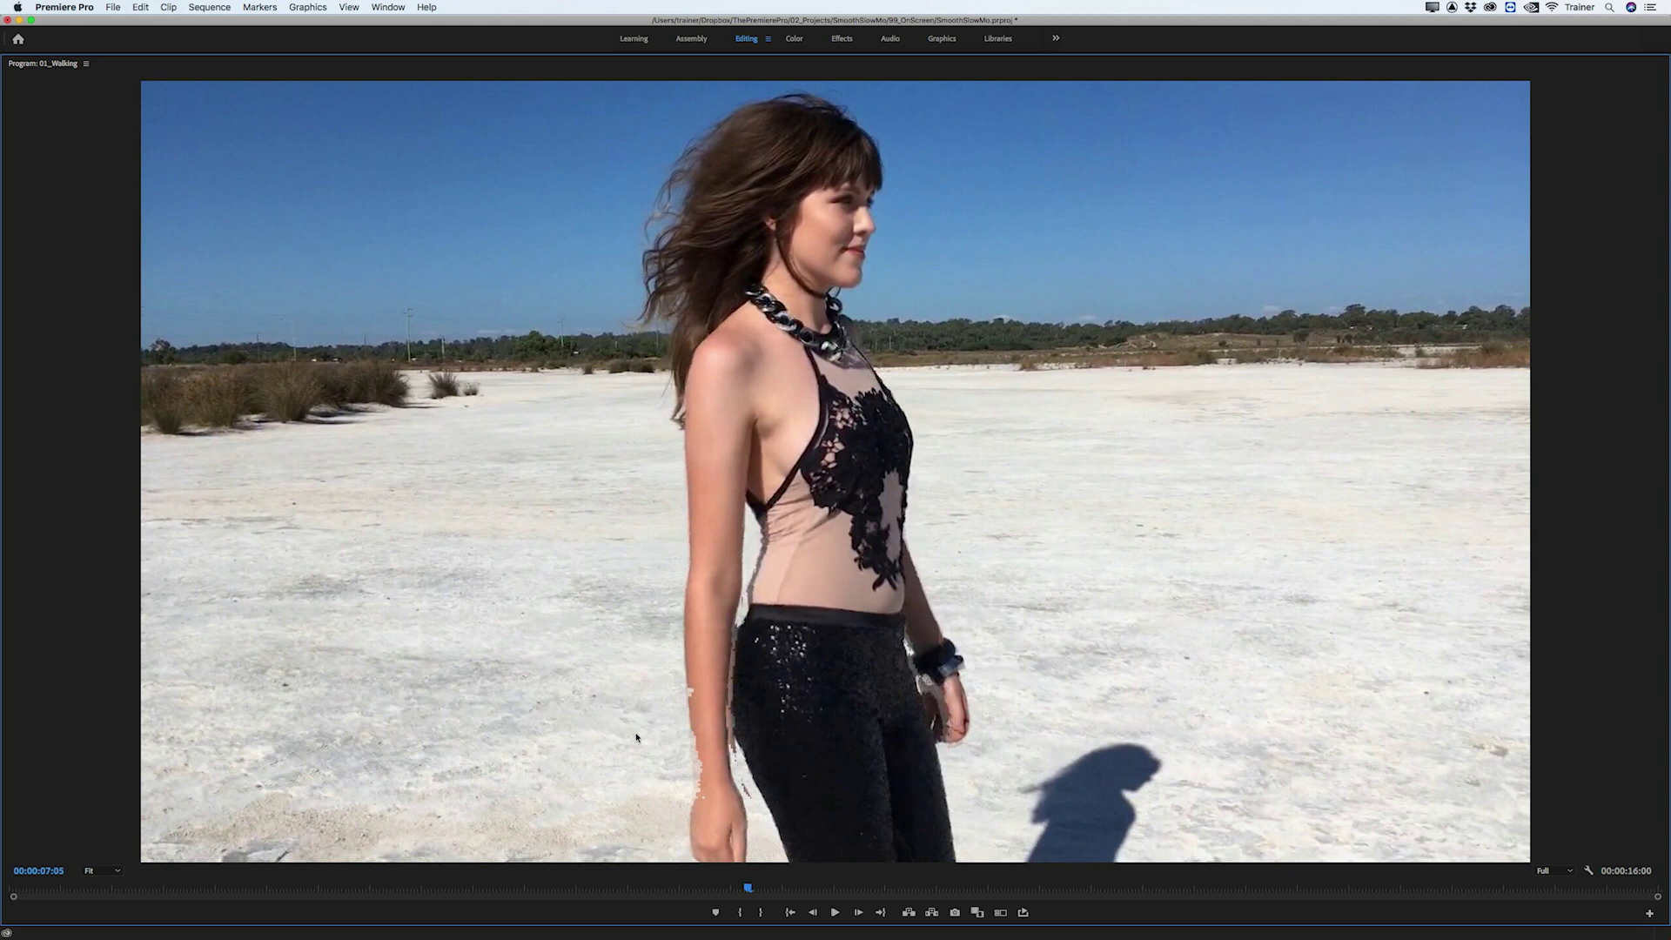
Open the 0301_Contrast sequence from the 03_BreakingOpticalFlow bin
key(grave)
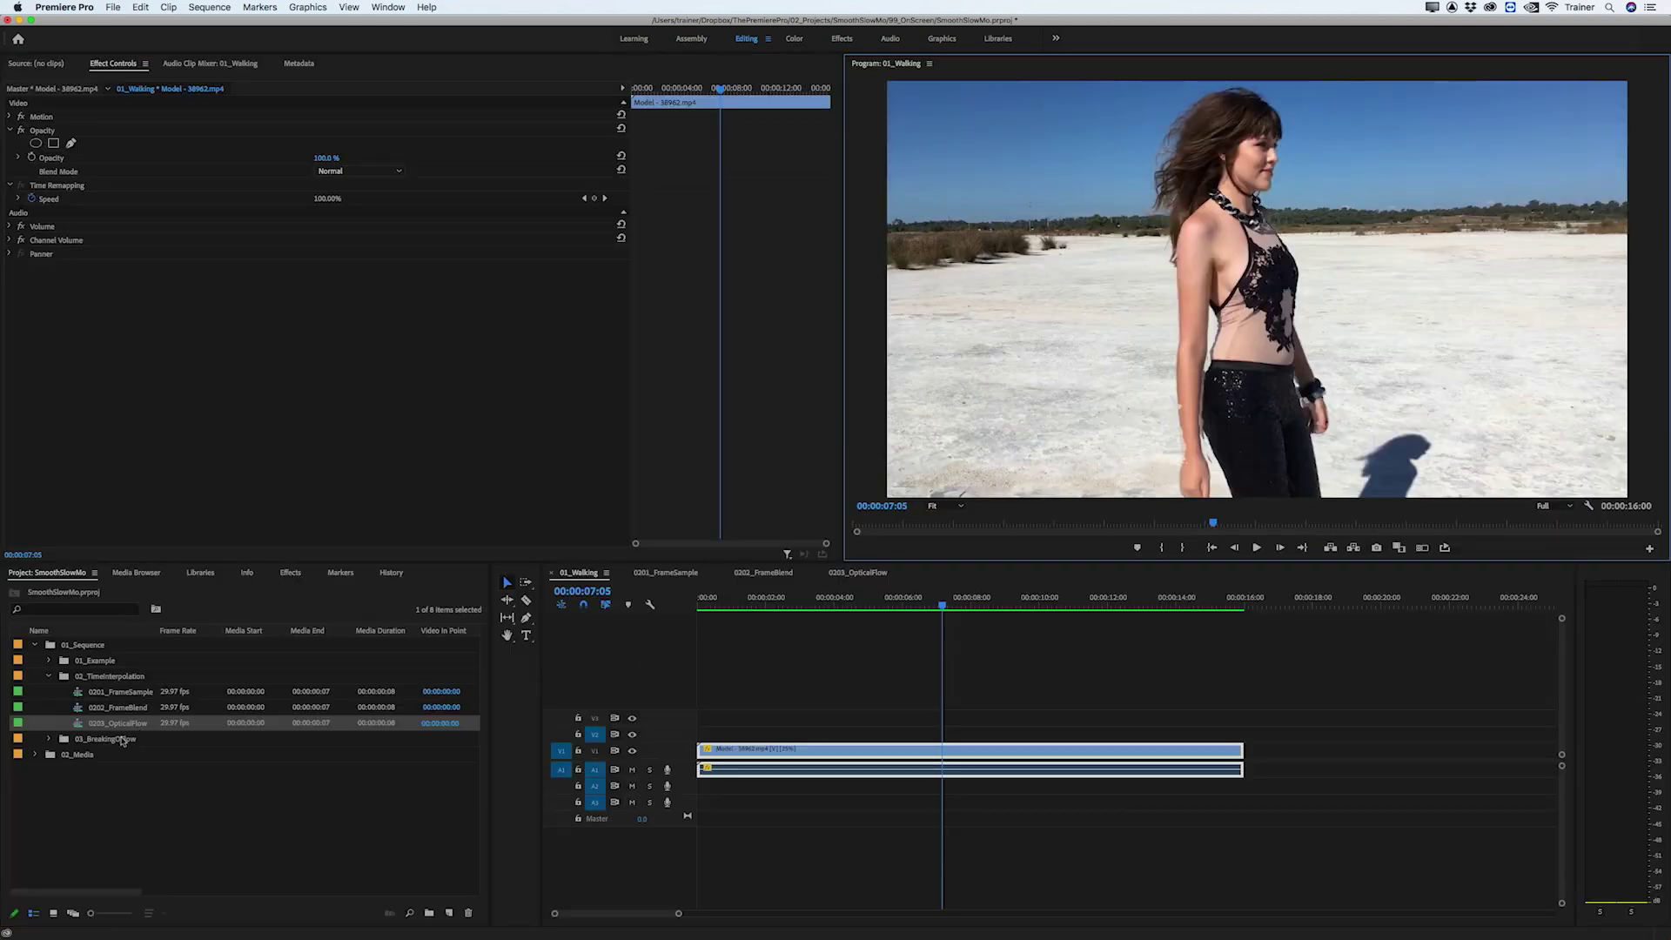
click(114, 742)
double_click(111, 754)
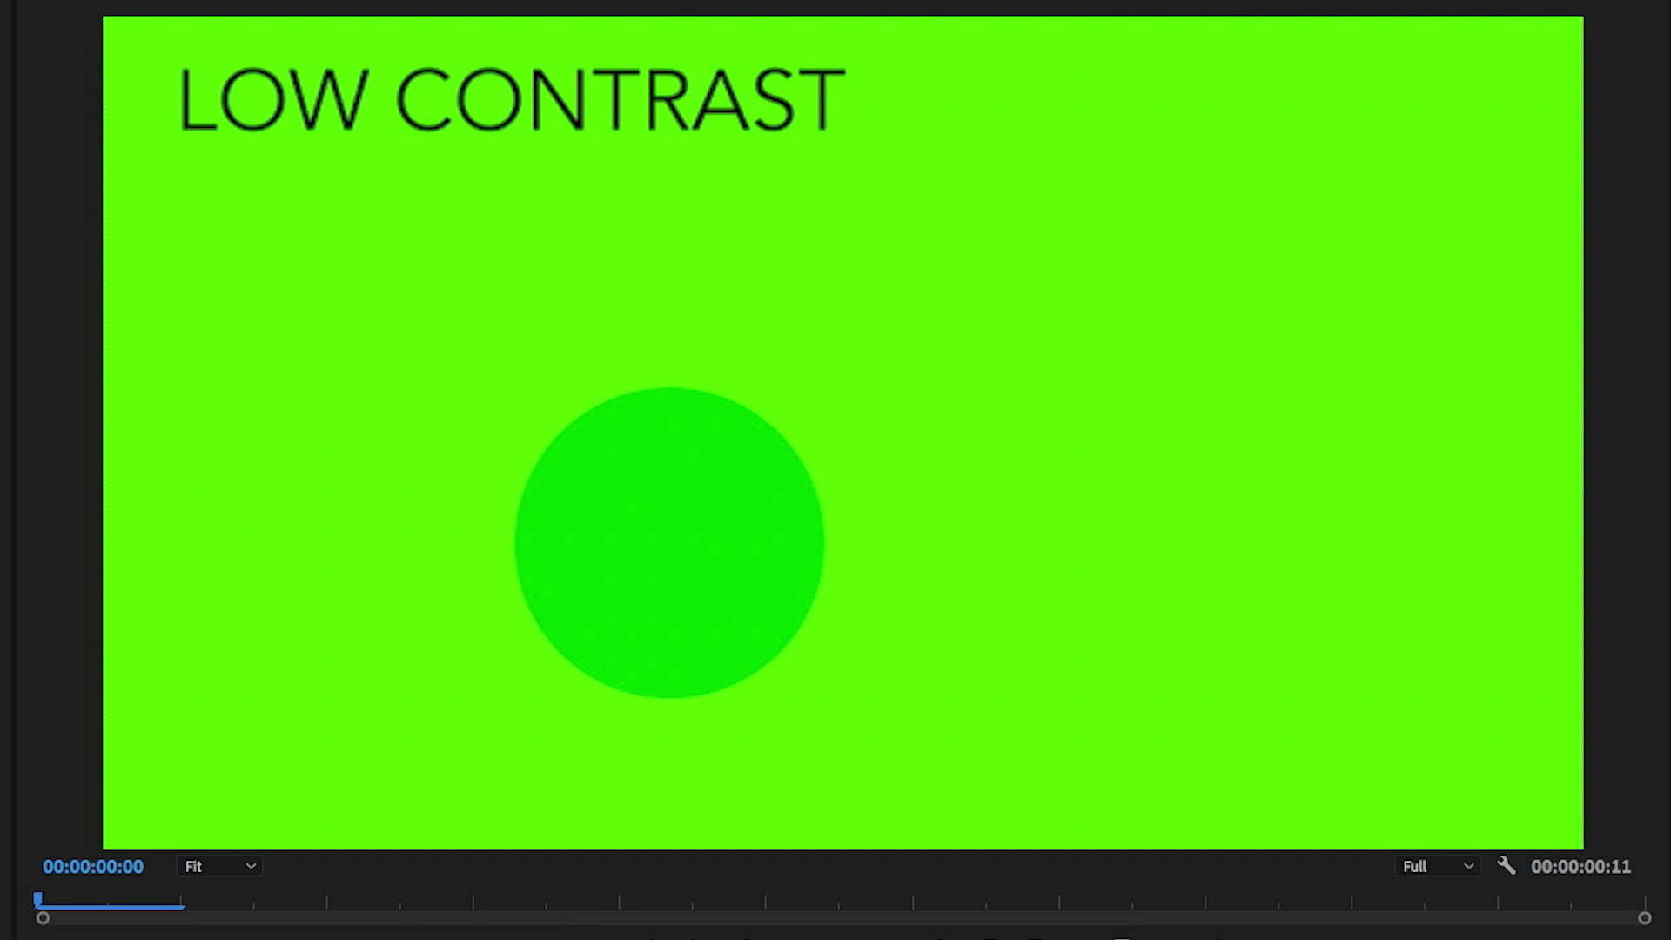
Step back and forth through the low-contrast ball frames to see optical flow break up
key(Right)
key(Left)
key(Right)
key(Right)
key(Right)
key(Right)
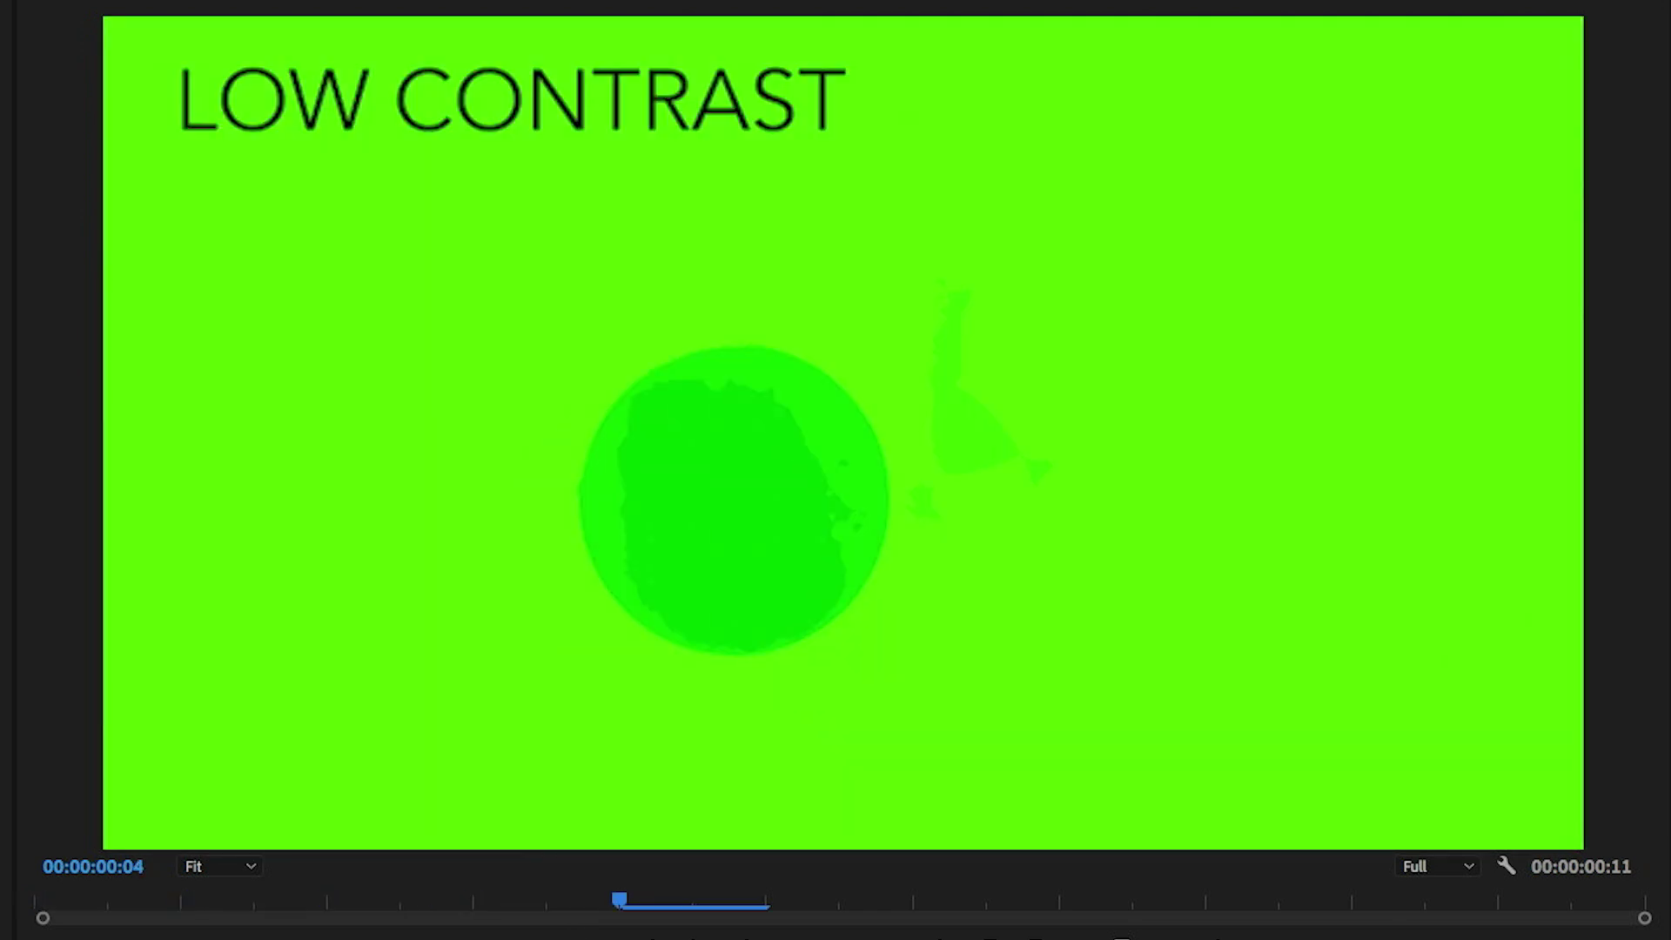
key(Right)
key(Right)
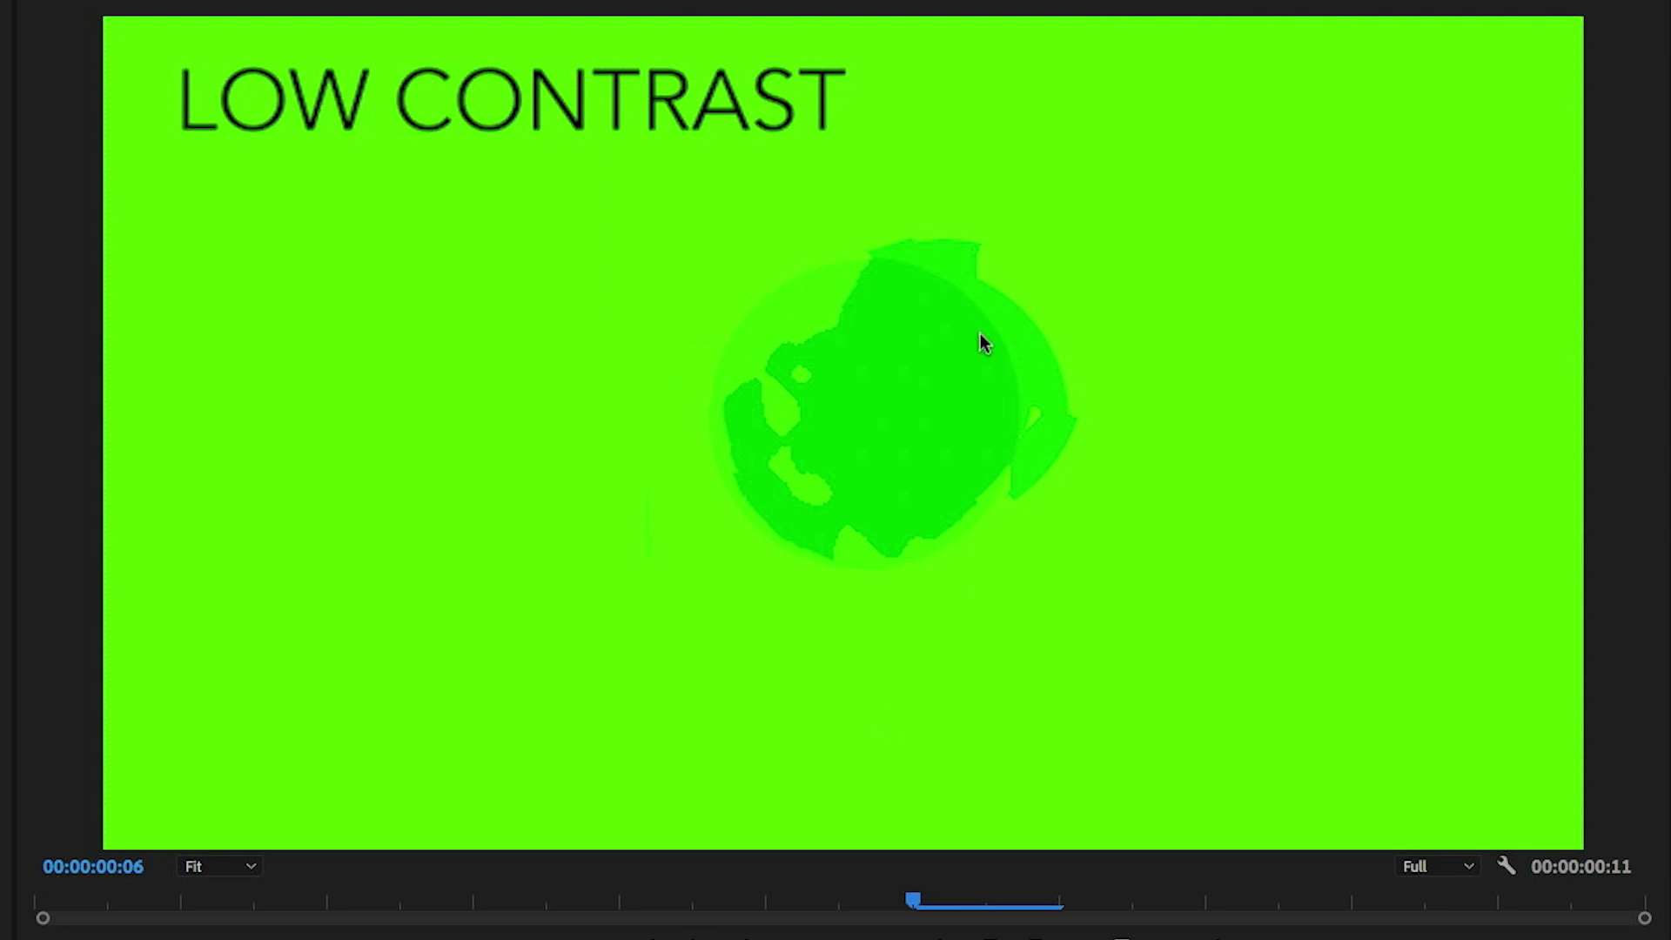
key(Right)
key(Right)
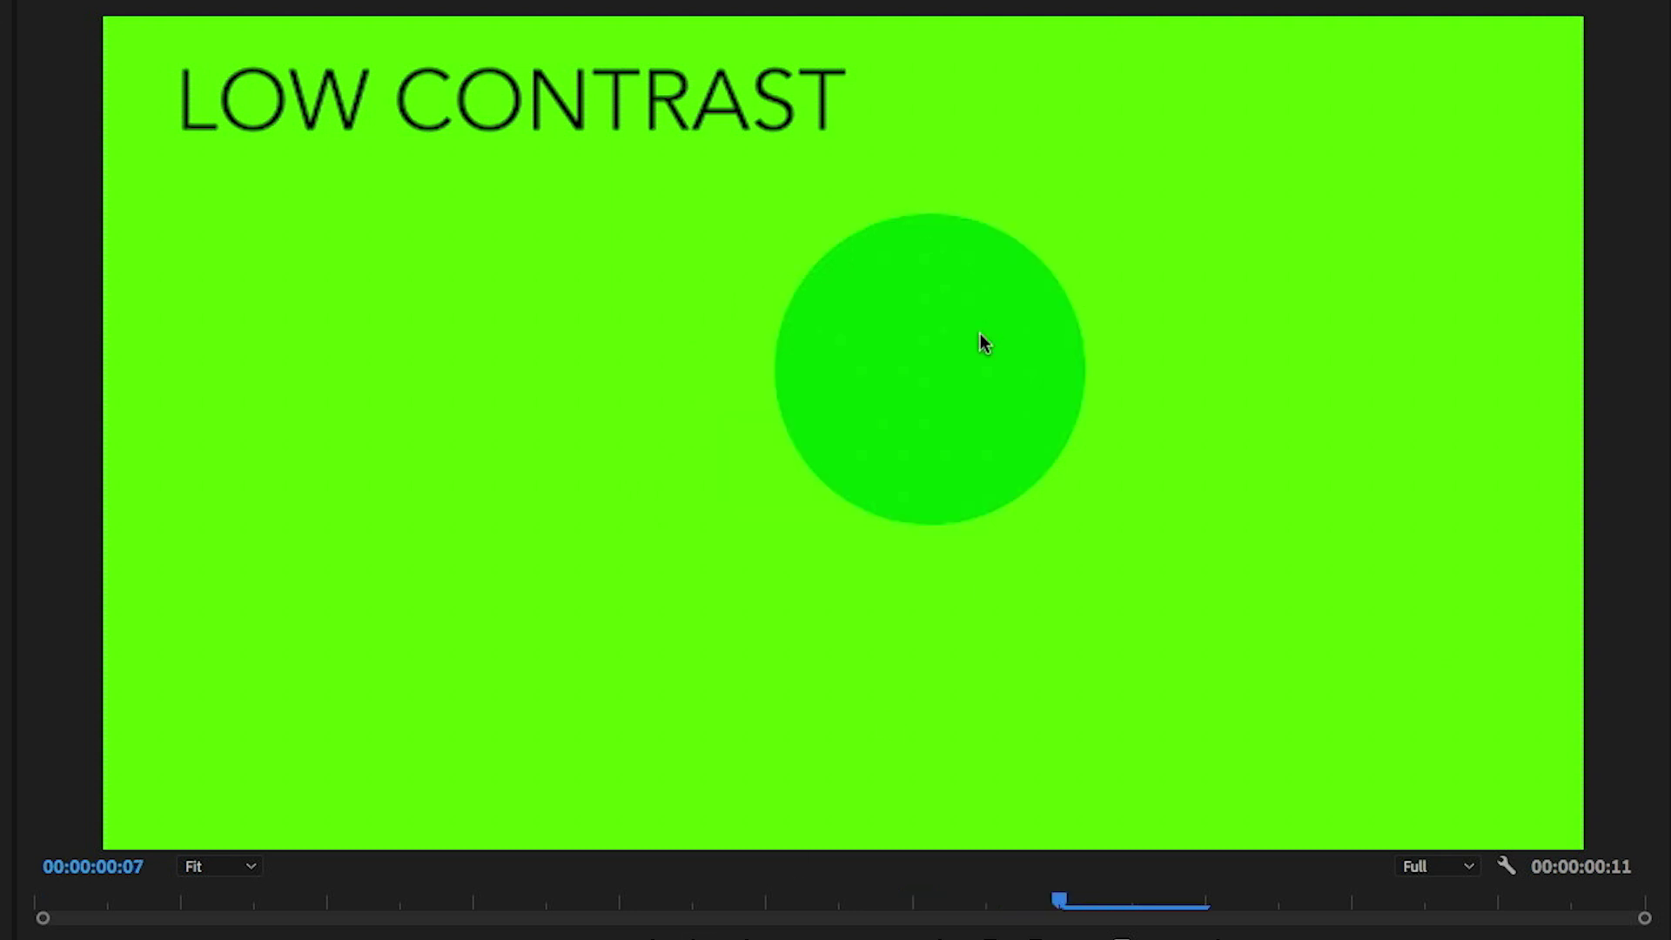
key(Right)
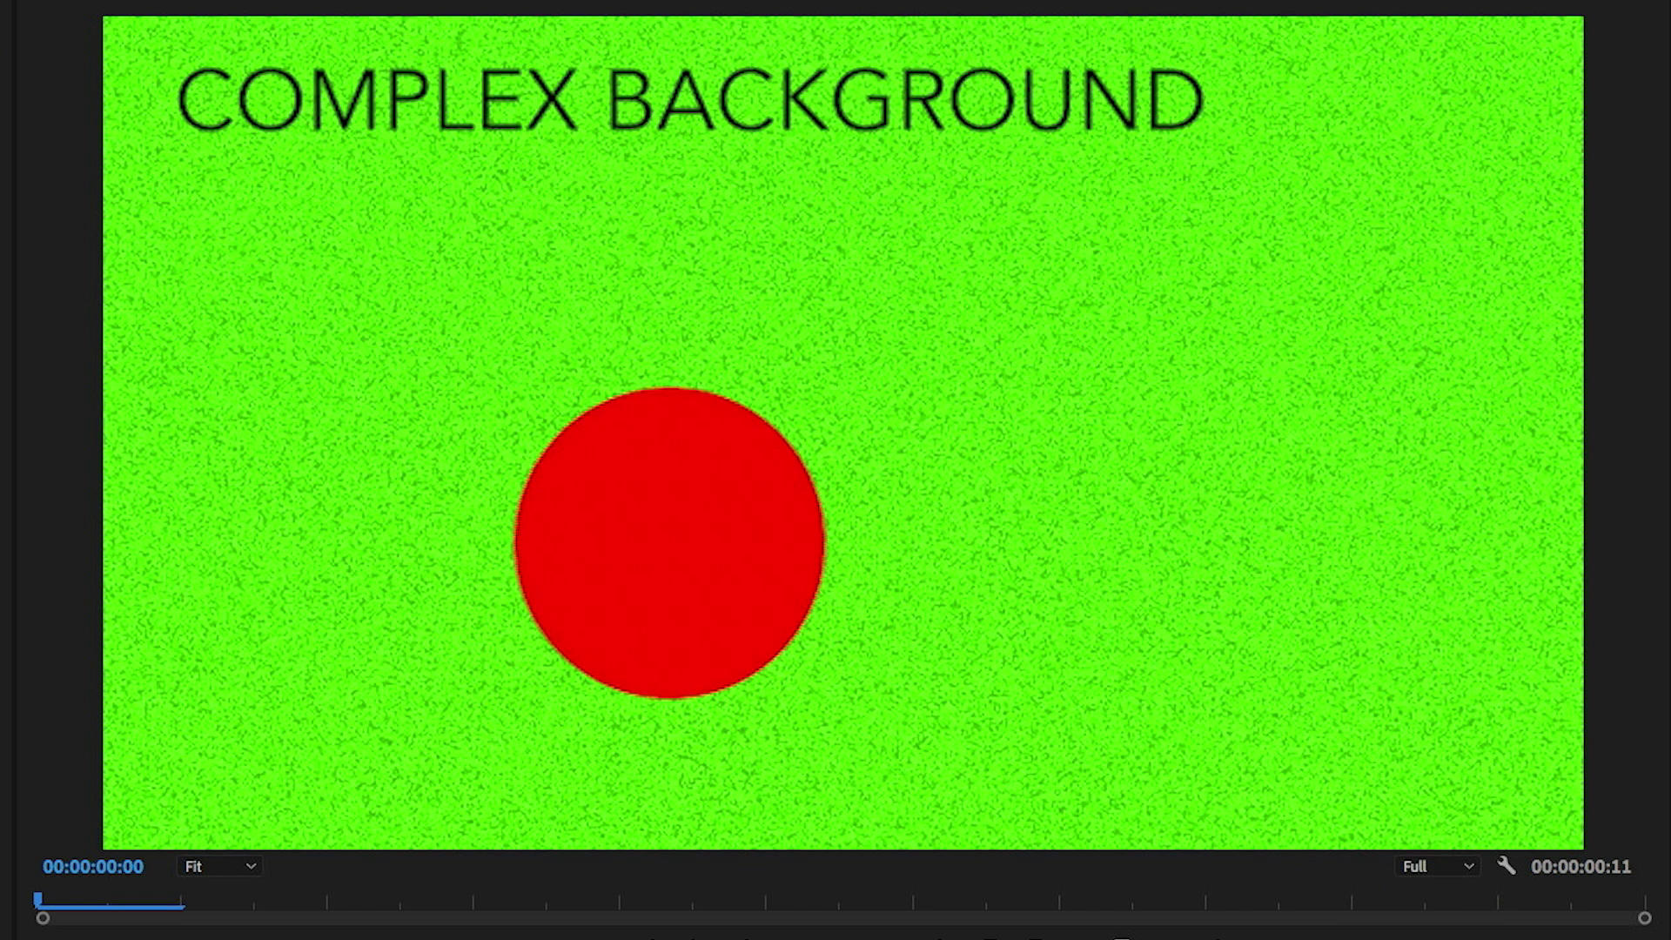
Step through the 0302_ComplexBG frames 1–7 to spot streaks across the noisy backdrop
key(Right)
key(Left)
key(Right)
key(Right)
key(Right)
key(Right)
key(Right)
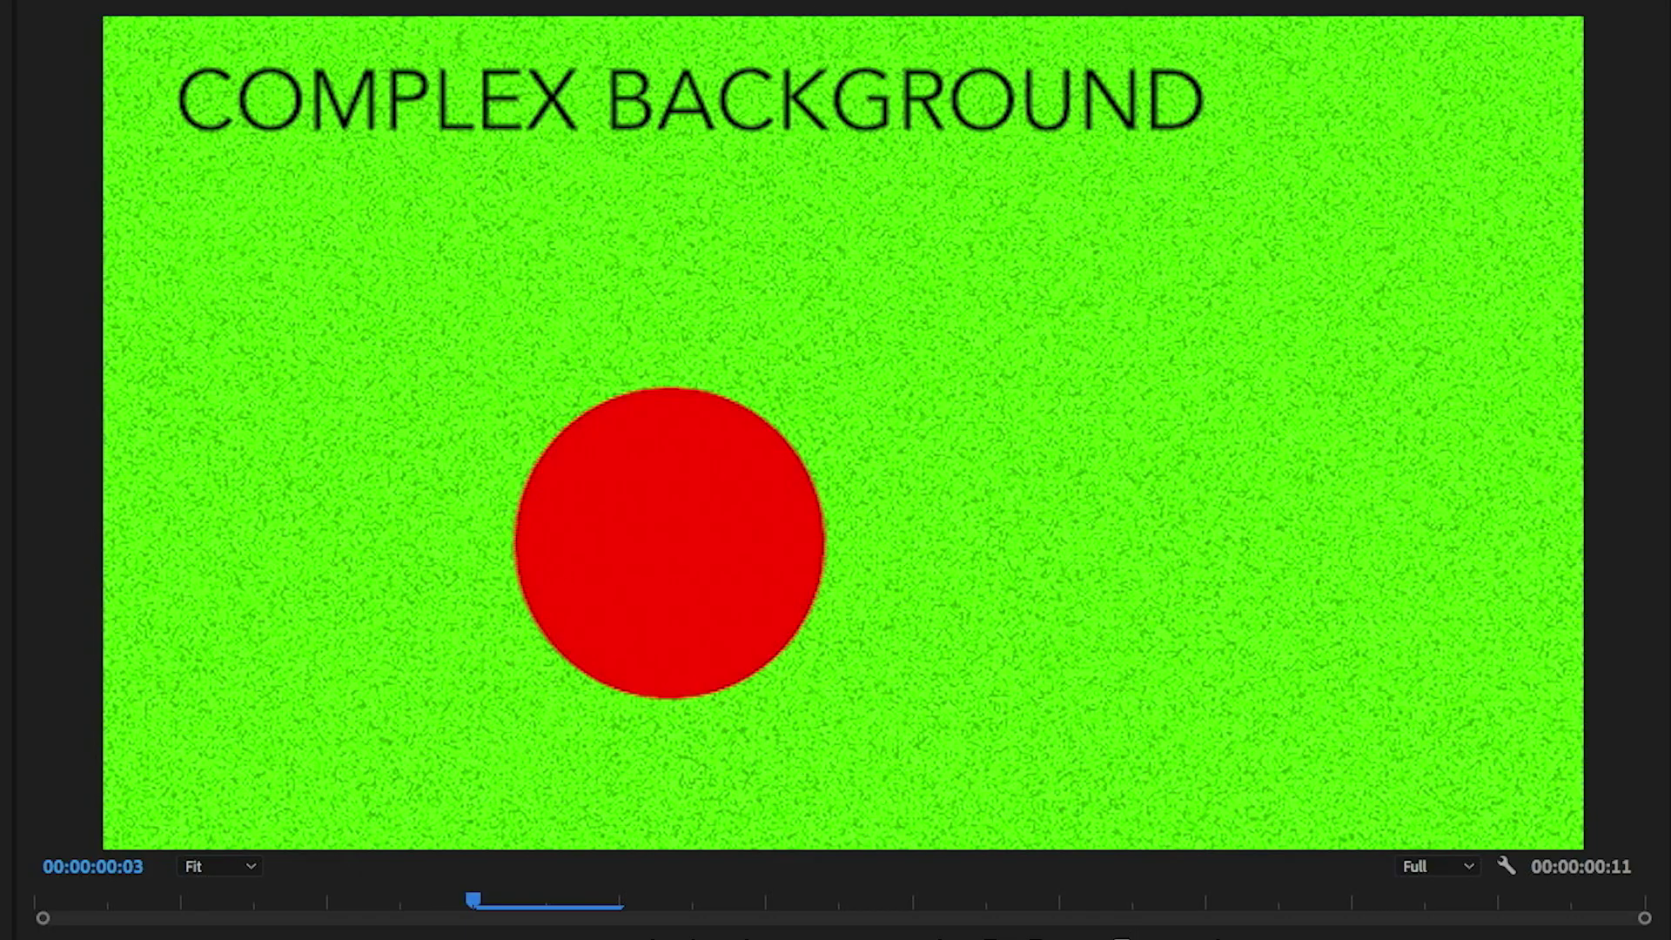
key(Right)
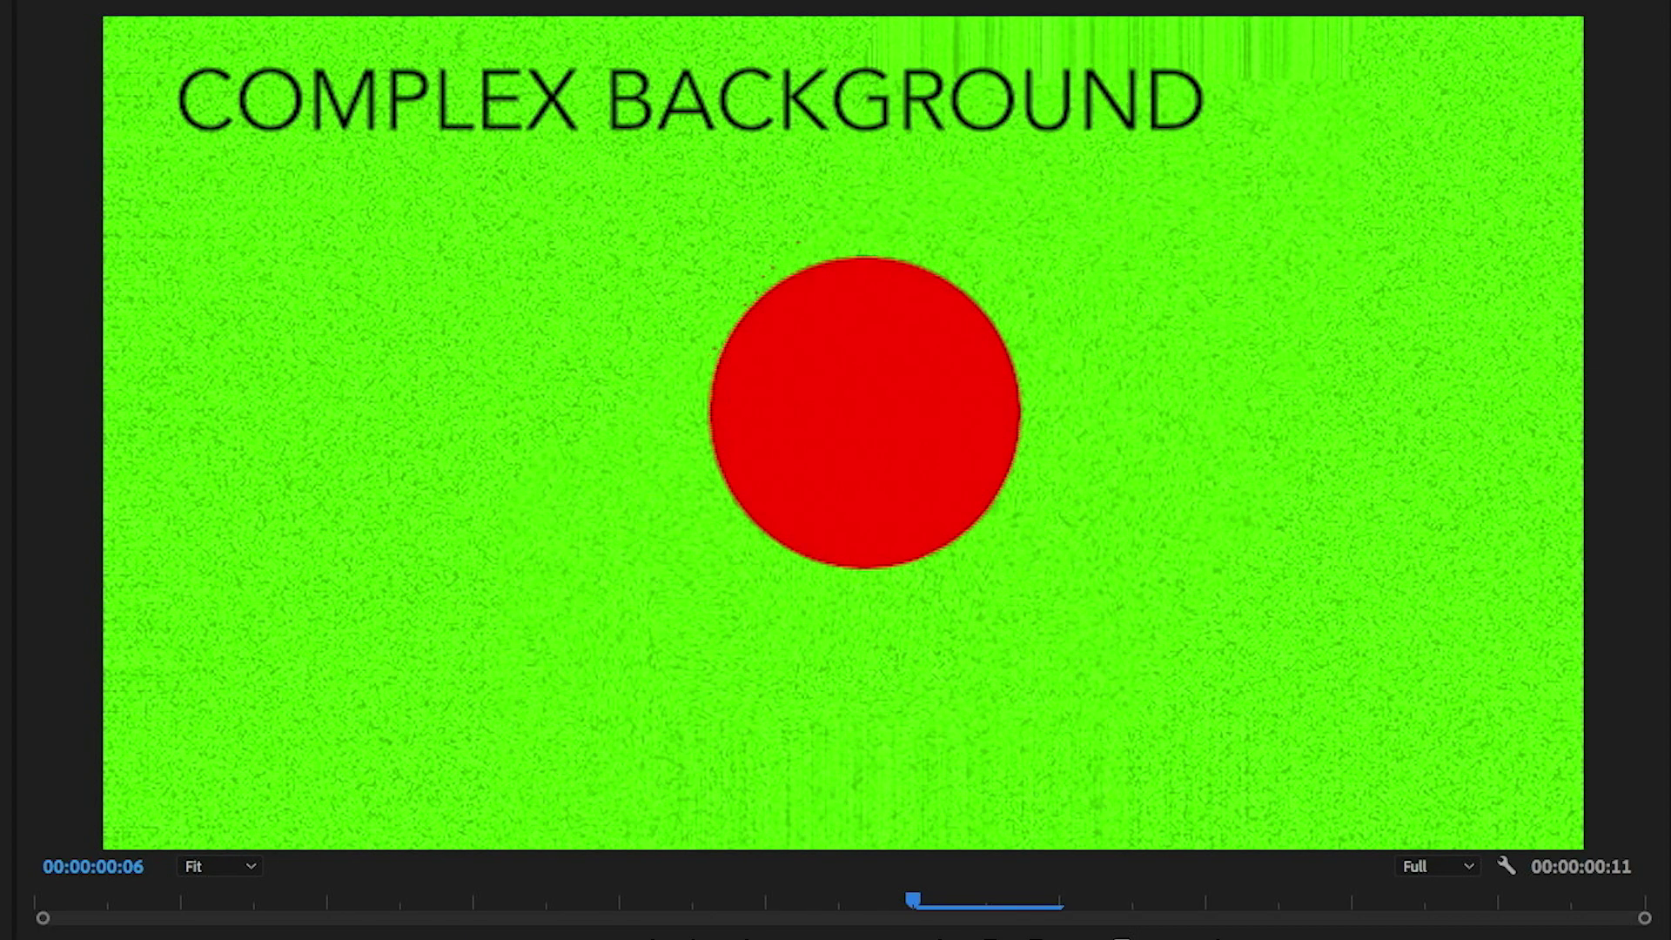
key(Right)
key(Left)
key(Left)
key(Left)
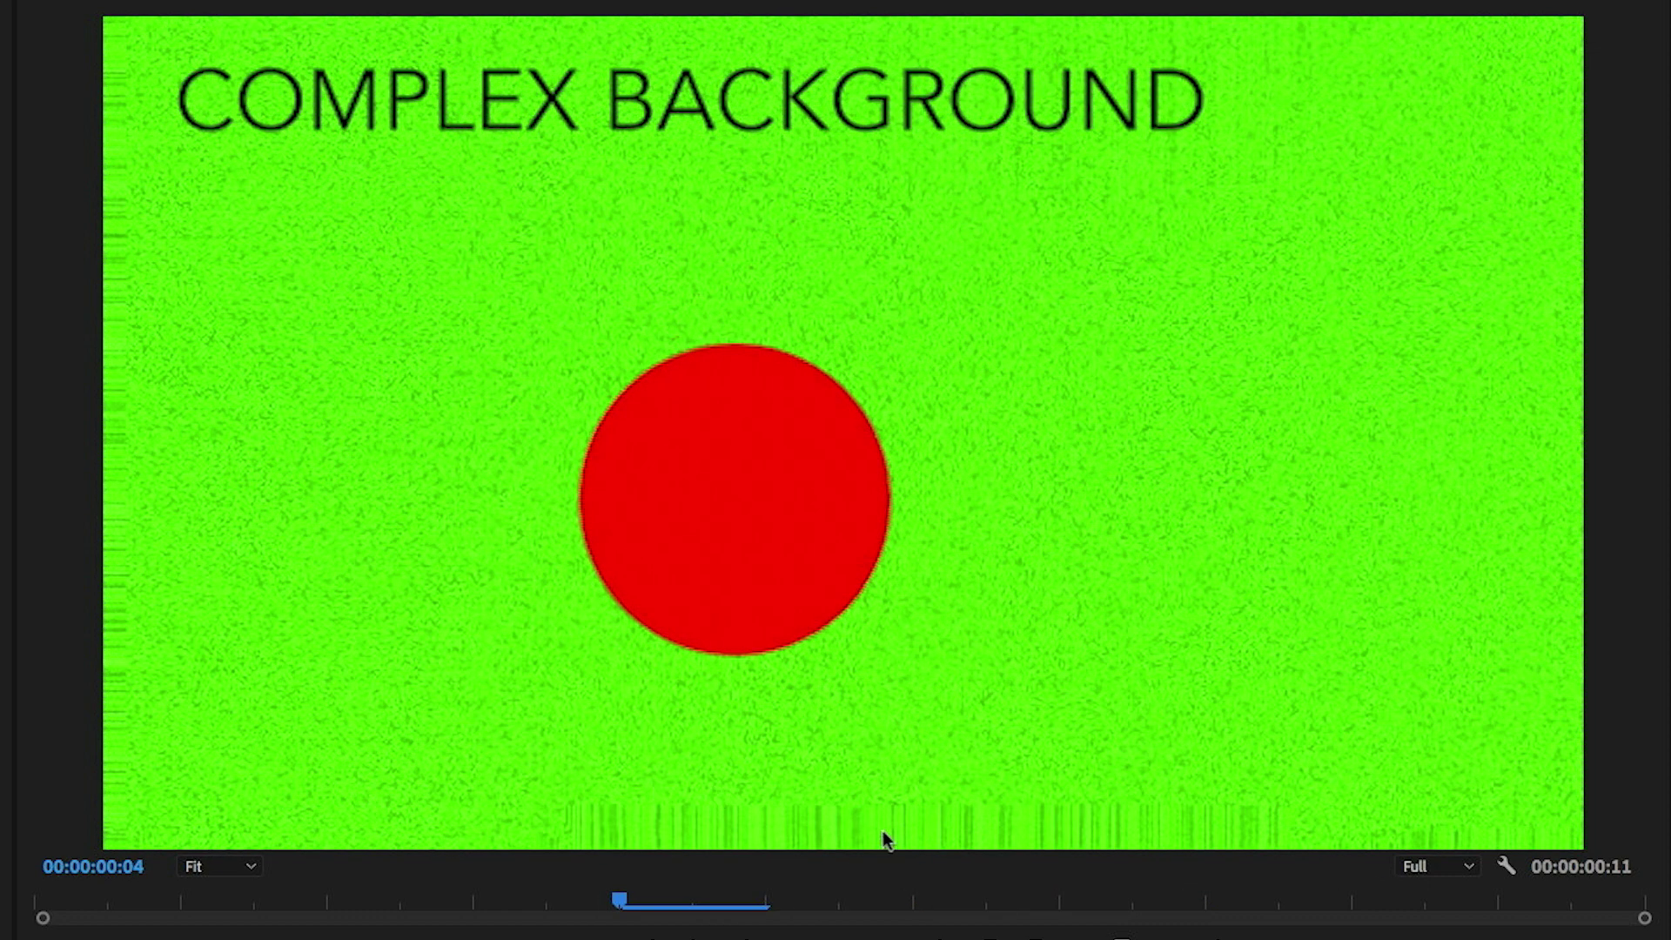
key(Right)
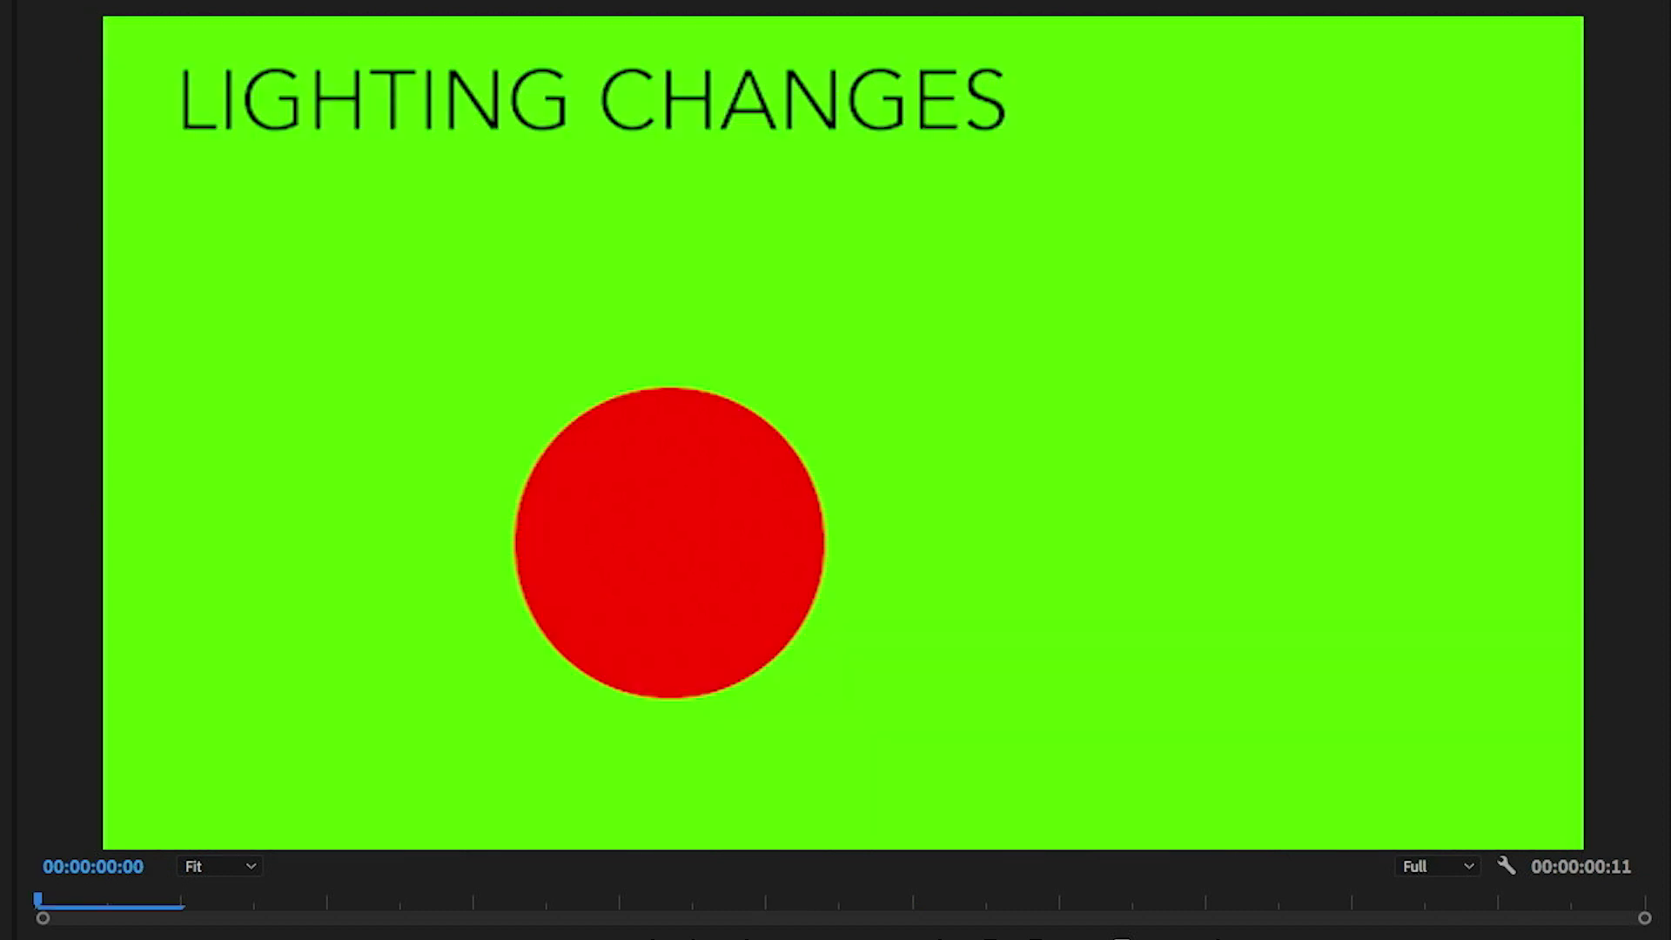
Step the 0303_Lighting ball test forward to frame 7 and back to frame 3
key(Right)
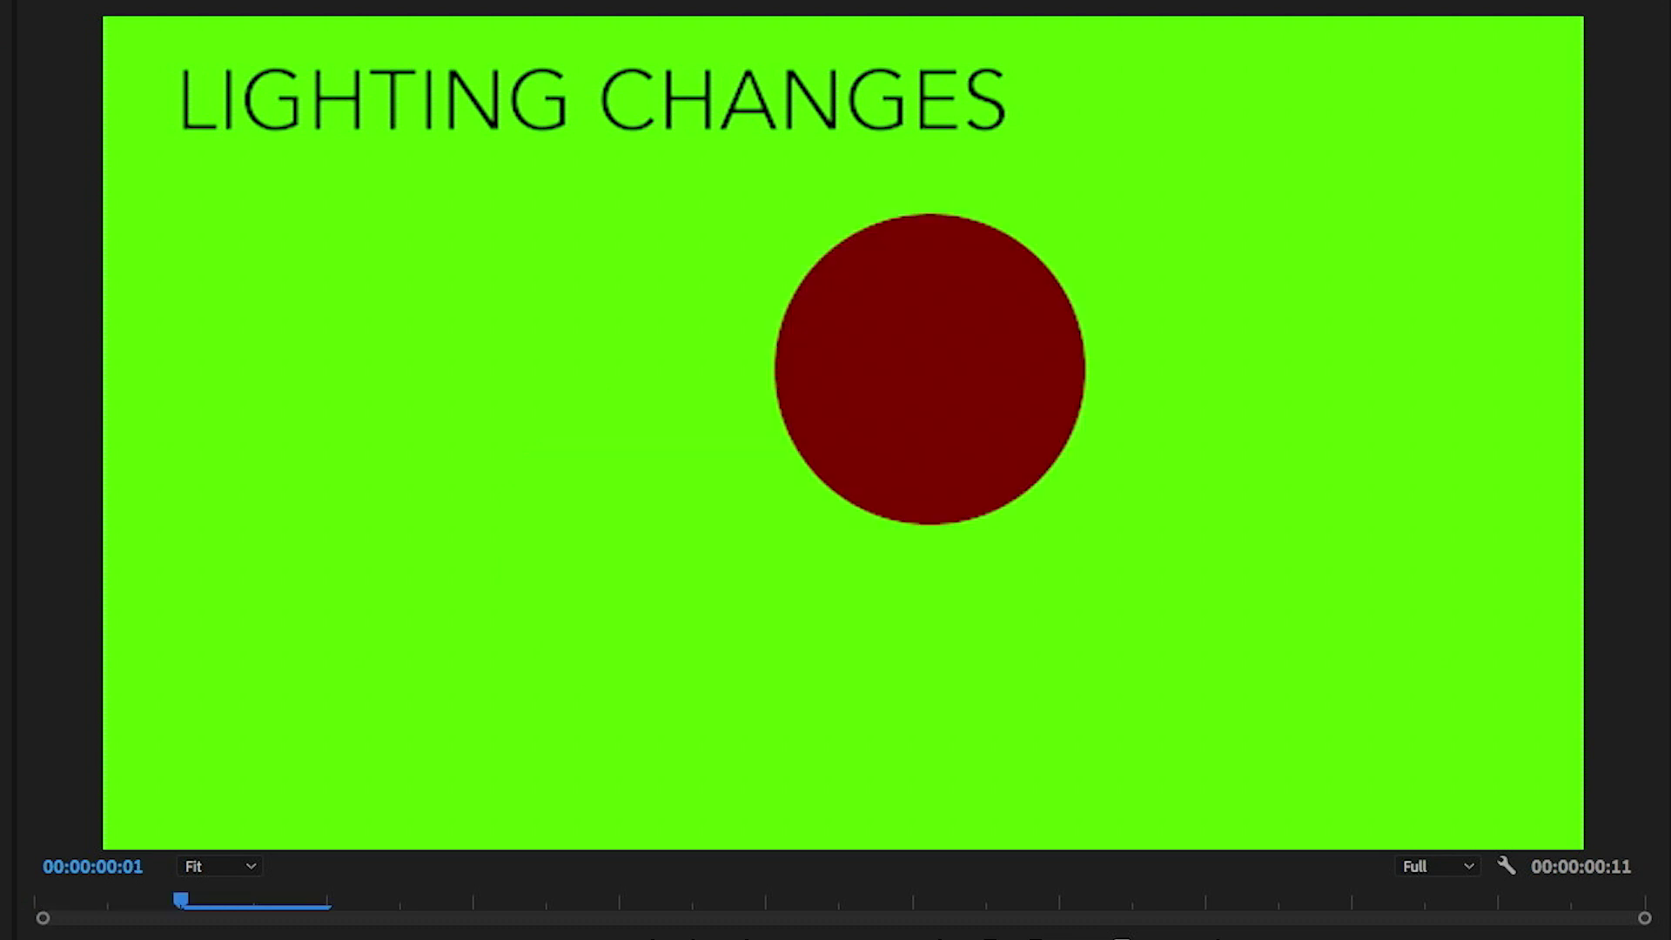
key(Right)
key(Right)
key(Right)
key(Right)
key(Right)
key(Right)
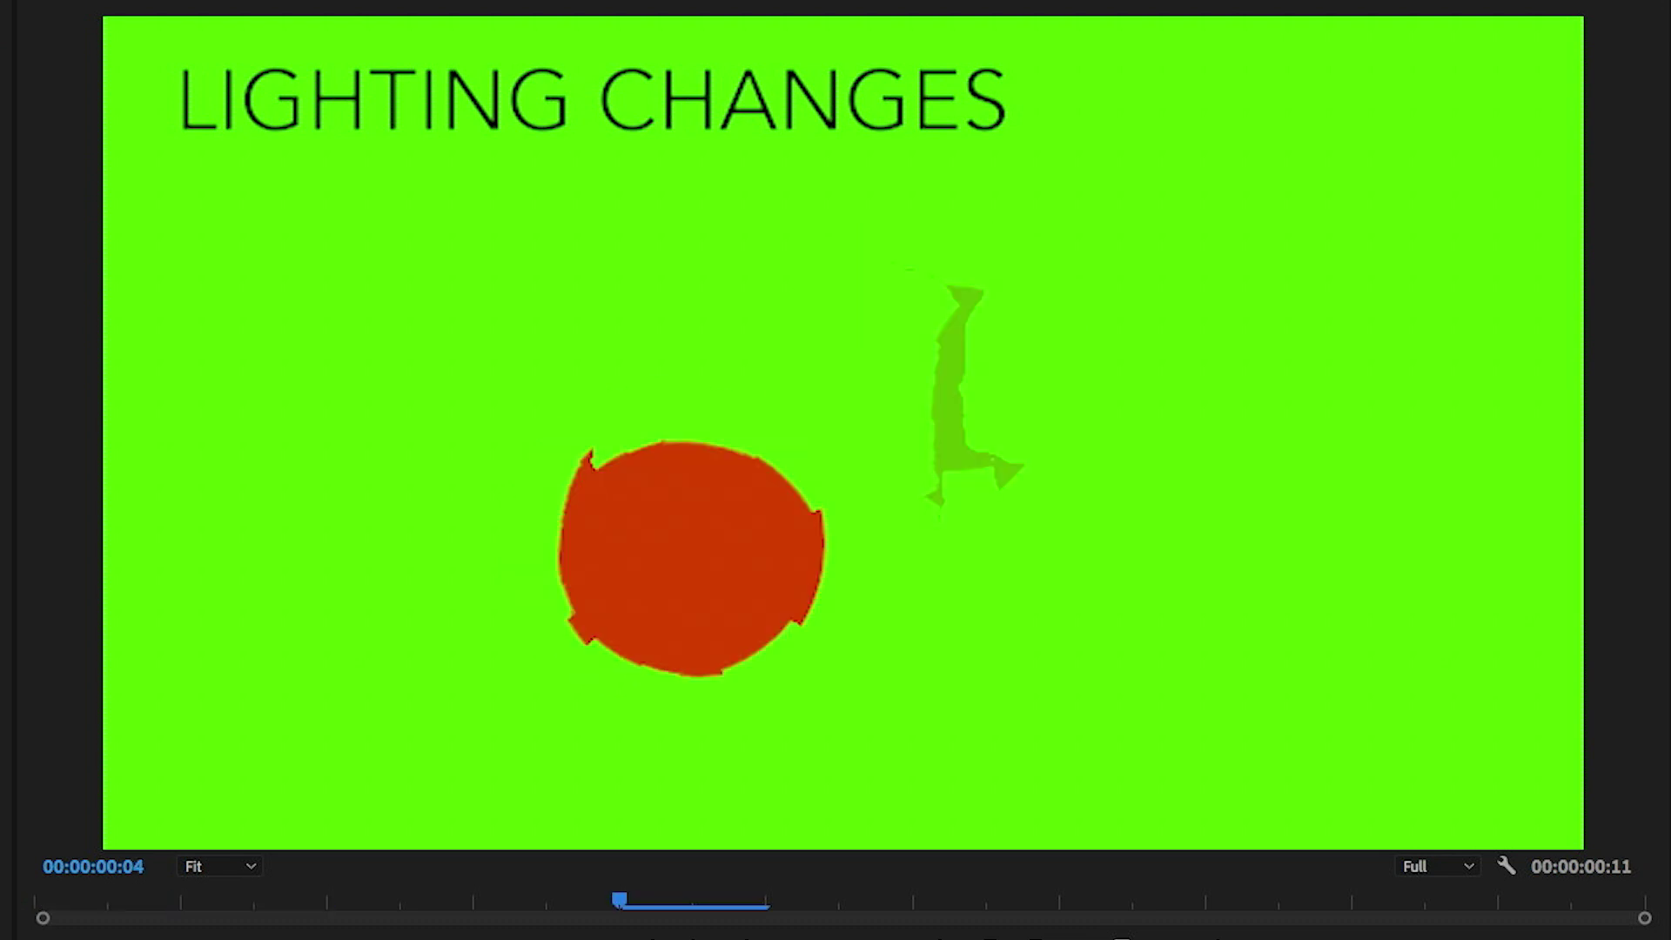
key(Left)
key(Left)
key(Left)
key(Left)
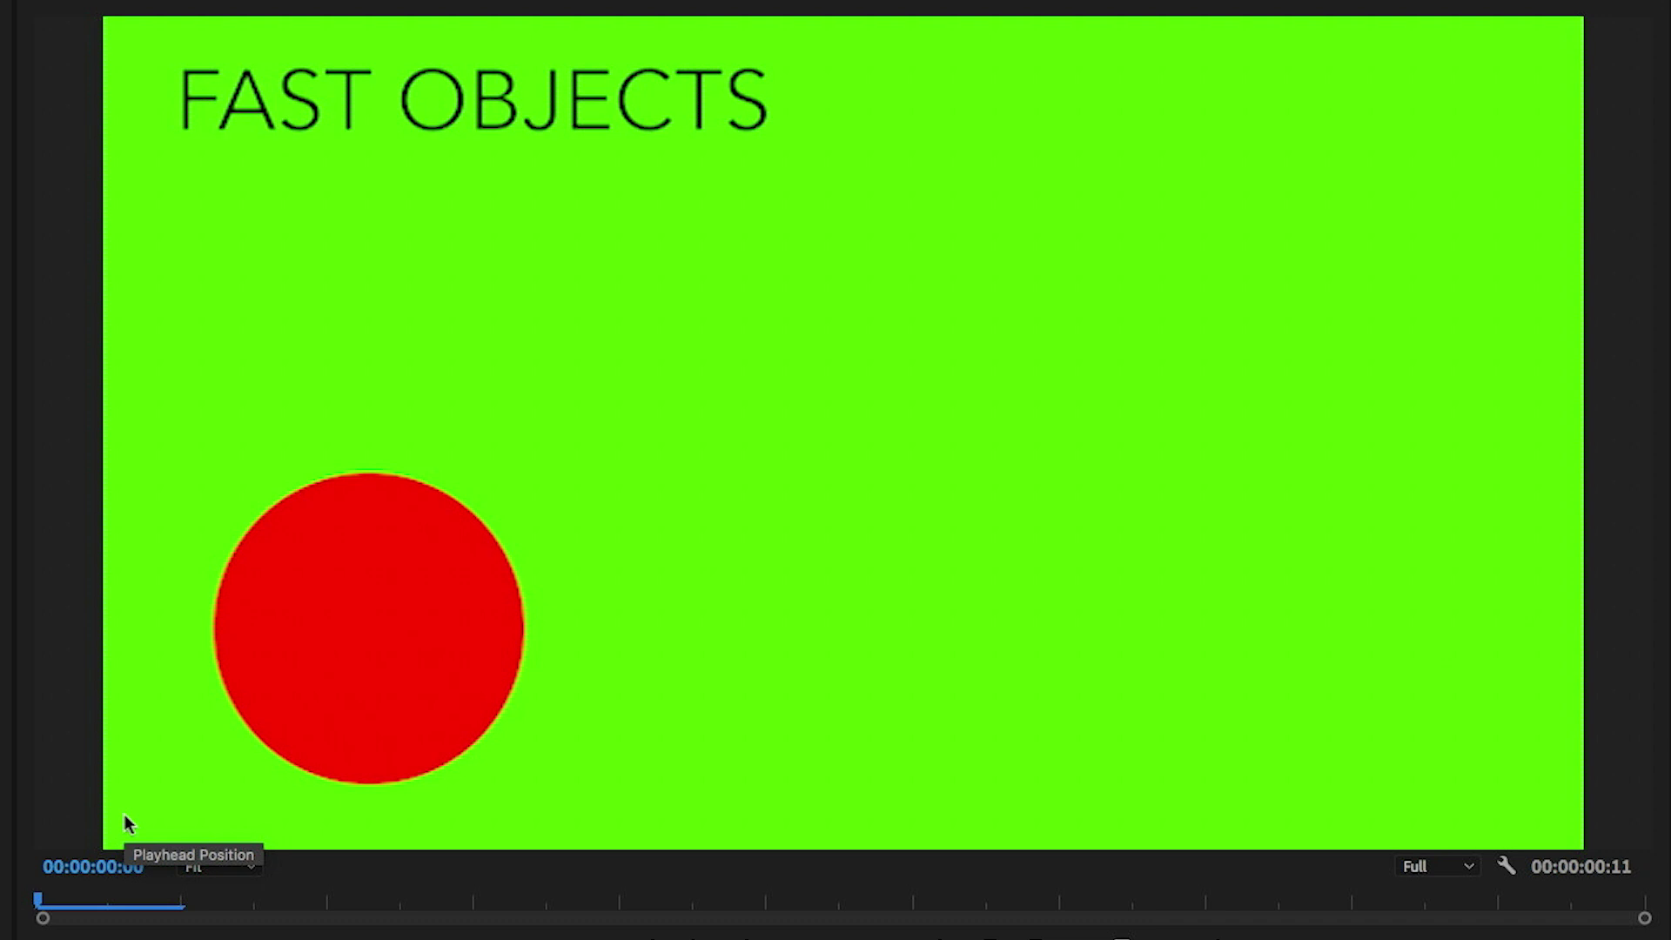
Step the 0304_Fast ball test to frame 8 and back to frame 3 to inspect fragmentation
key(Right)
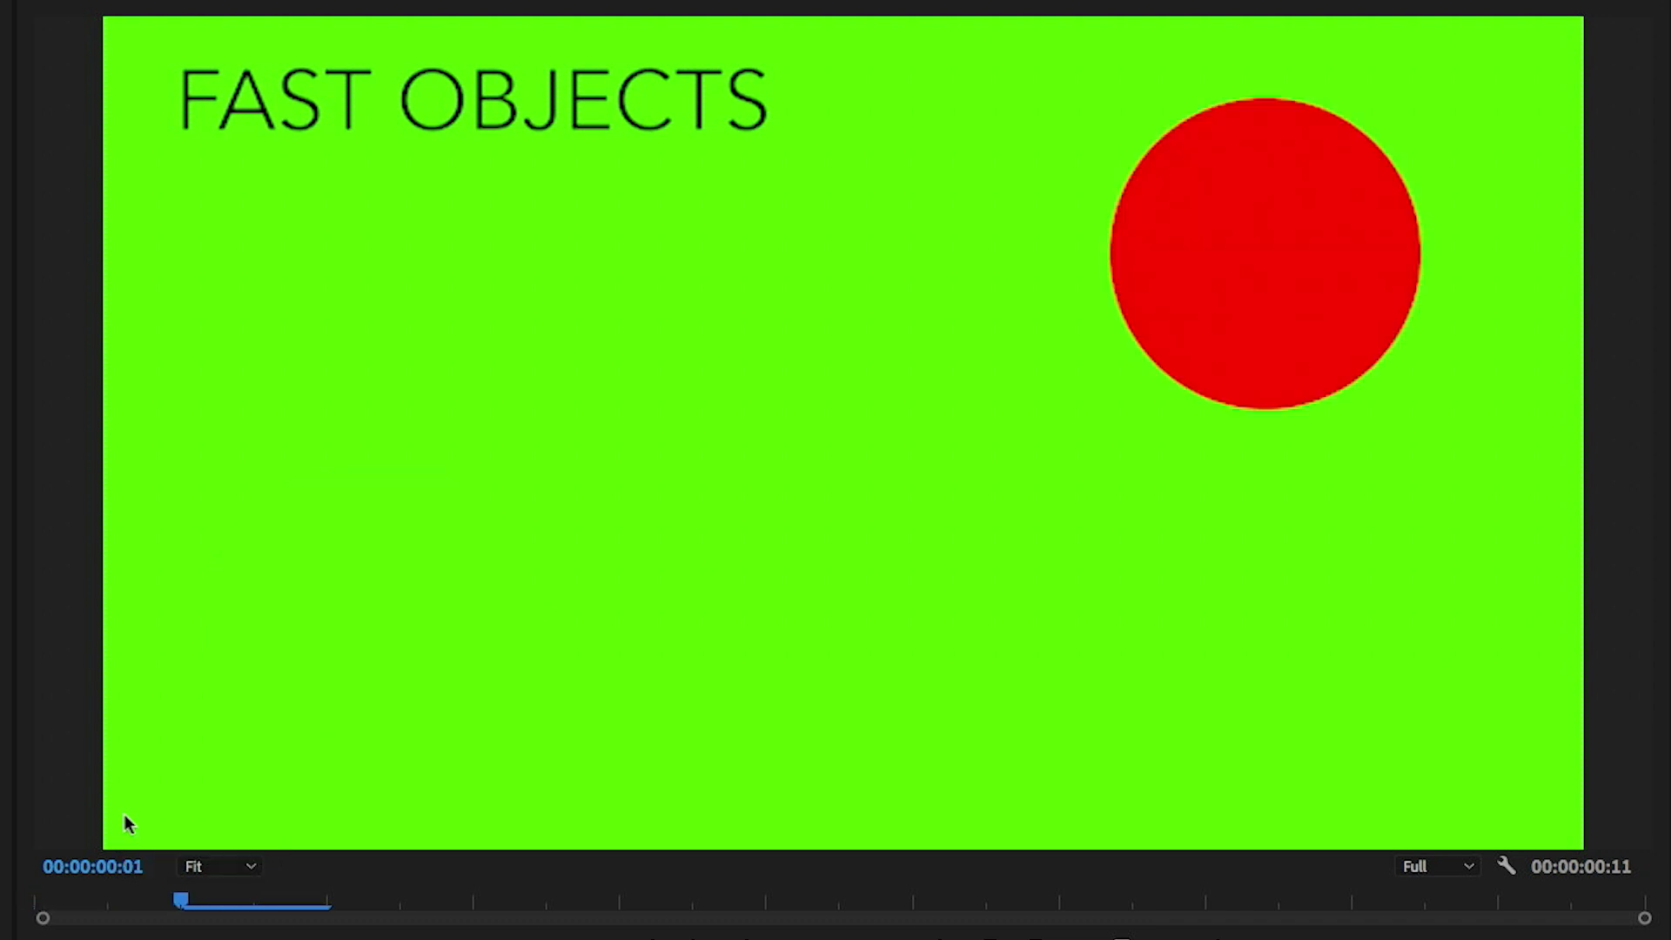
key(Right)
key(Right)
key(Right)
key(Right)
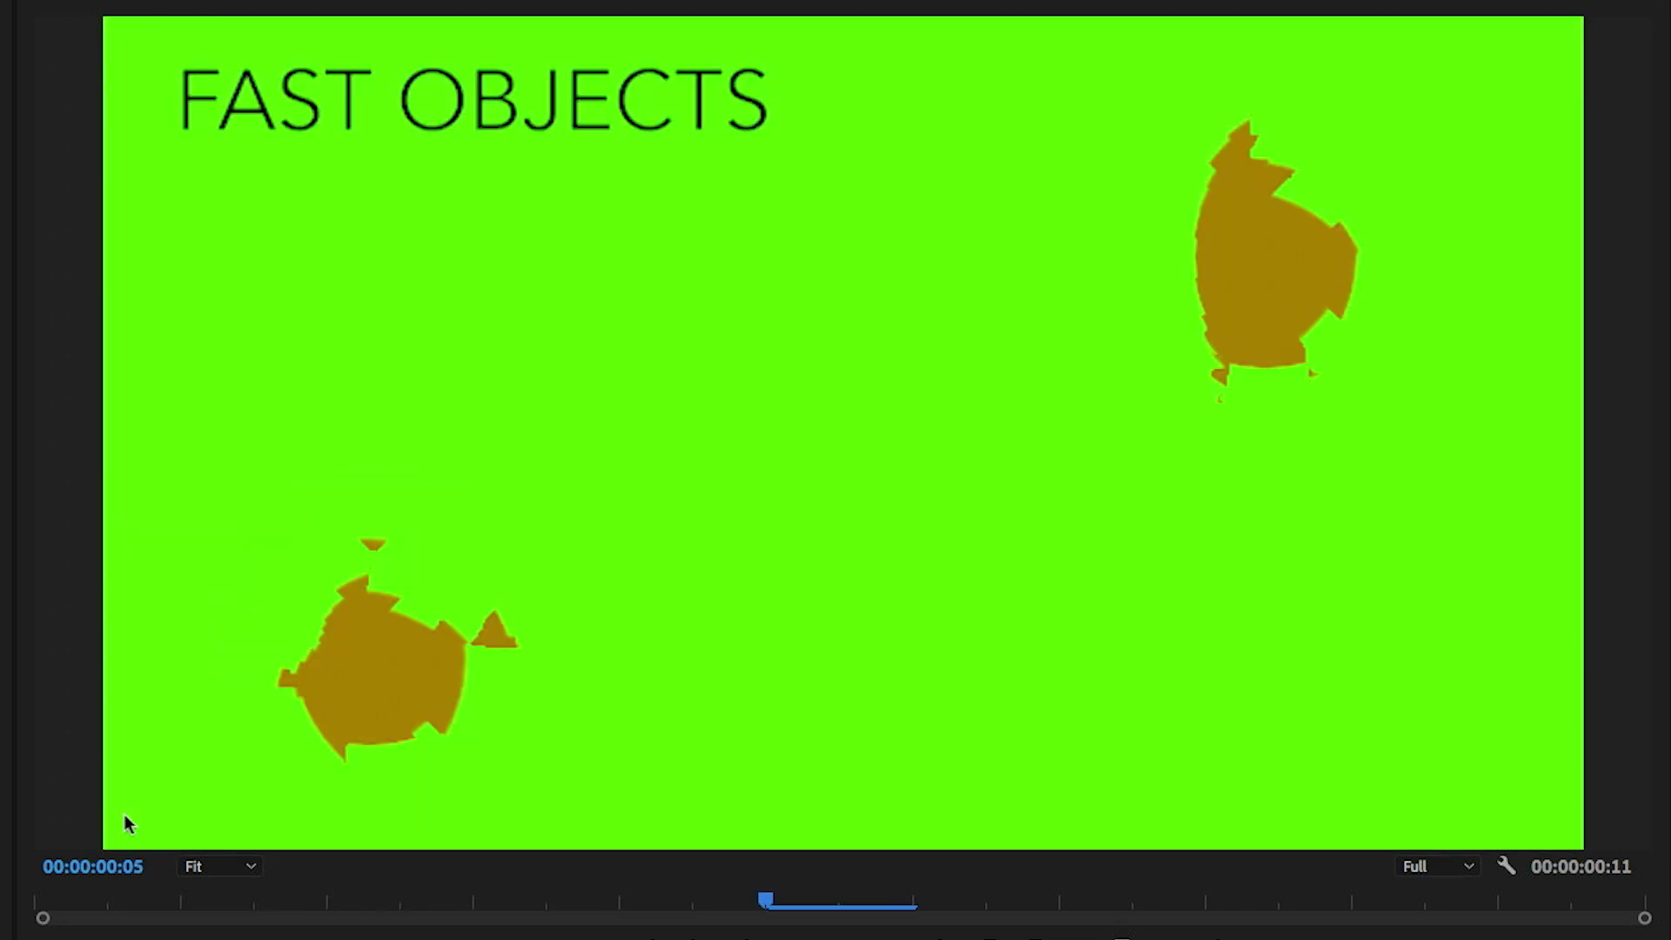
key(Right)
key(Right)
key(Right)
key(Left)
key(Left)
key(Left)
key(Left)
key(Left)
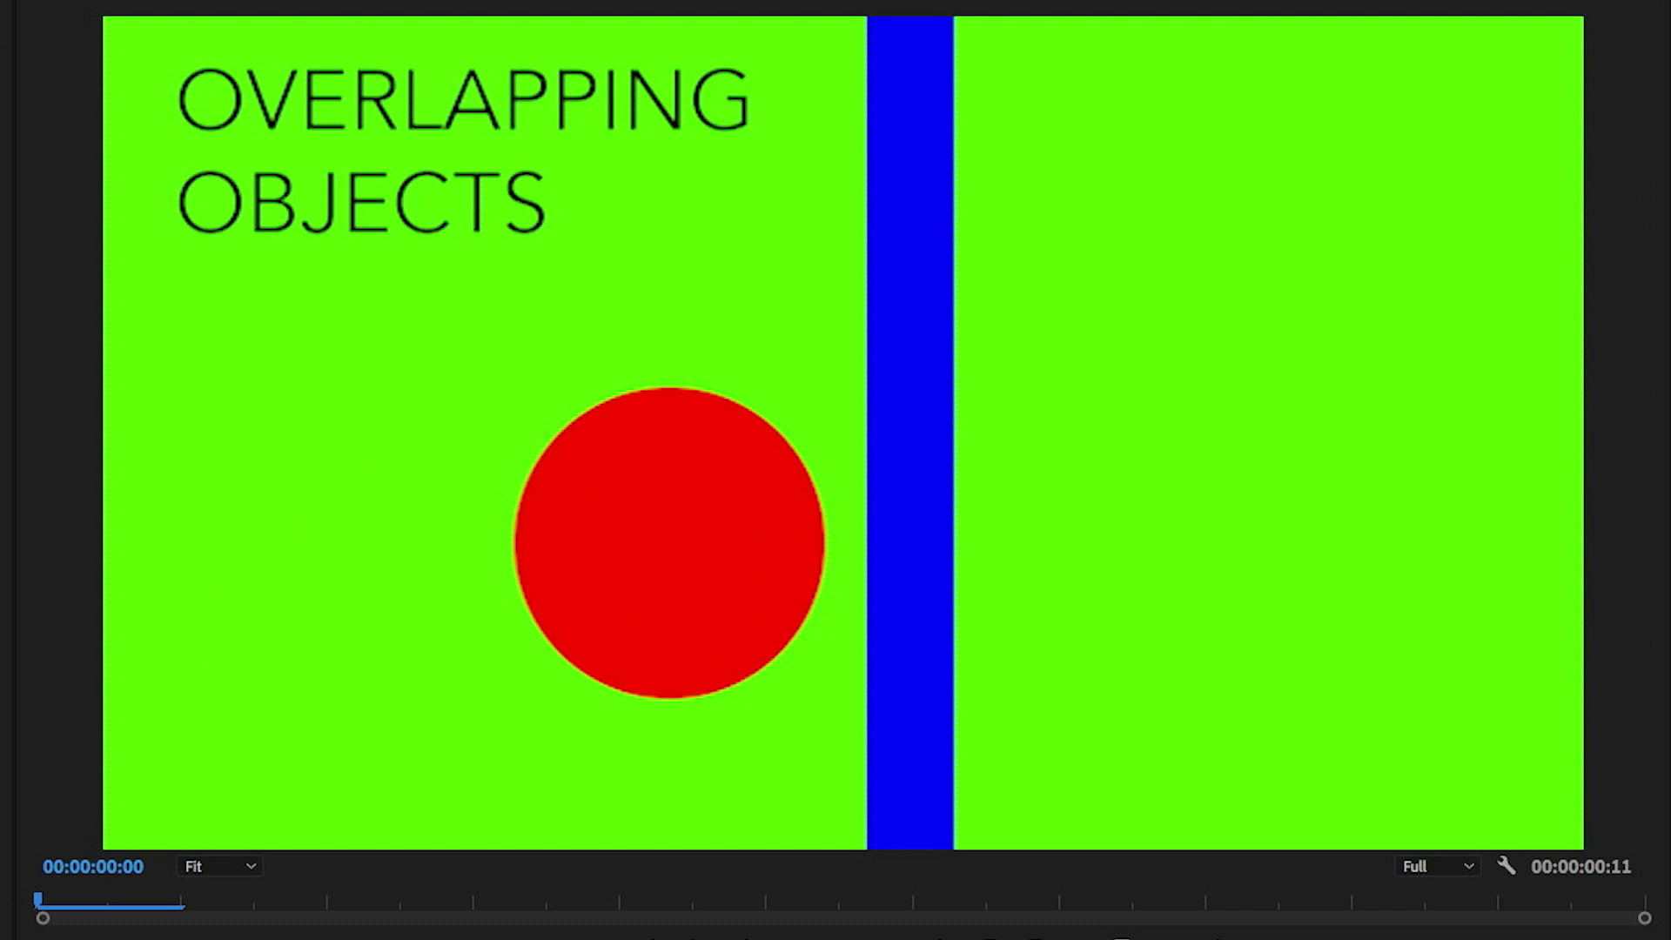
Step the 0305_Overlap test to frame 6, comparing intact and smeared ball frames
key(Right)
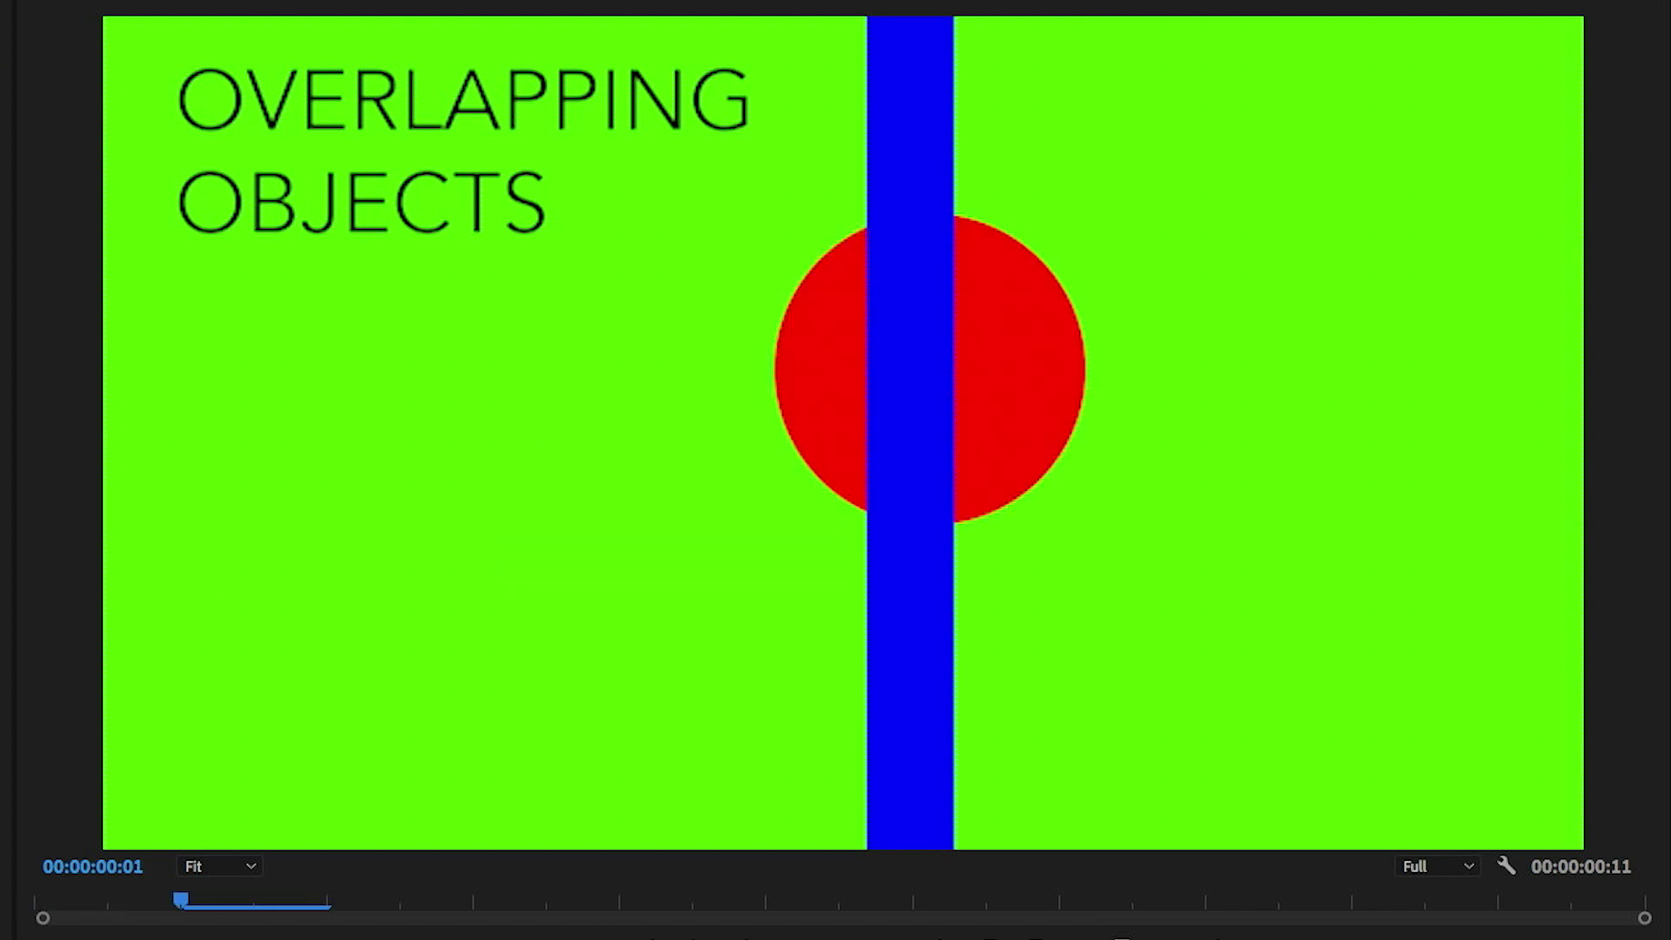
key(Right)
key(Right)
key(Right)
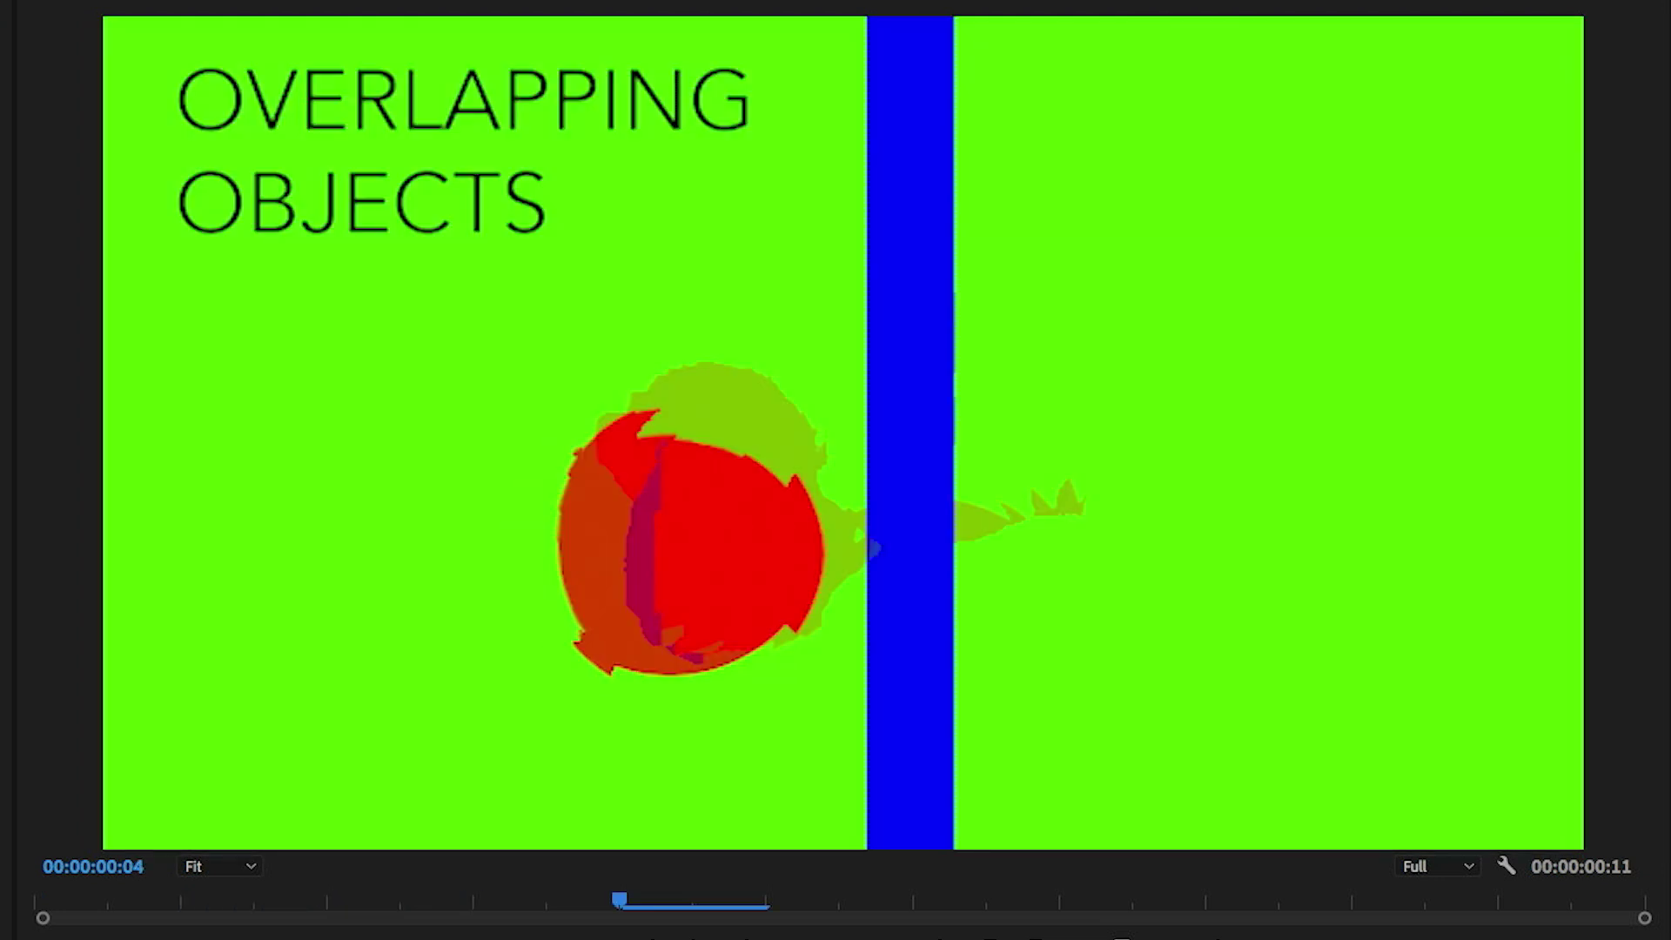
key(Right)
key(Right)
key(Right)
key(Left)
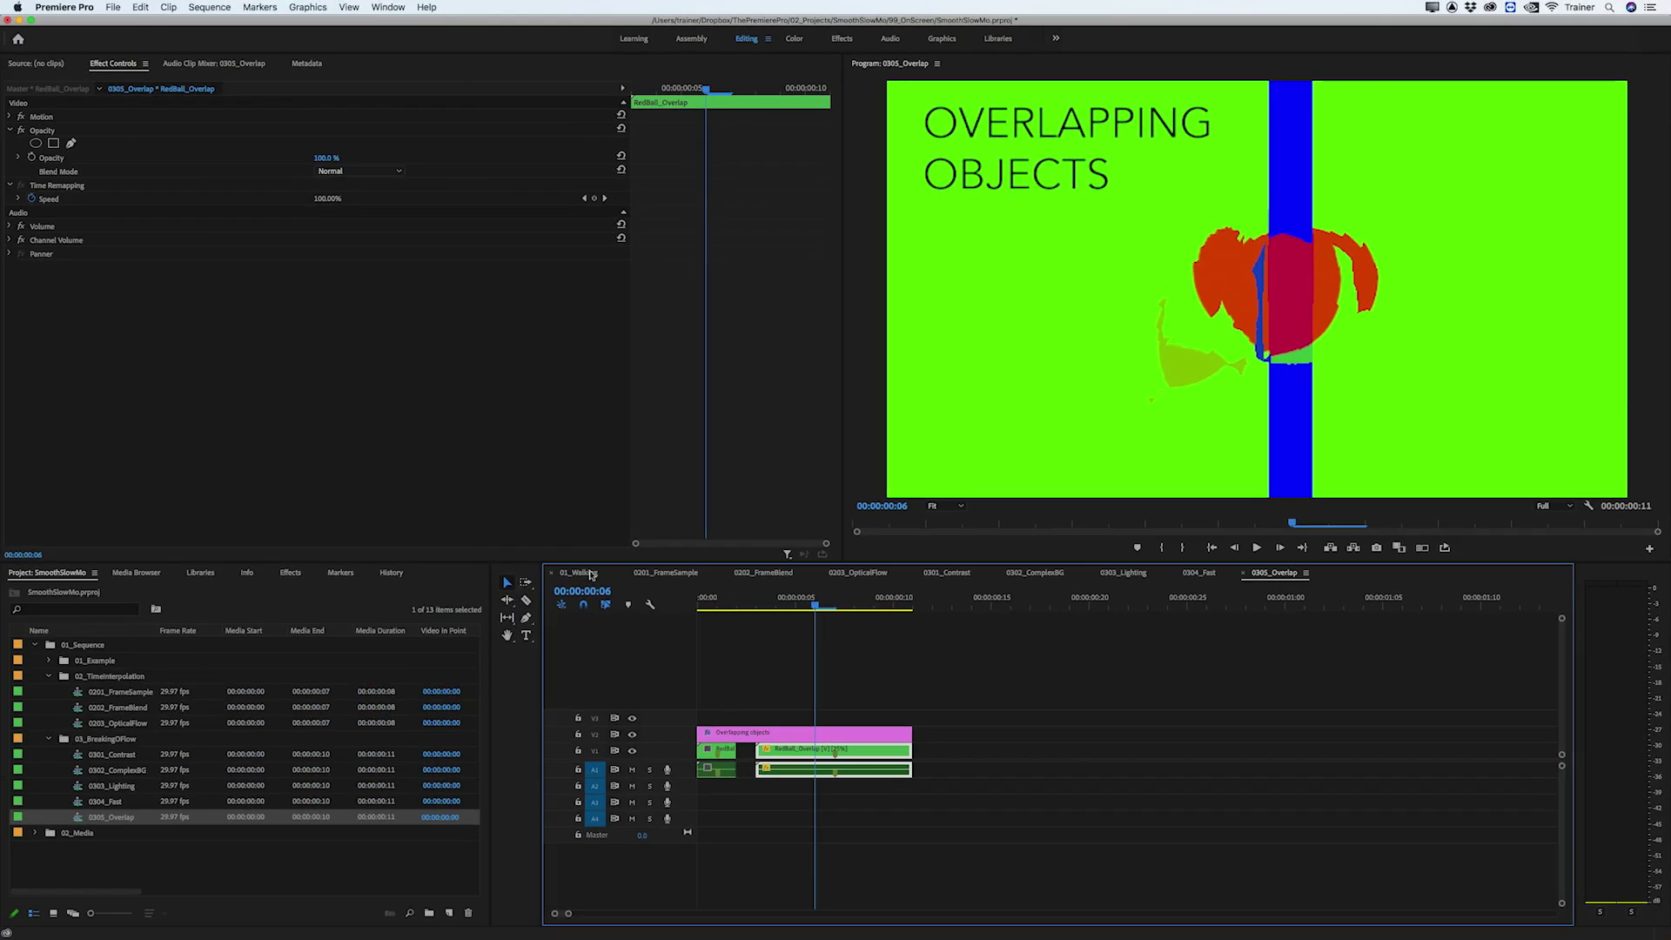
Play the 01_Walking sequence from the start in a maximized Program monitor, stopping at 00:00:09:04
click(589, 574)
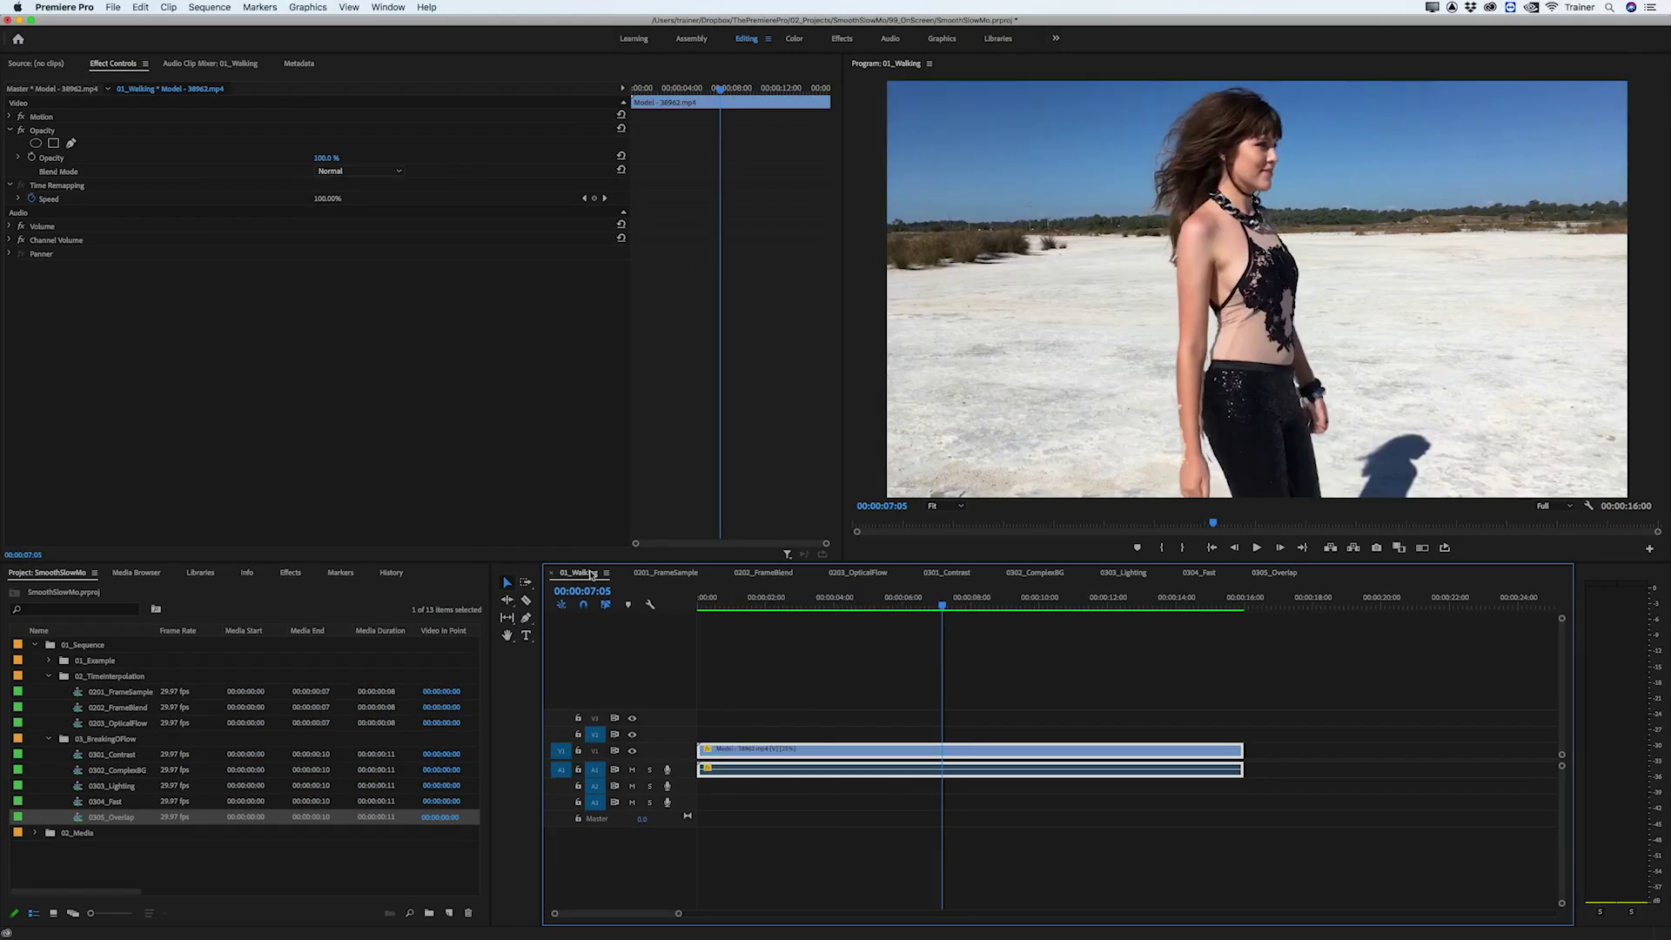
key(Left)
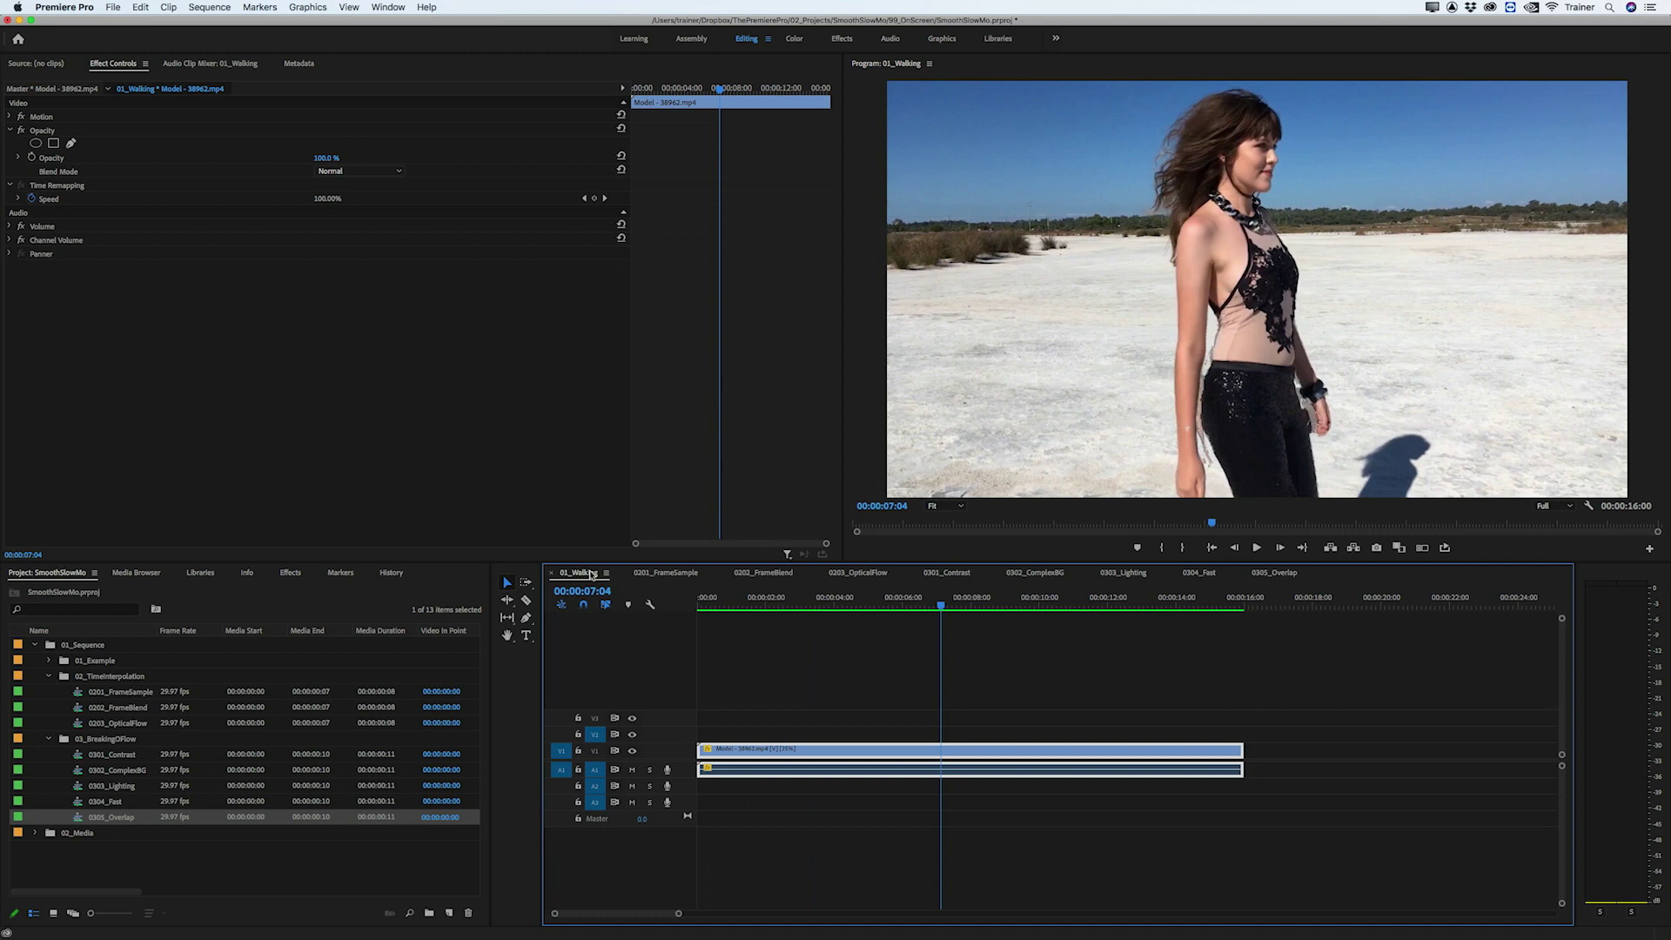
key(Home)
key(space)
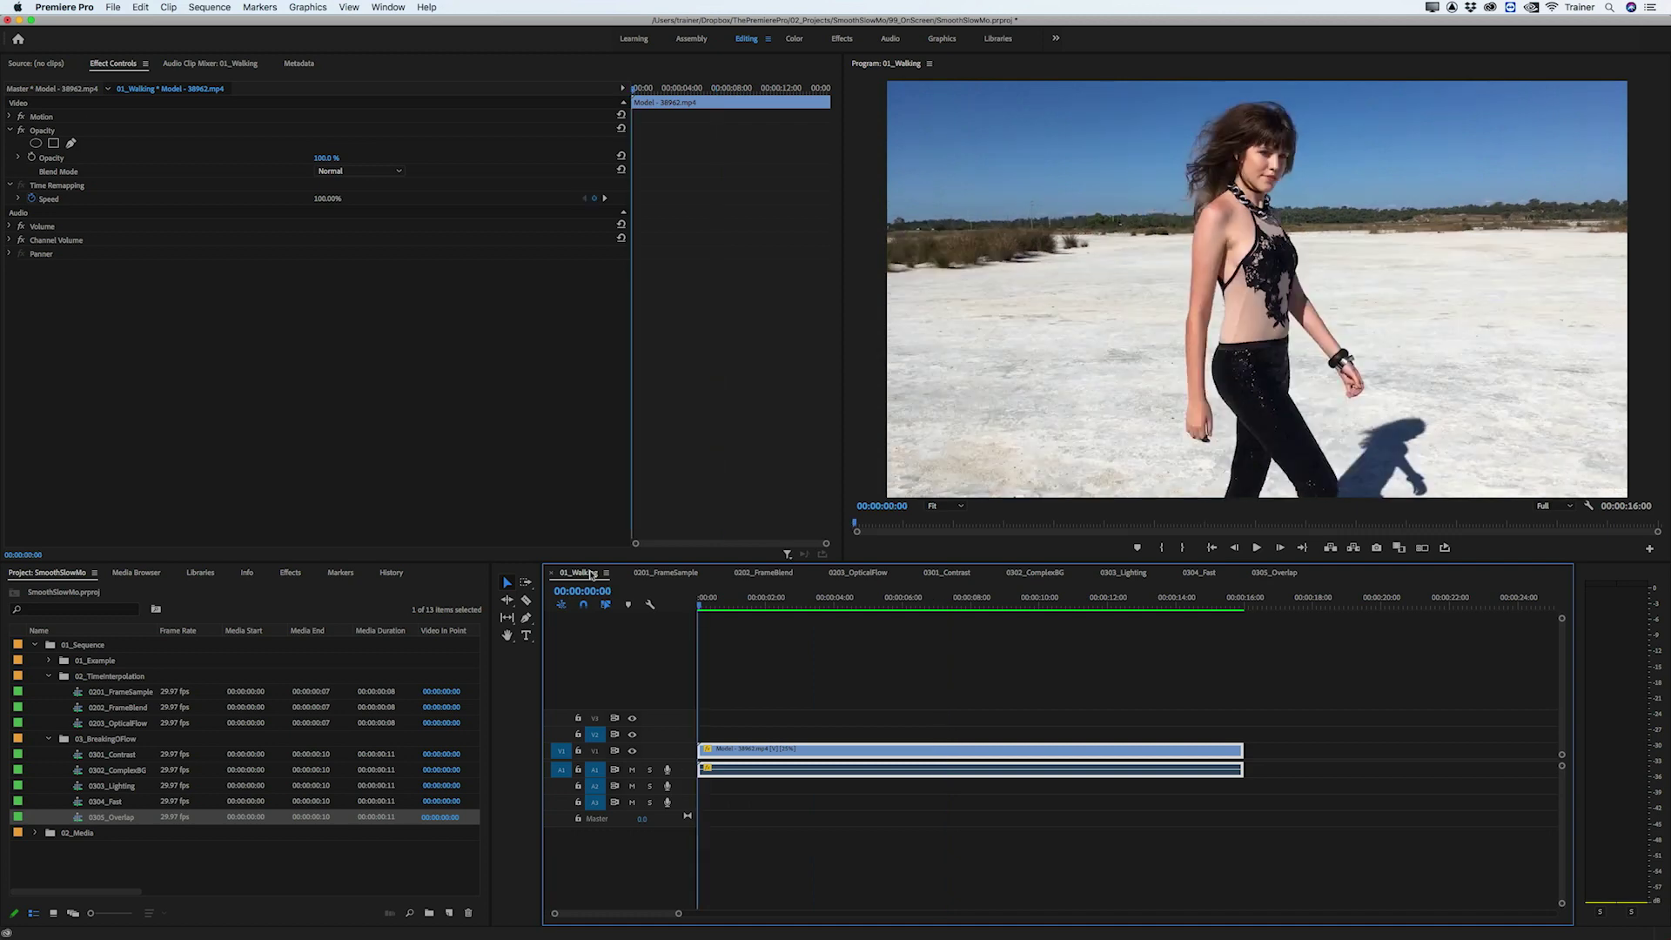
key(grave)
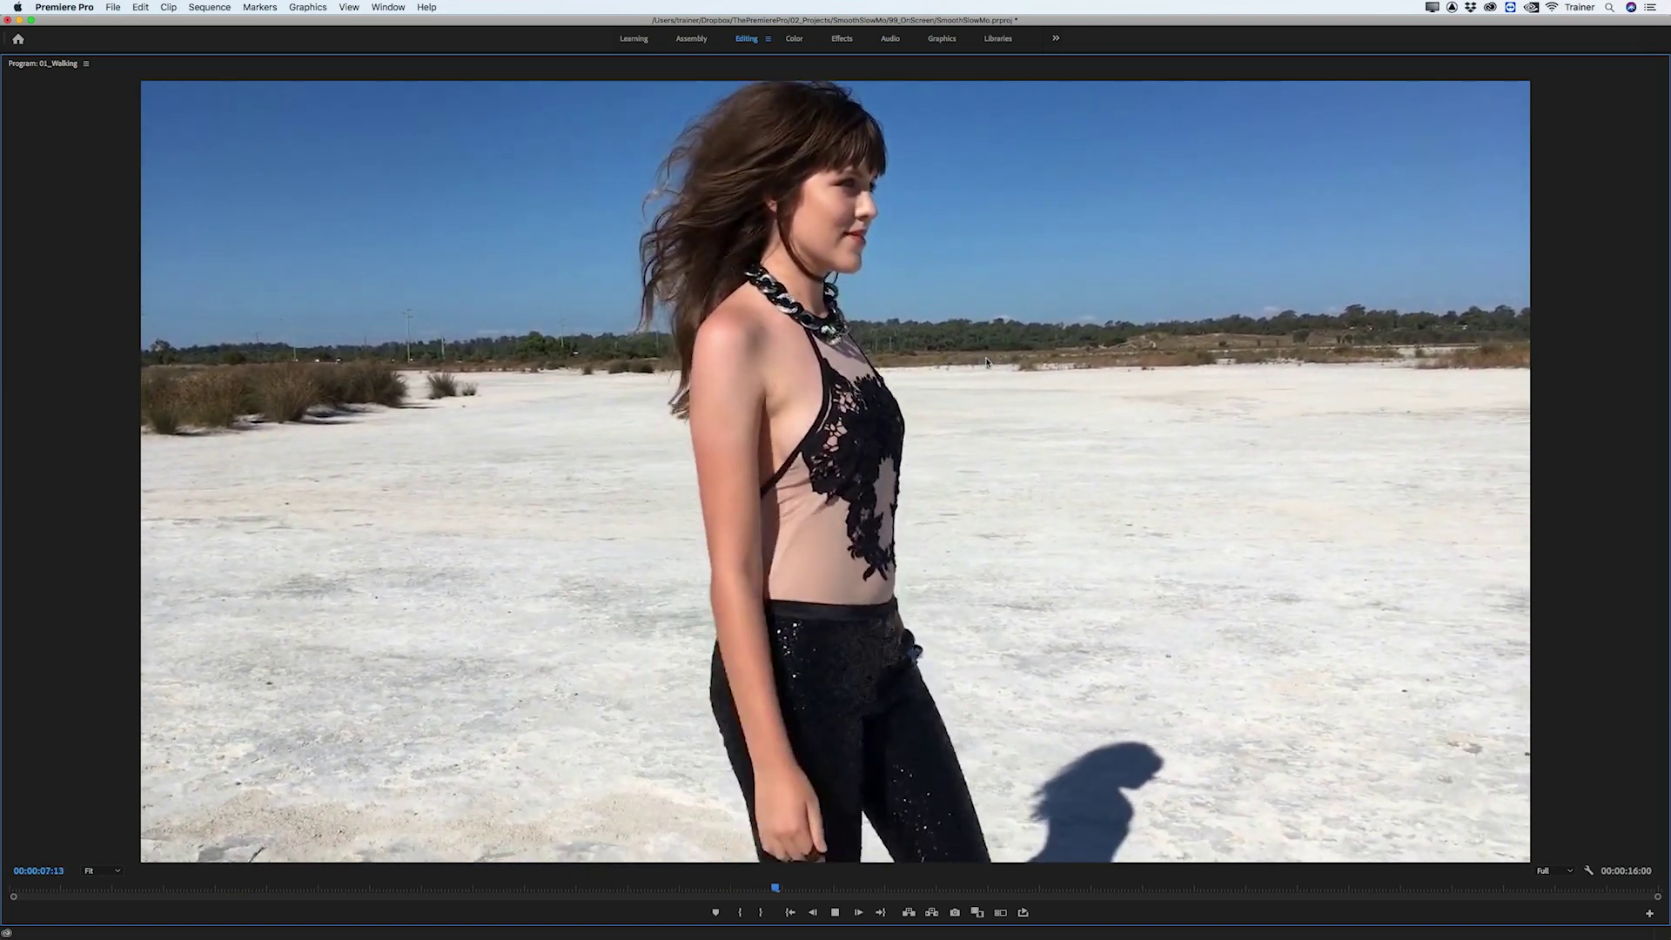
key(space)
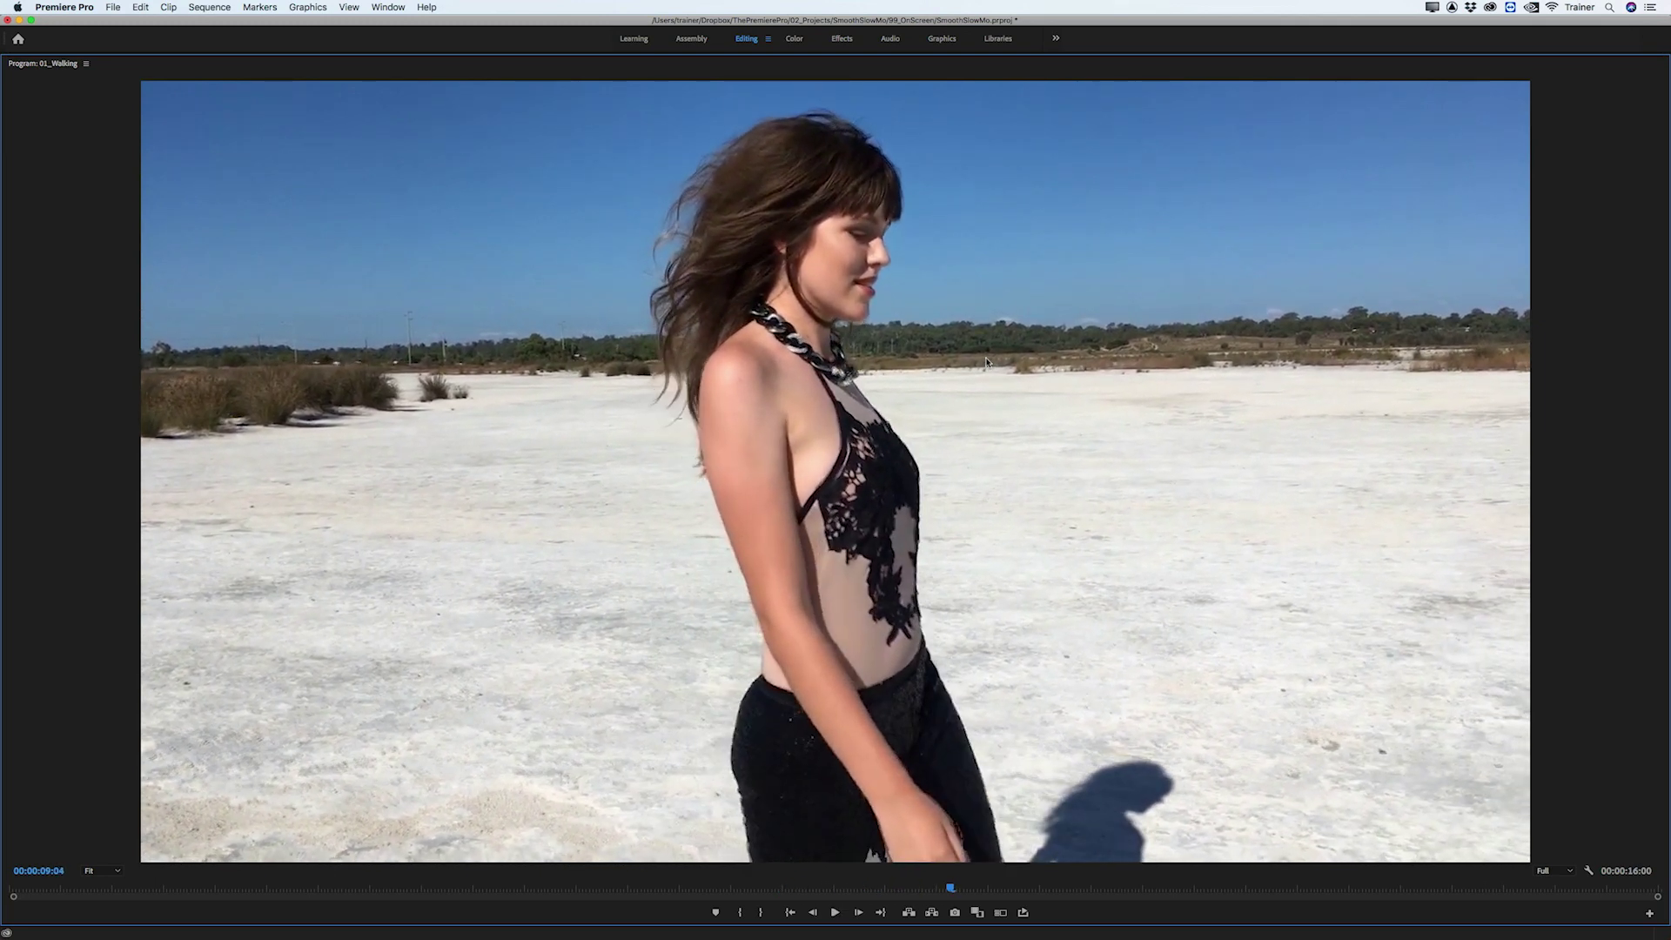